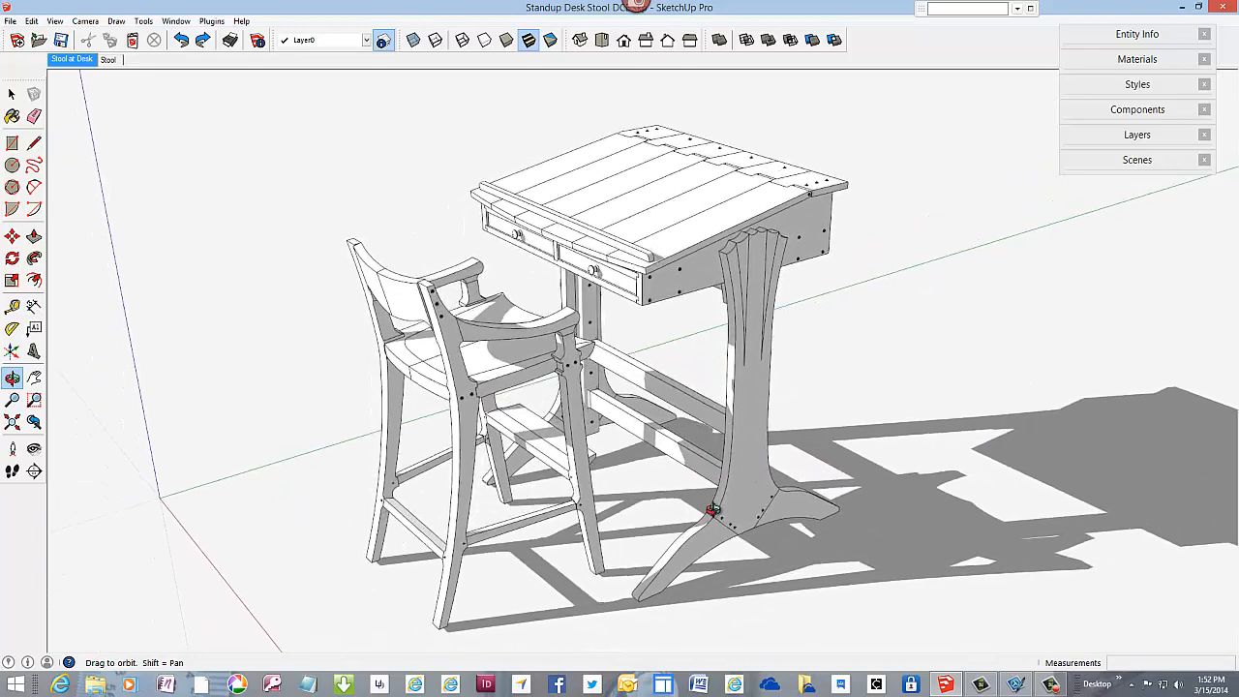
# Step: Show the Stool scene and place a guide on the rear post's inner face, parallel to its back edge at 3/4" offset
pyautogui.press('t')
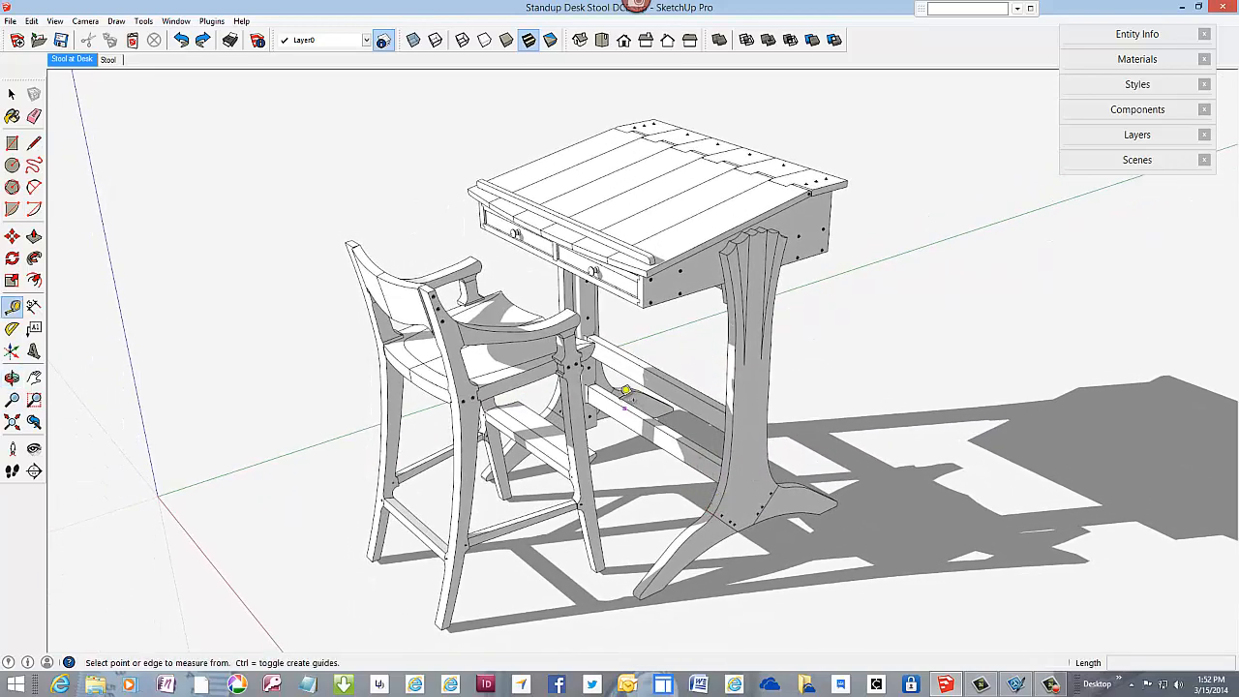
pyautogui.click(107, 60)
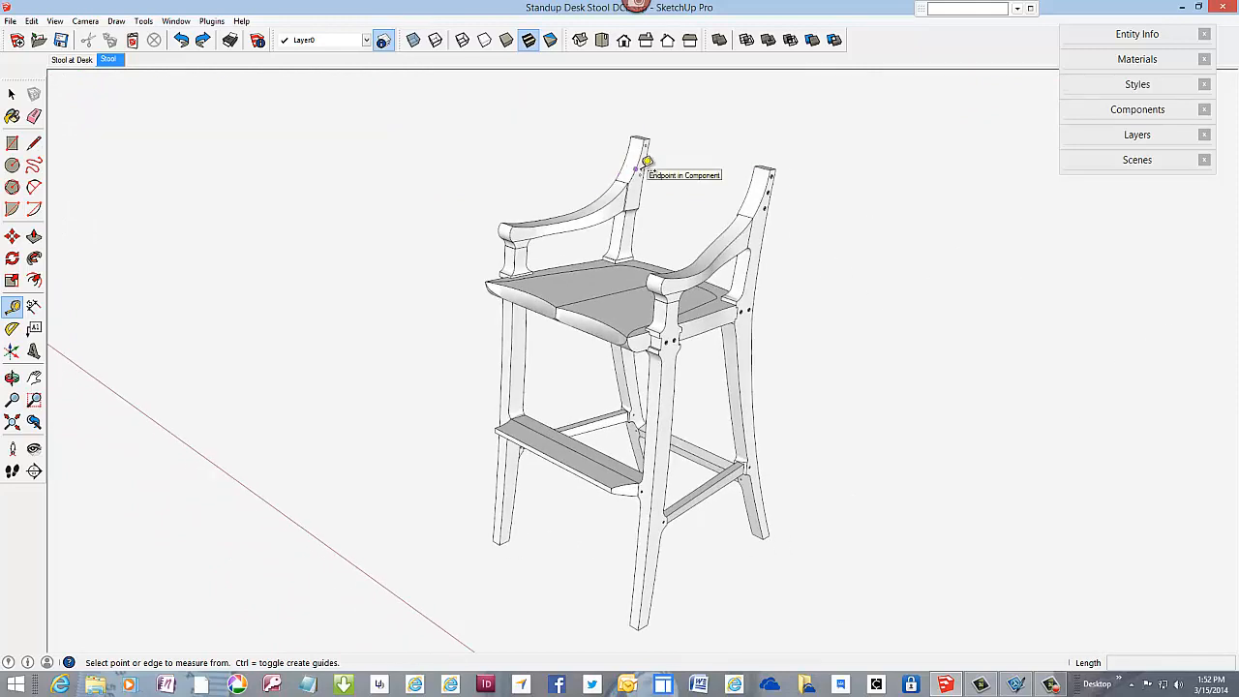
pyautogui.scroll(3, 645, 157)
pyautogui.scroll(5, 649, 110)
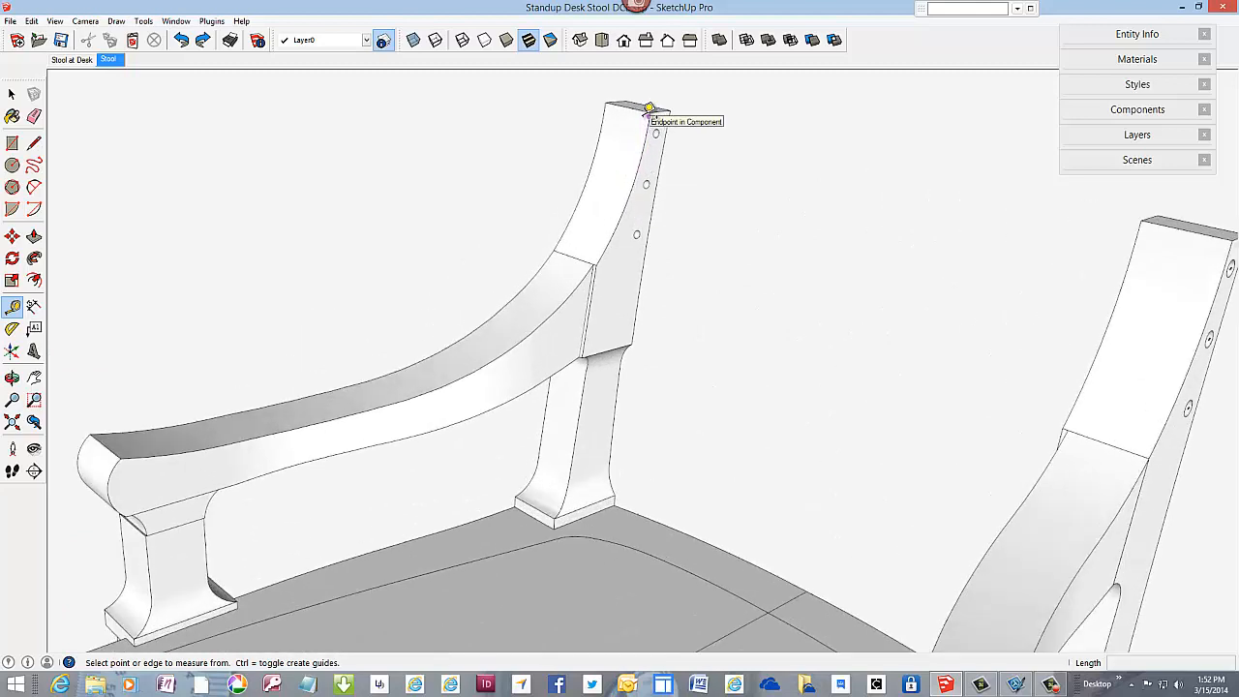
pyautogui.moveTo(633, 166)
pyautogui.mouseDown(button='middle')
pyautogui.moveTo(578, 157)
pyautogui.moveTo(645, 183)
pyautogui.mouseUp(button='middle')
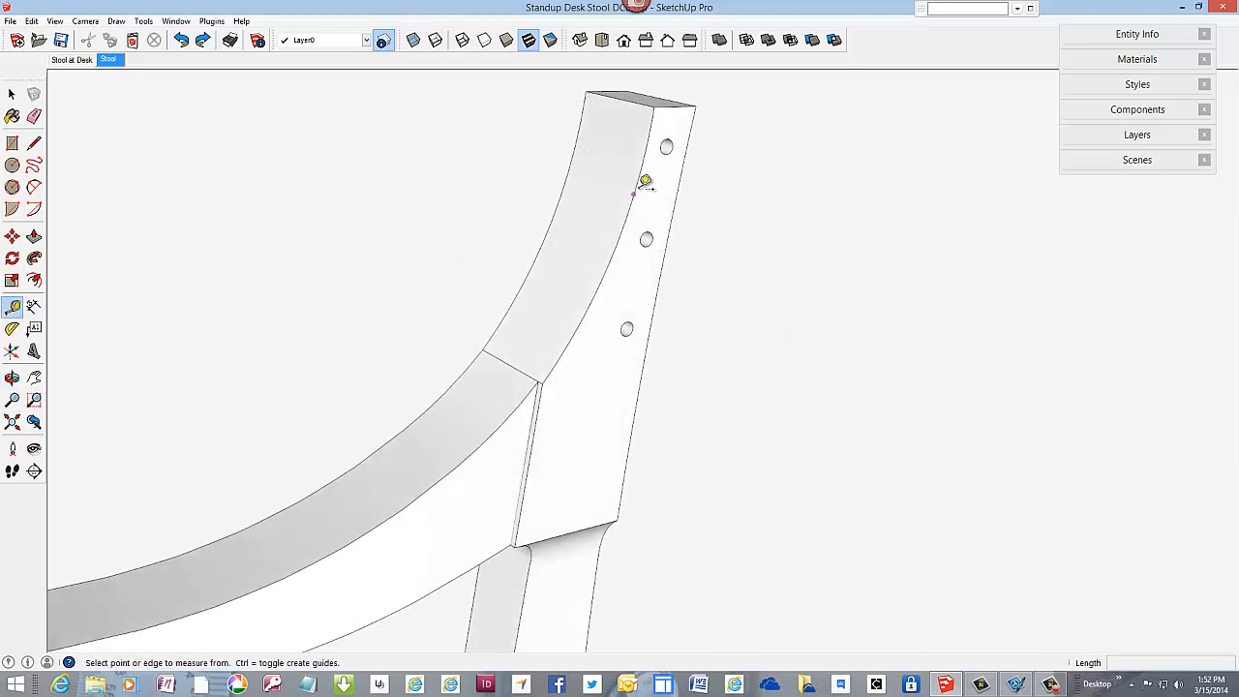
pyautogui.click(672, 242)
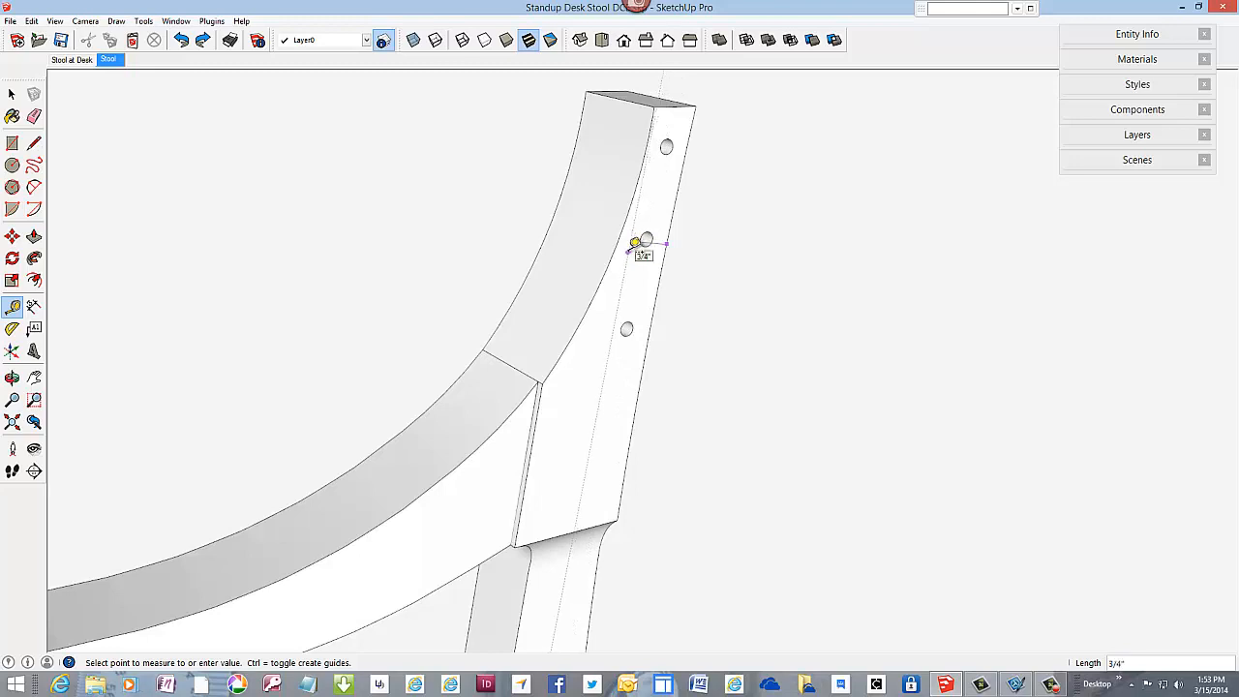
pyautogui.click(636, 242)
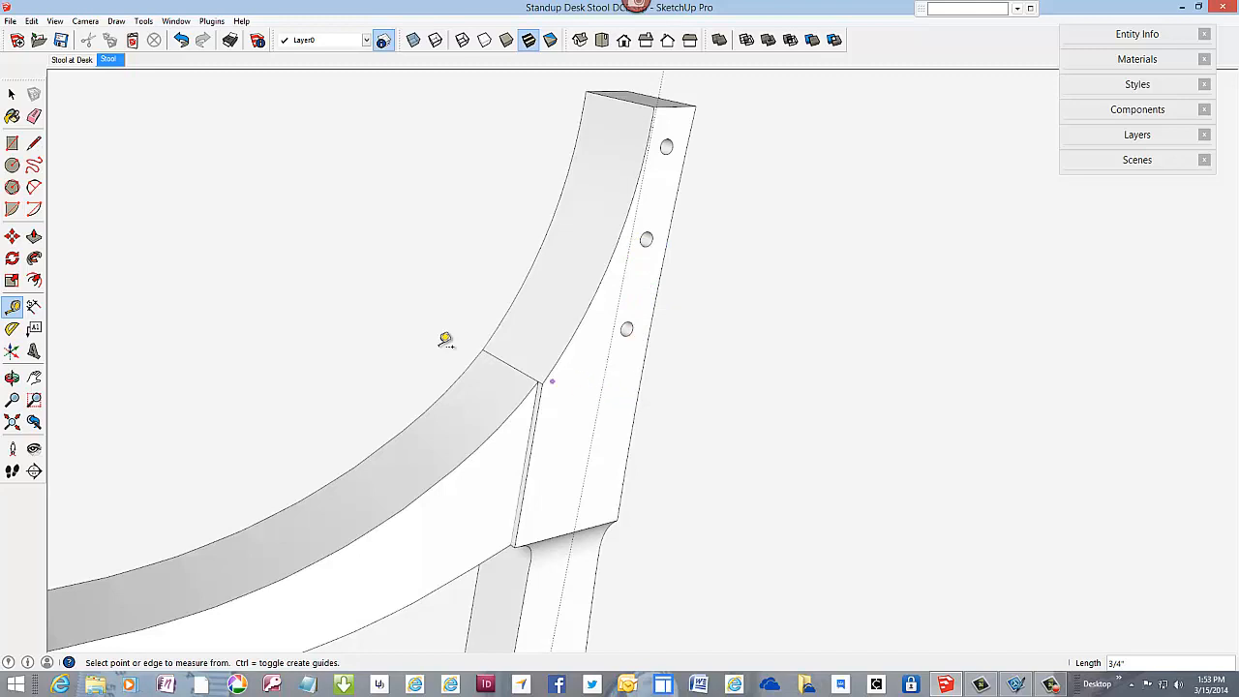
# Step: Create a 90-degree Protractor guide crossing the offset guide, centred on it below the lowest peg hole of the post
pyautogui.click(13, 328)
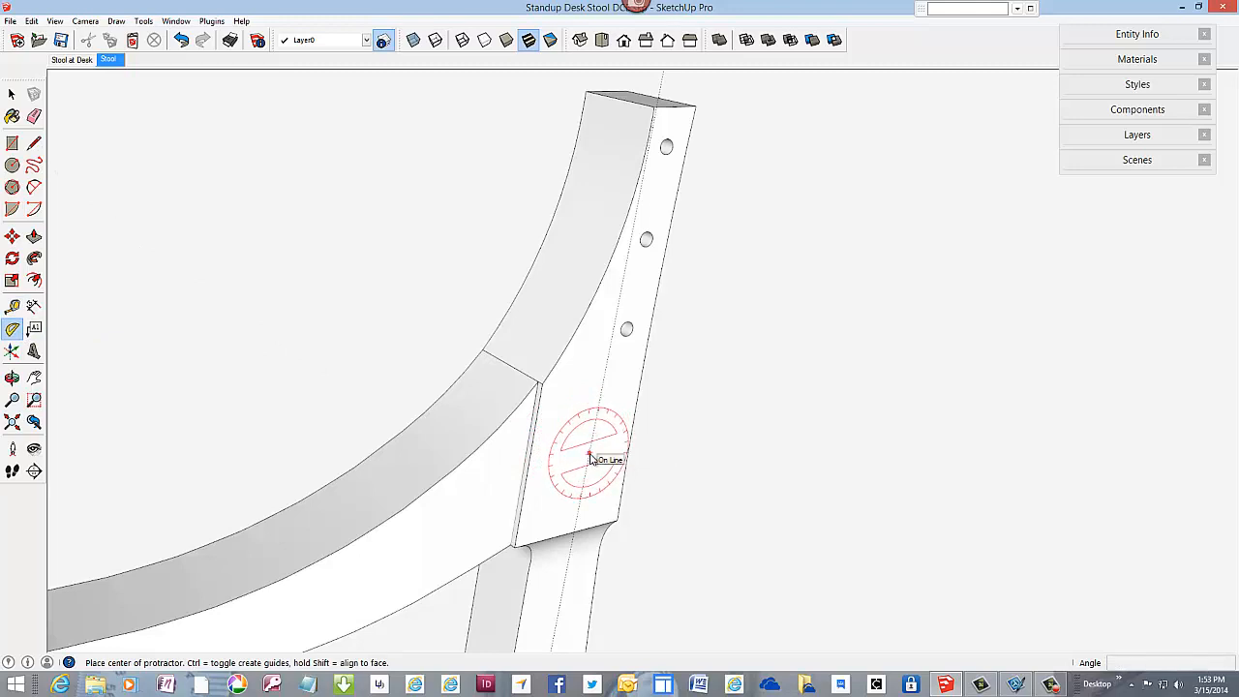
pyautogui.click(590, 455)
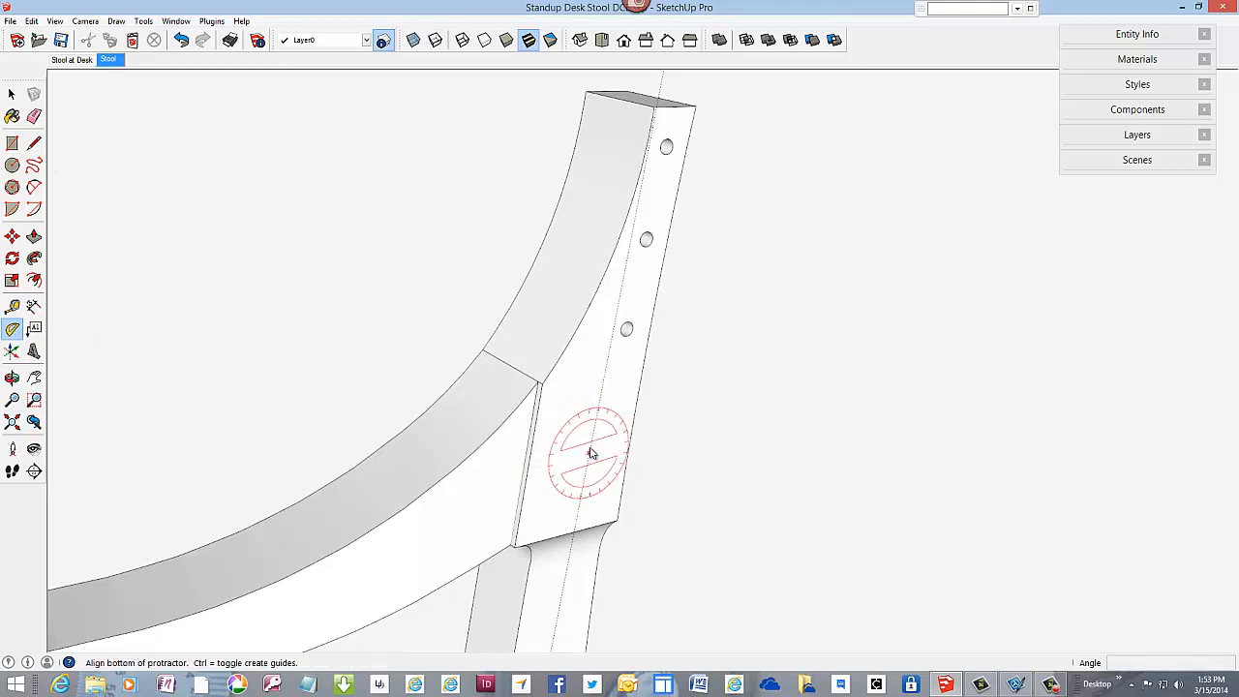
pyautogui.click(609, 358)
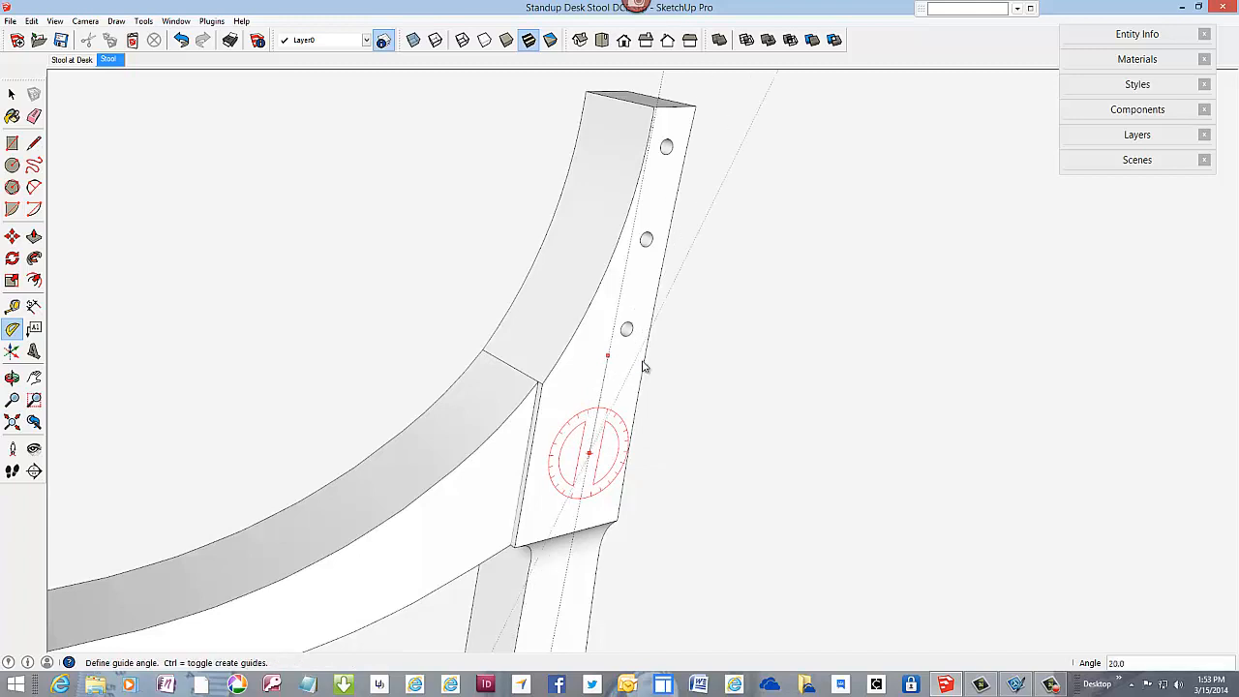
pyautogui.click(693, 455)
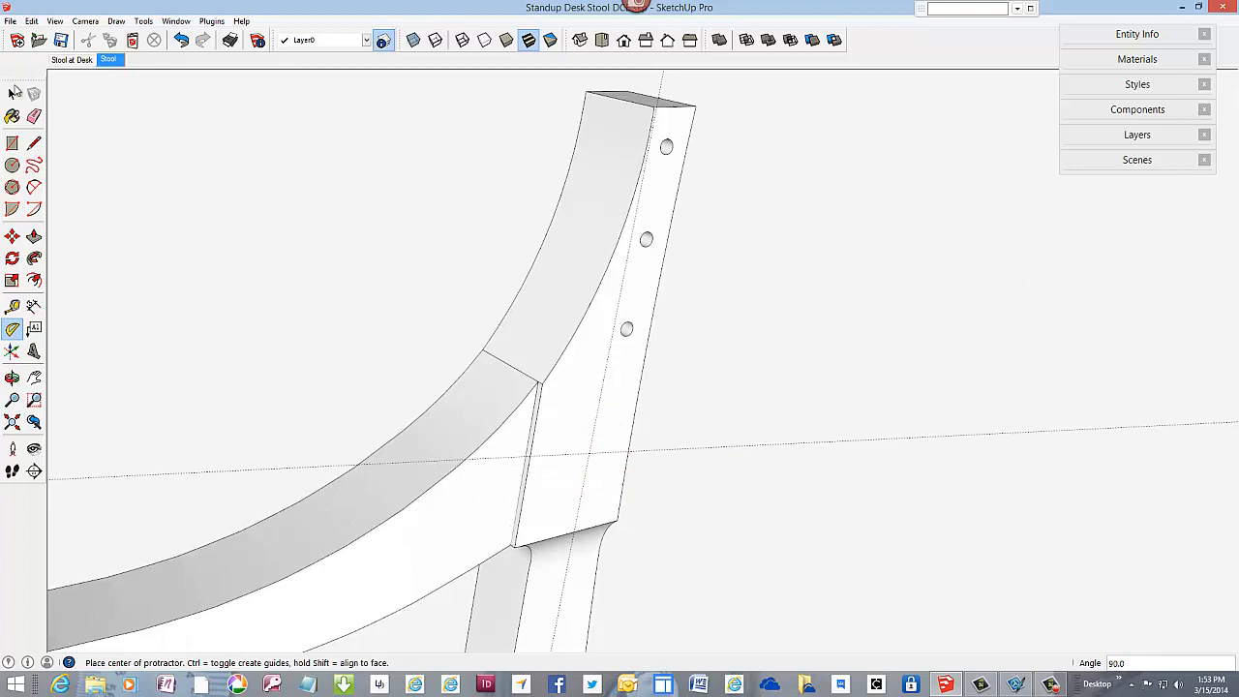
# Step: From the guides' intersection, draw one line rearward along the perpendicular guide and another up the offset guide to the post's top edge
pyautogui.click(34, 145)
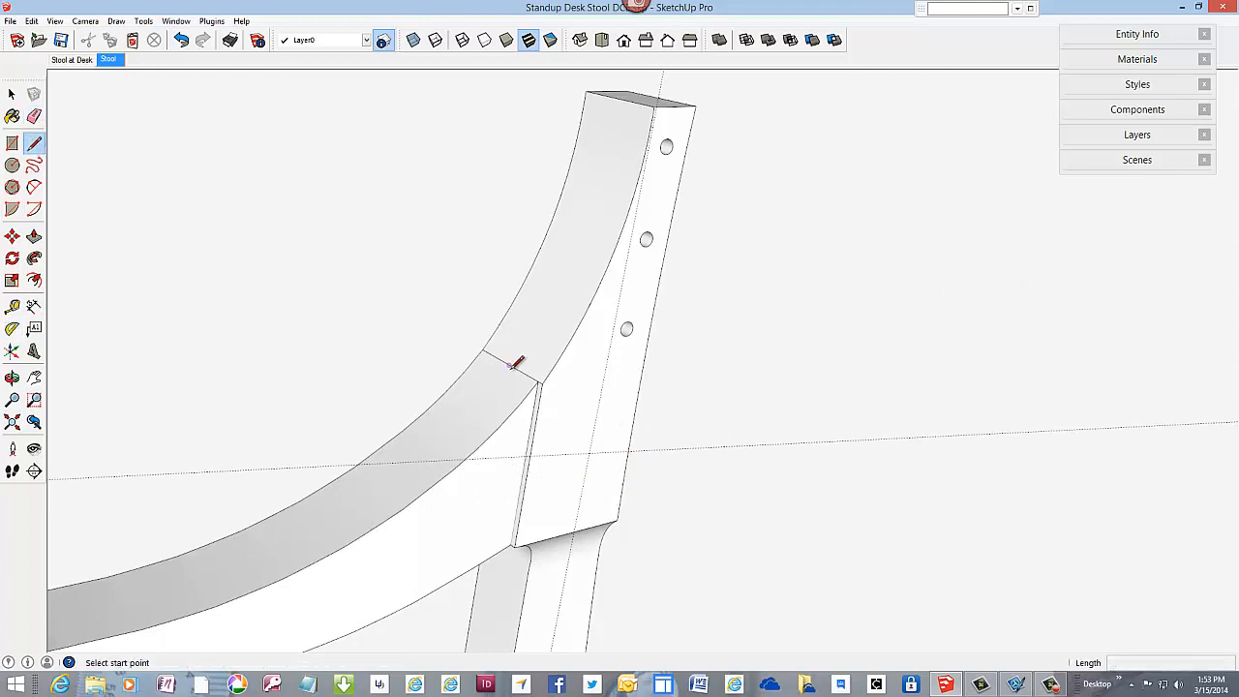
pyautogui.click(593, 450)
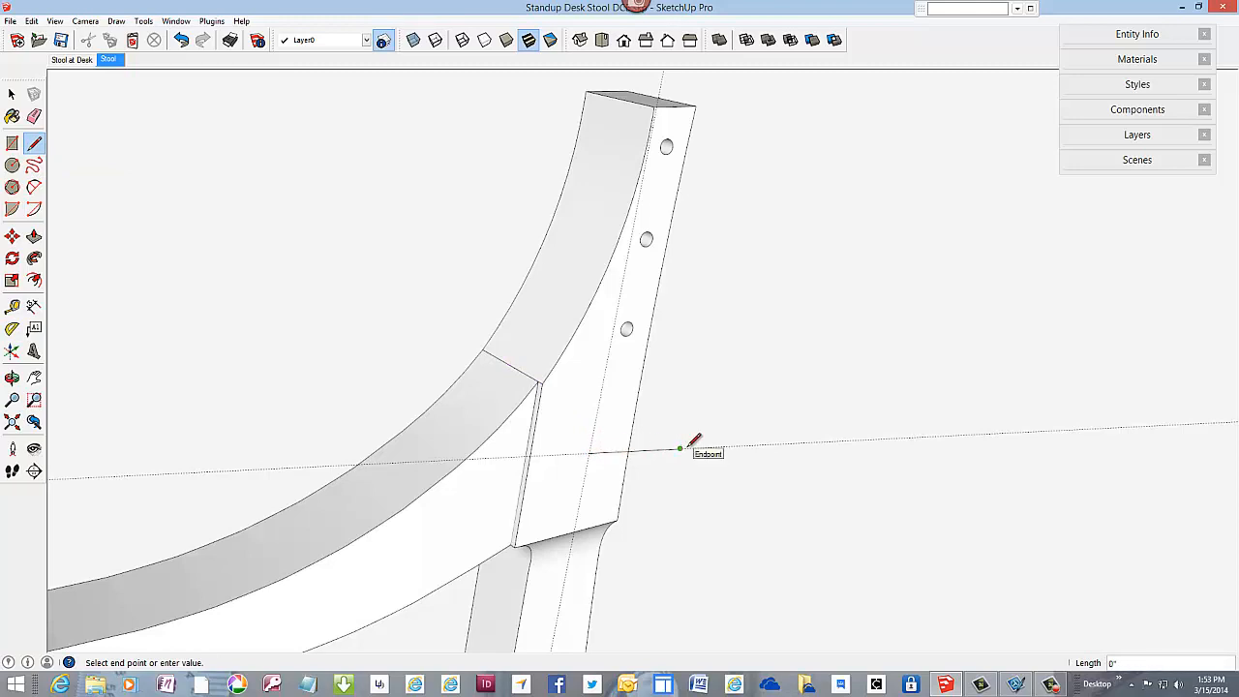
pyautogui.press('Escape')
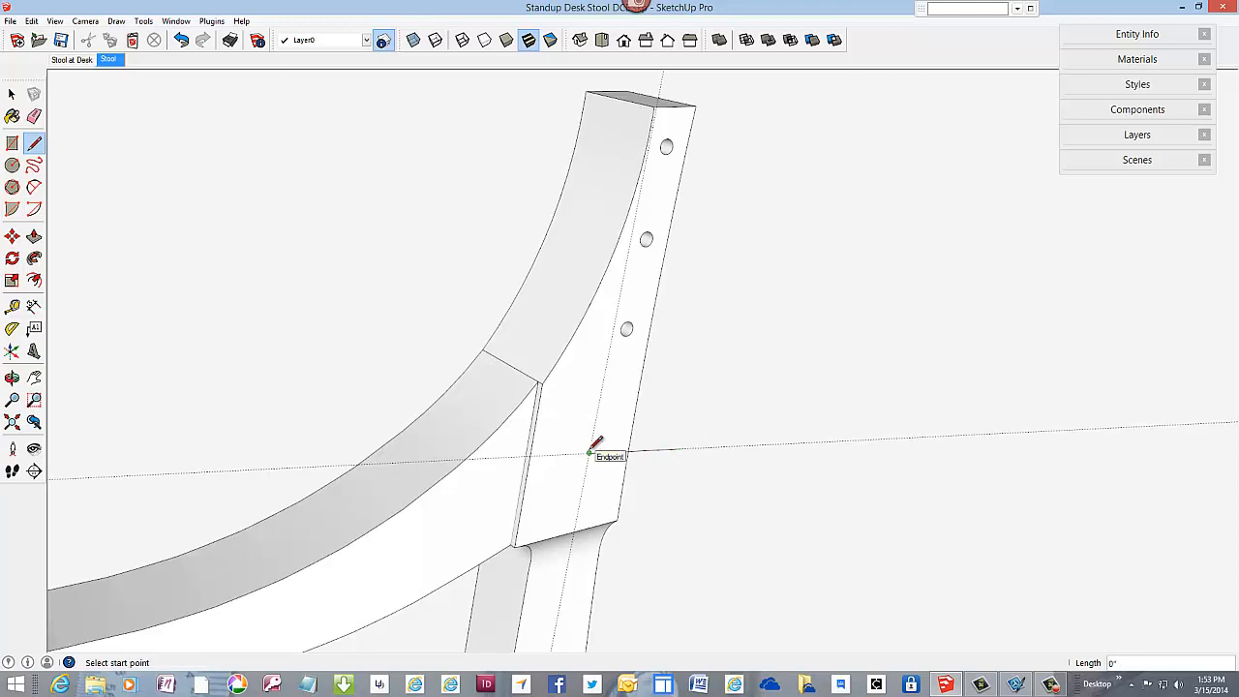
pyautogui.click(593, 450)
pyautogui.scroll(1, 675, 102)
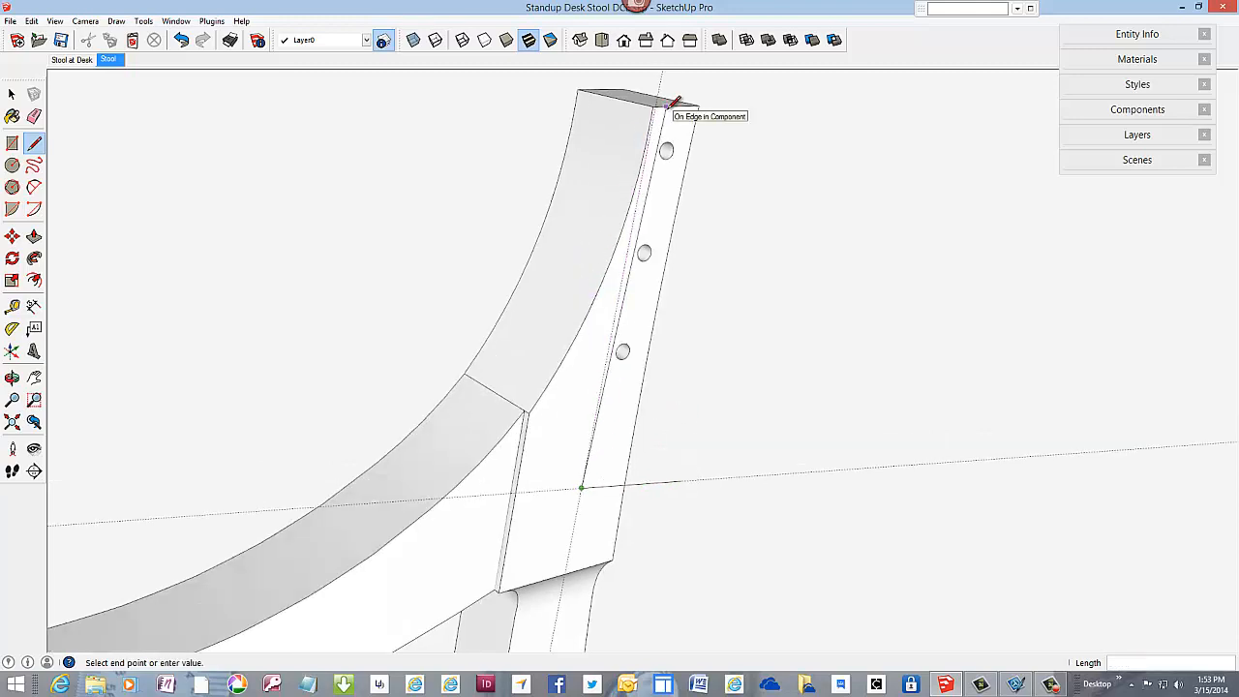
pyautogui.scroll(3, 674, 102)
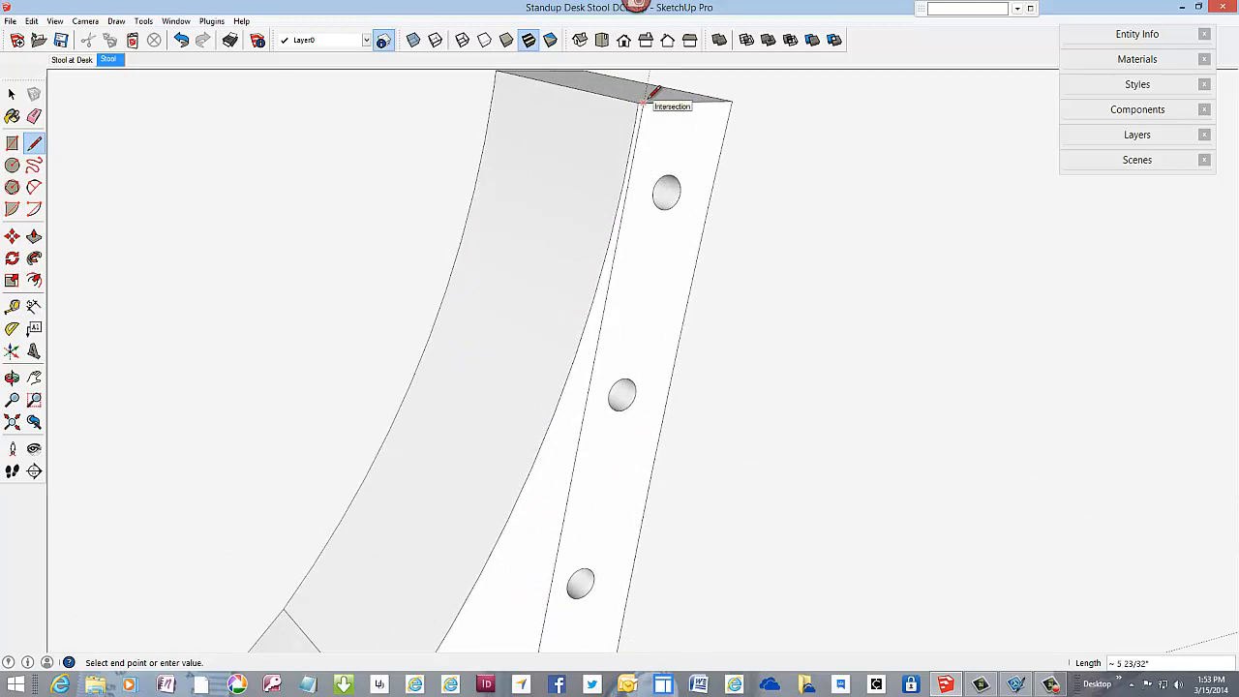
pyautogui.click(643, 101)
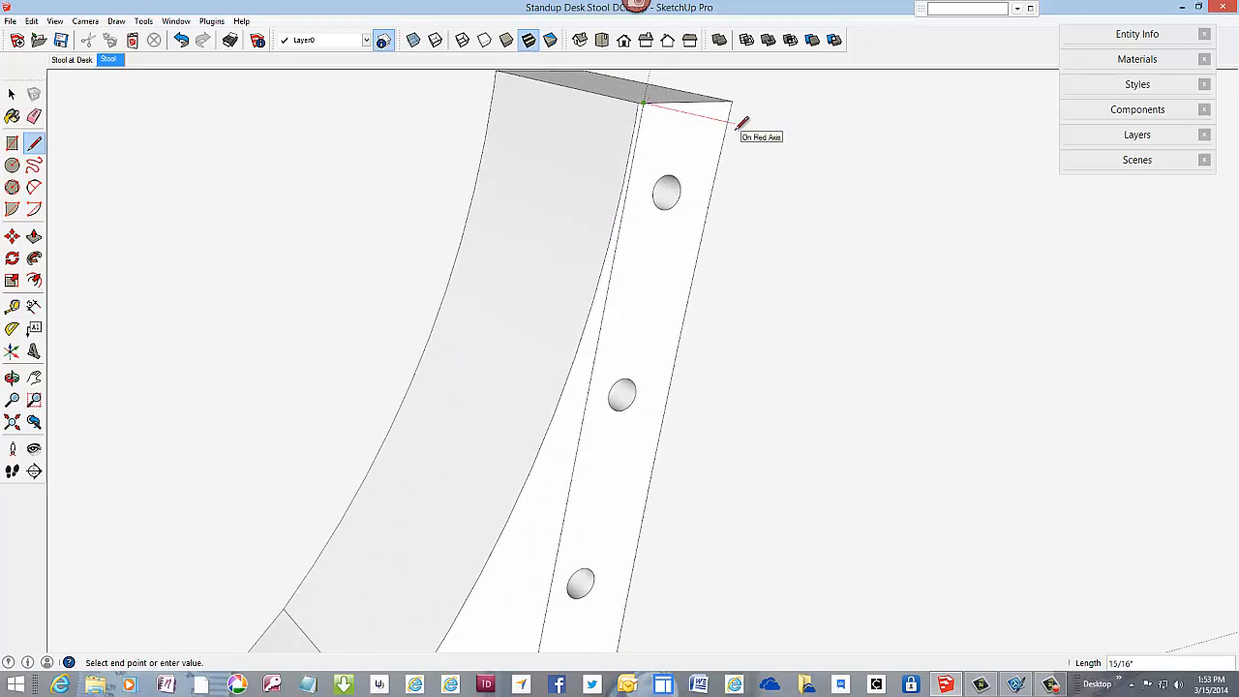
pyautogui.press('Escape')
pyautogui.scroll(-5, 672, 111)
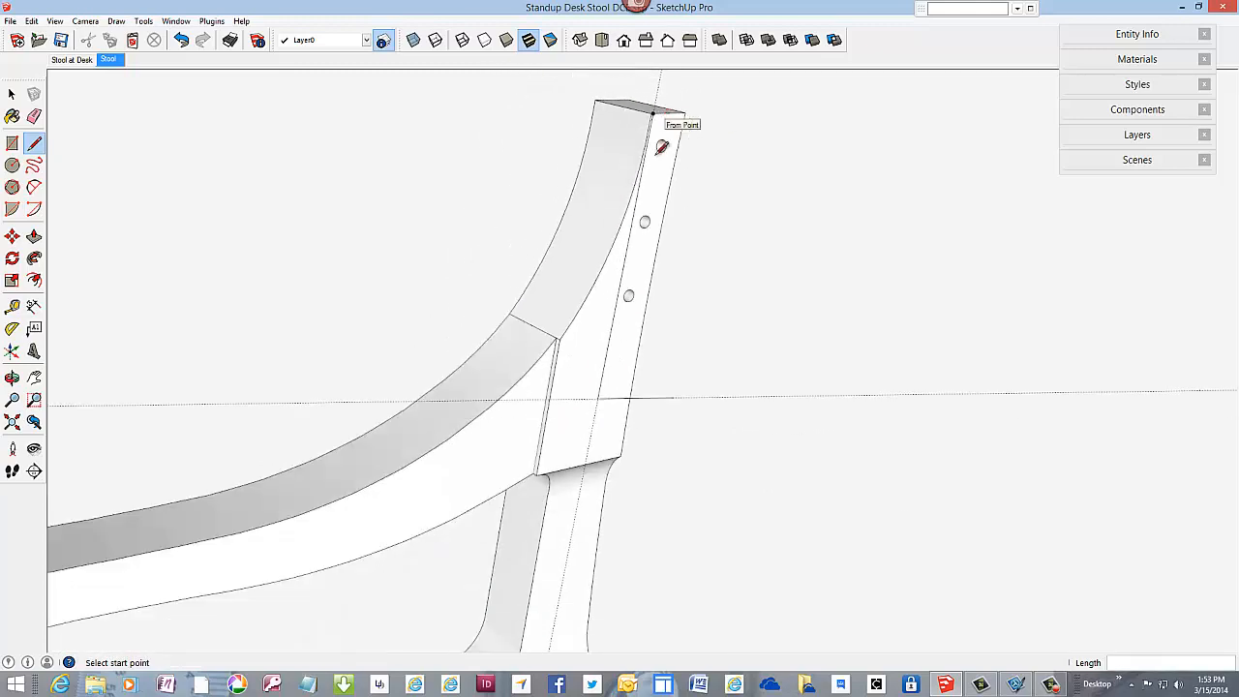
# Step: Close the backrest's end profile with a rear line parallel to the front one, about 5 23/32" long, and a 2" top line
pyautogui.click(673, 397)
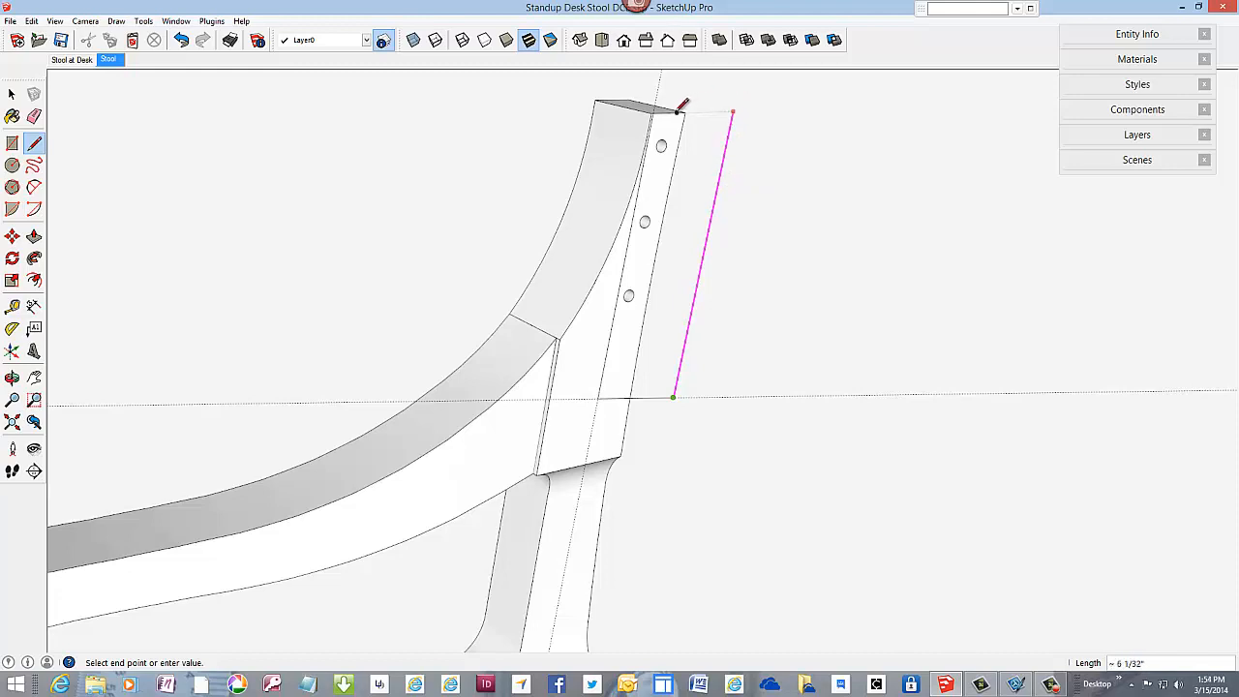
pyautogui.scroll(5, 678, 106)
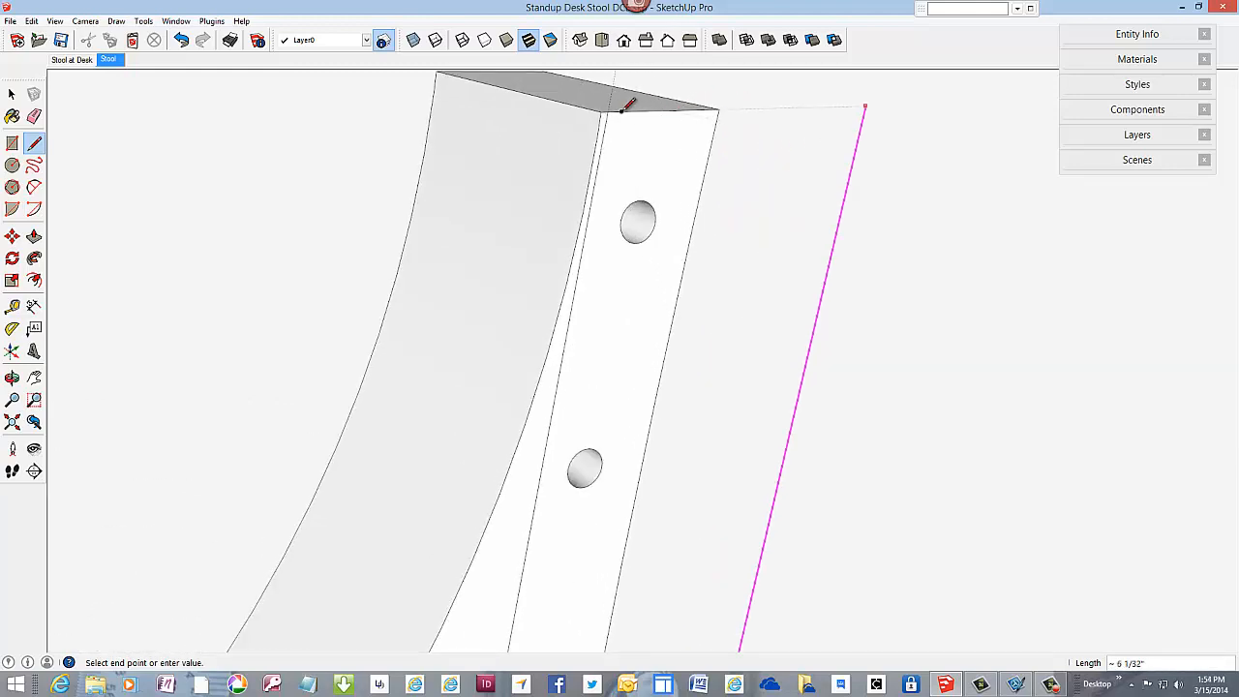
pyautogui.click(611, 110)
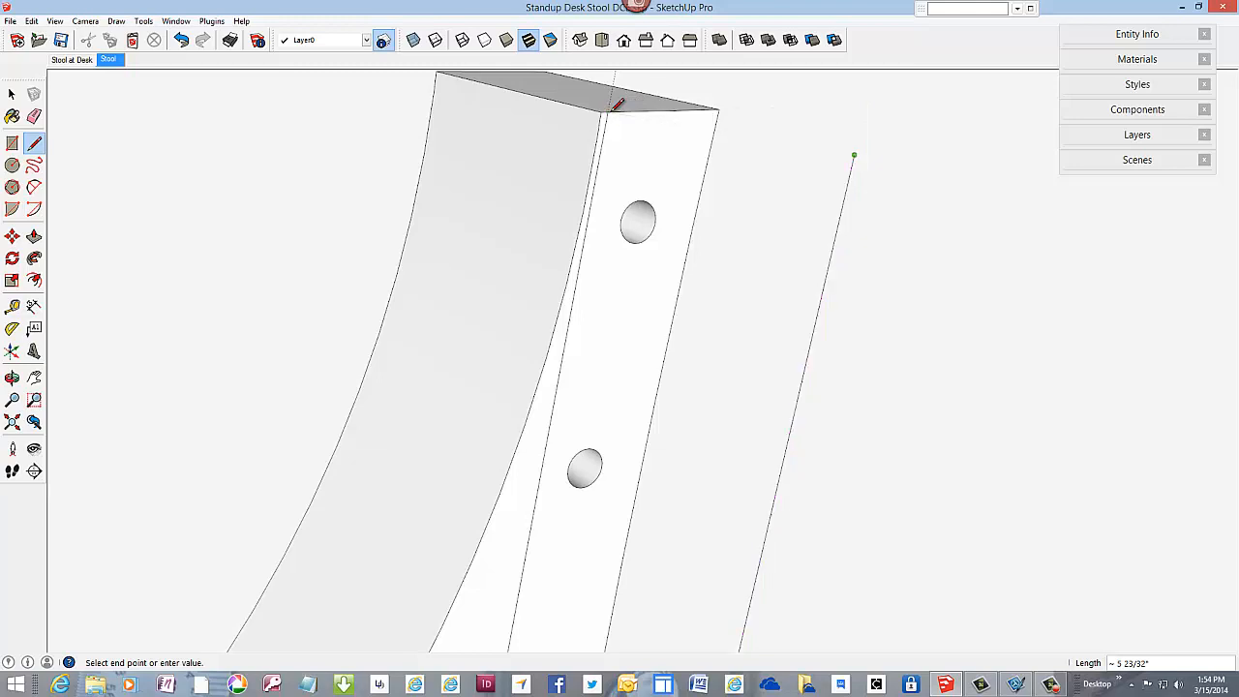
pyautogui.click(610, 111)
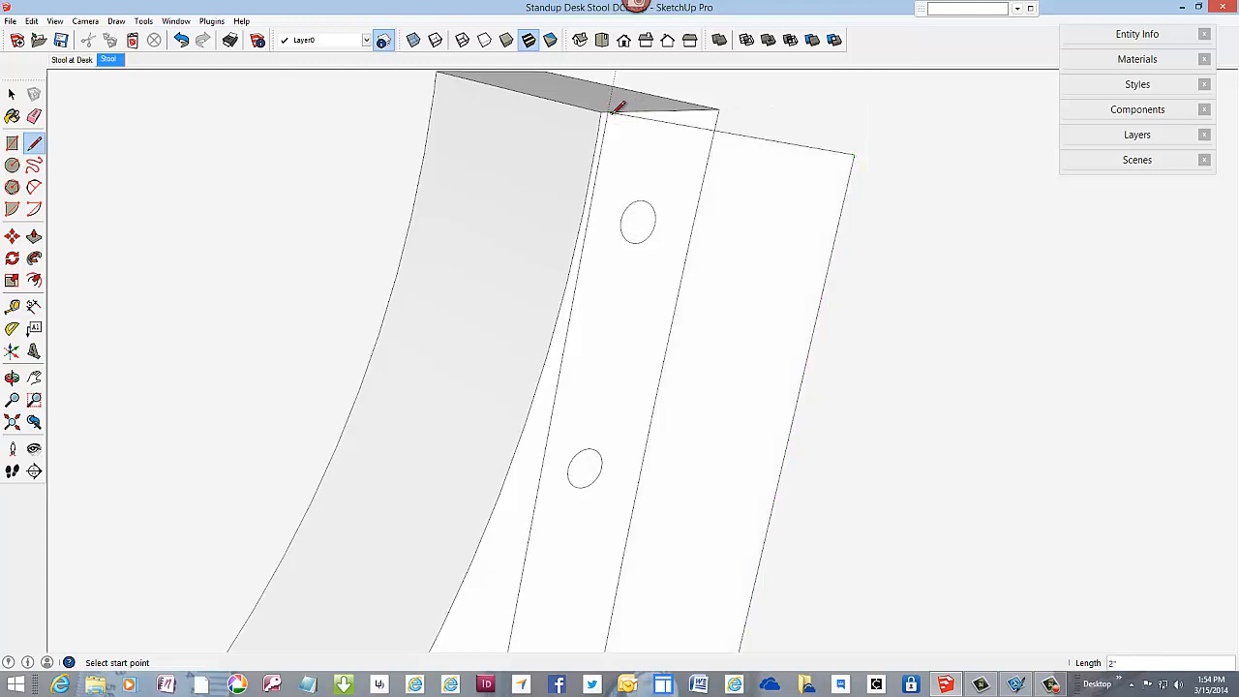
pyautogui.scroll(-4, 629, 106)
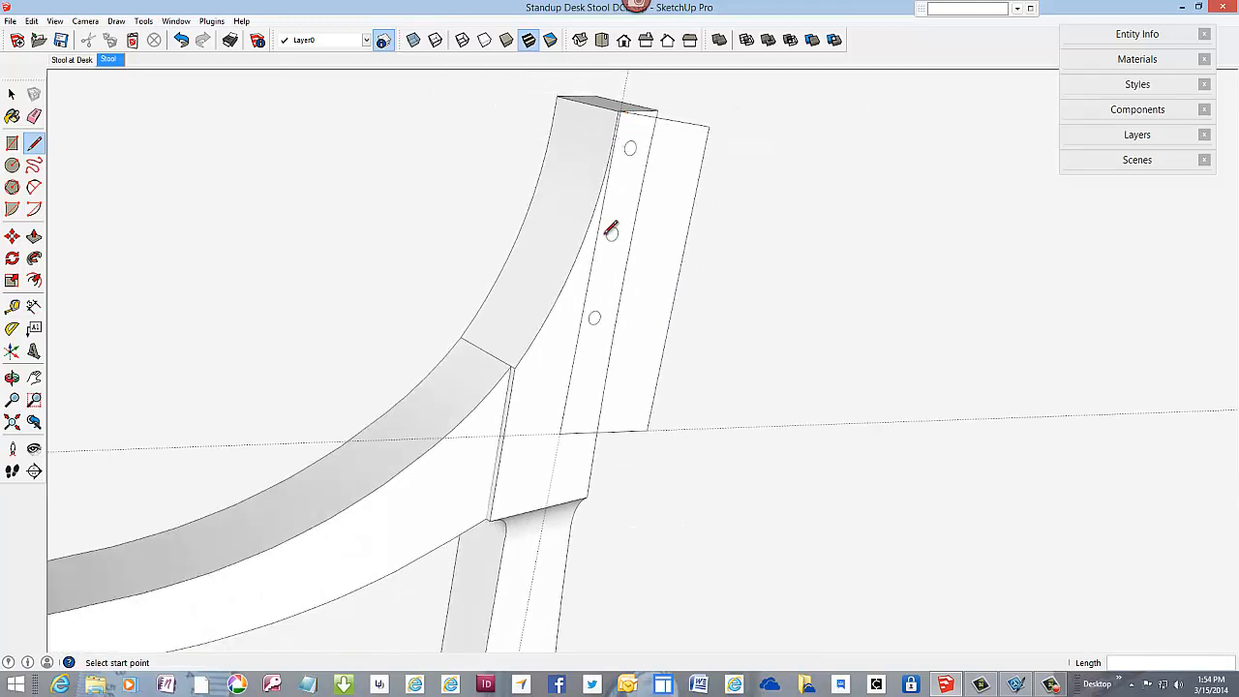
# Step: Make a group from the profile face and its bounding edges
pyautogui.moveTo(611, 230); pyautogui.dragTo(571, 327, button='middle')
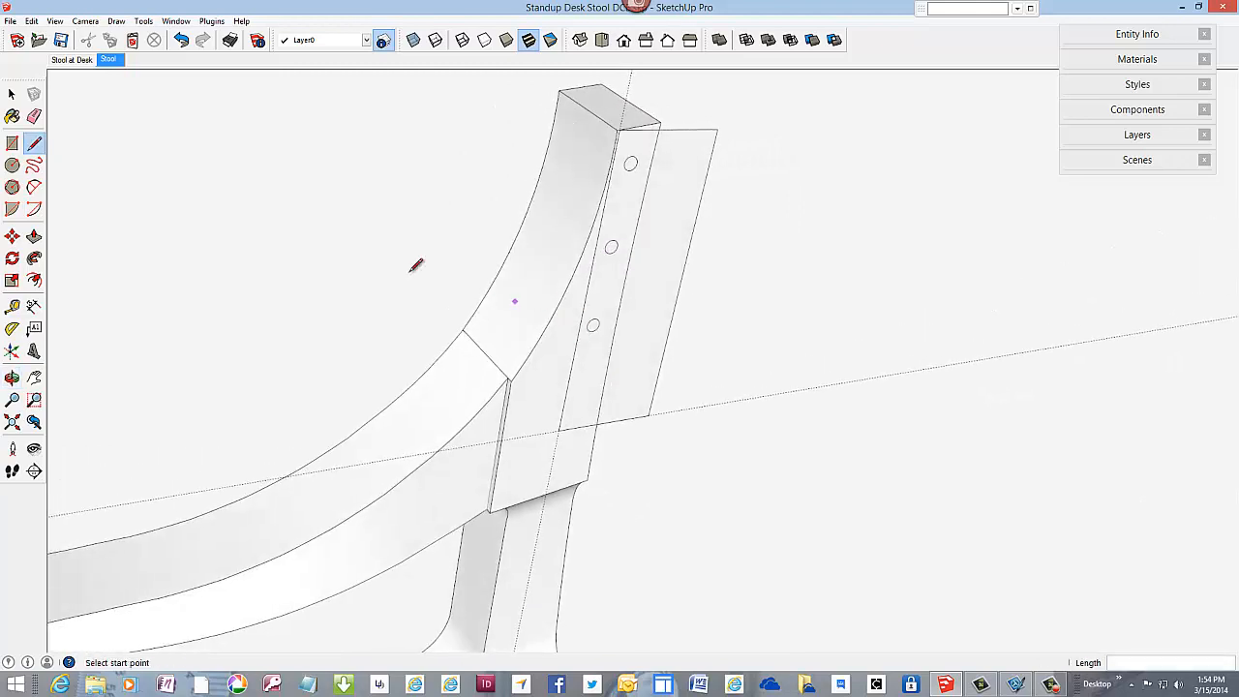
pyautogui.press('space')
pyautogui.click(668, 246)
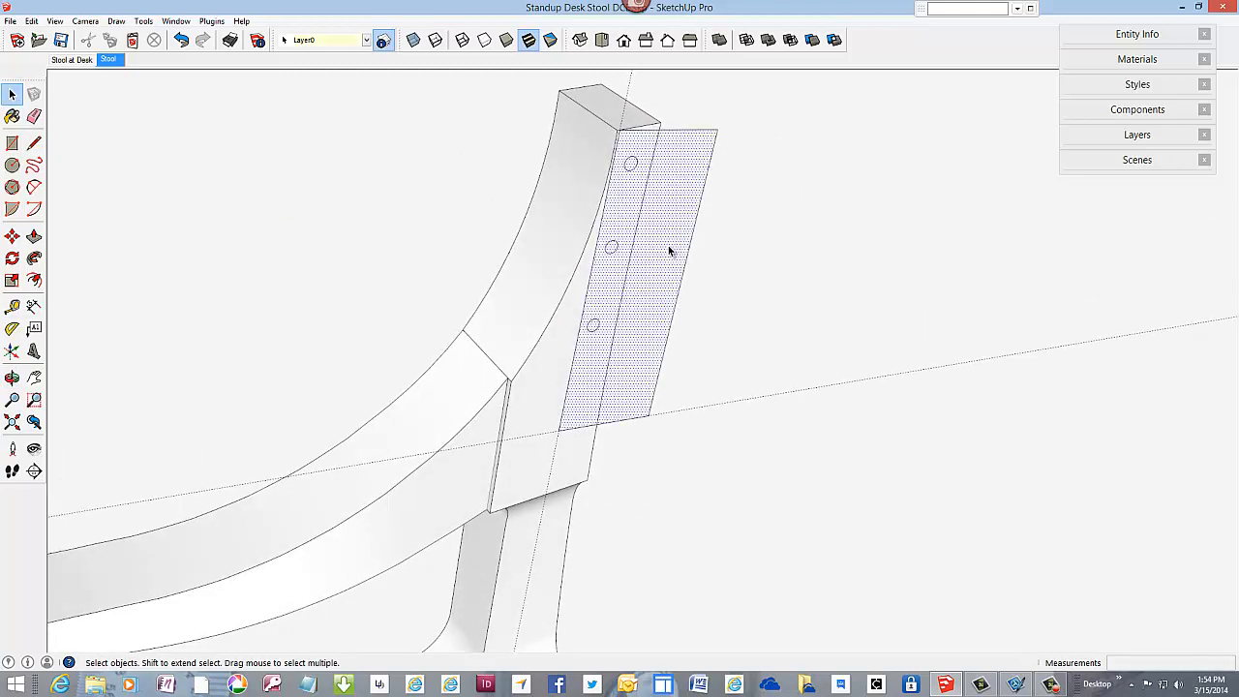
pyautogui.rightClick(668, 248)
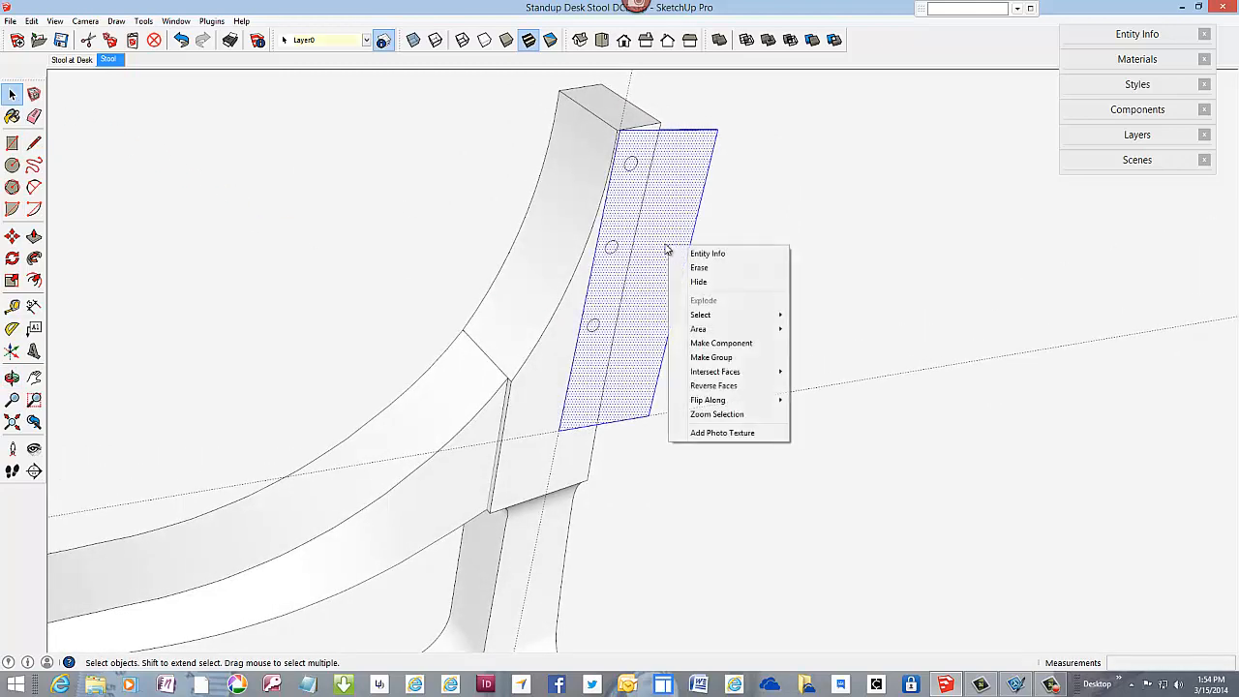
pyautogui.click(701, 360)
# Step: Inside the group, extrude the profile about 7 1/4" to the seat's centreline endpoint, and close the group
pyautogui.scroll(-5, 643, 283)
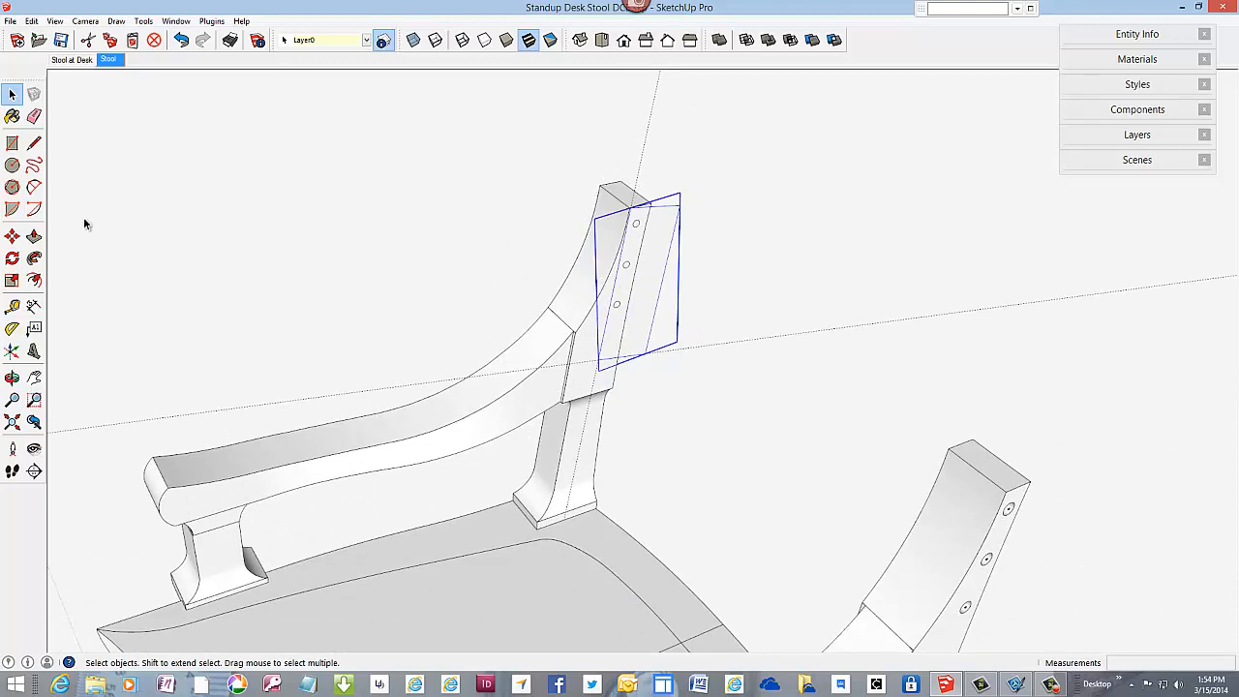
pyautogui.click(34, 236)
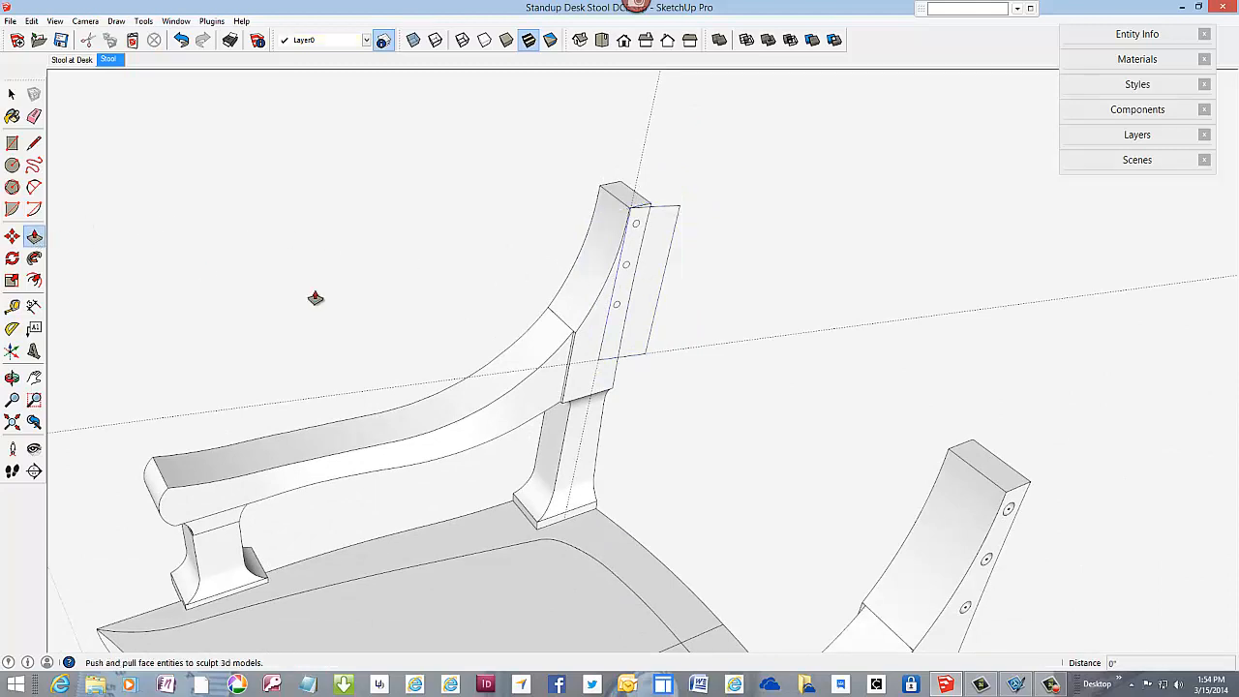
pyautogui.rightClick(645, 287)
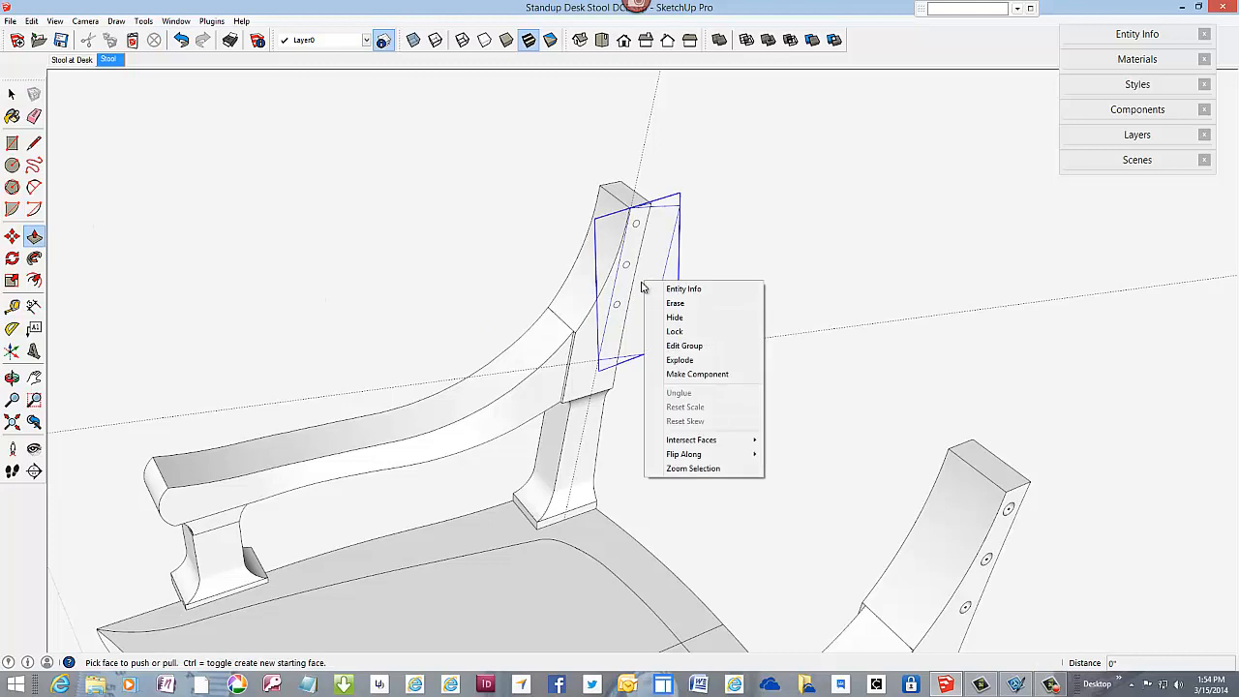
pyautogui.click(680, 349)
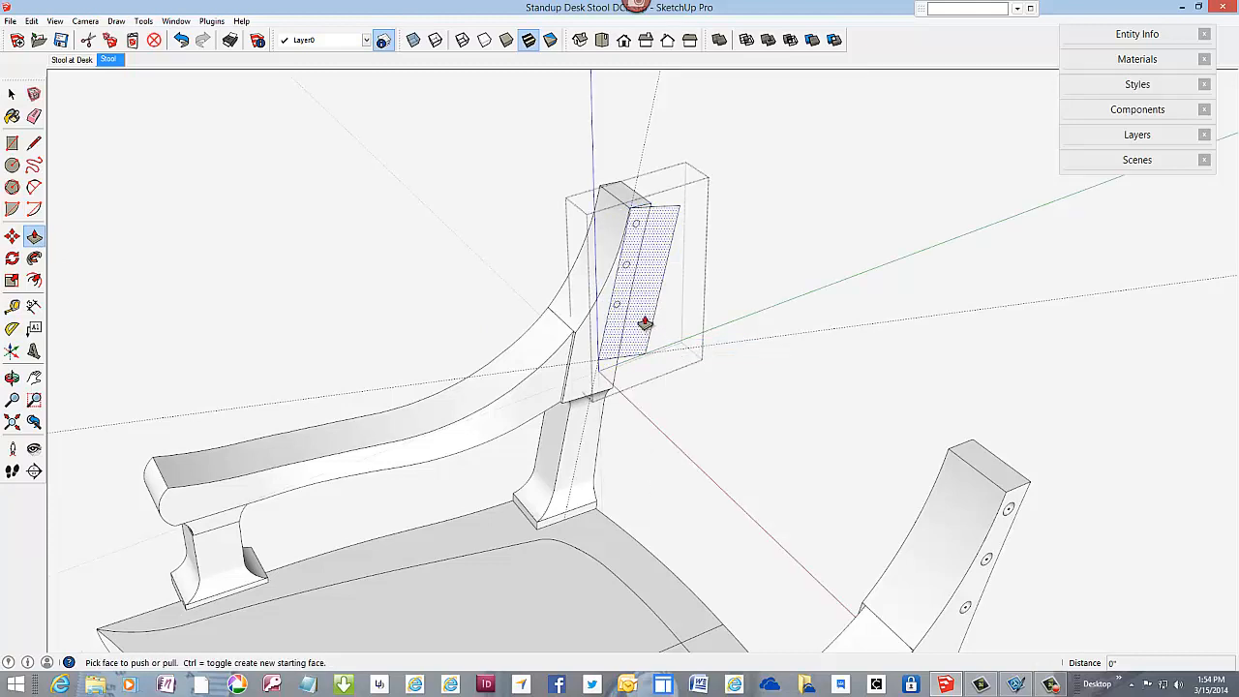
pyautogui.click(645, 323)
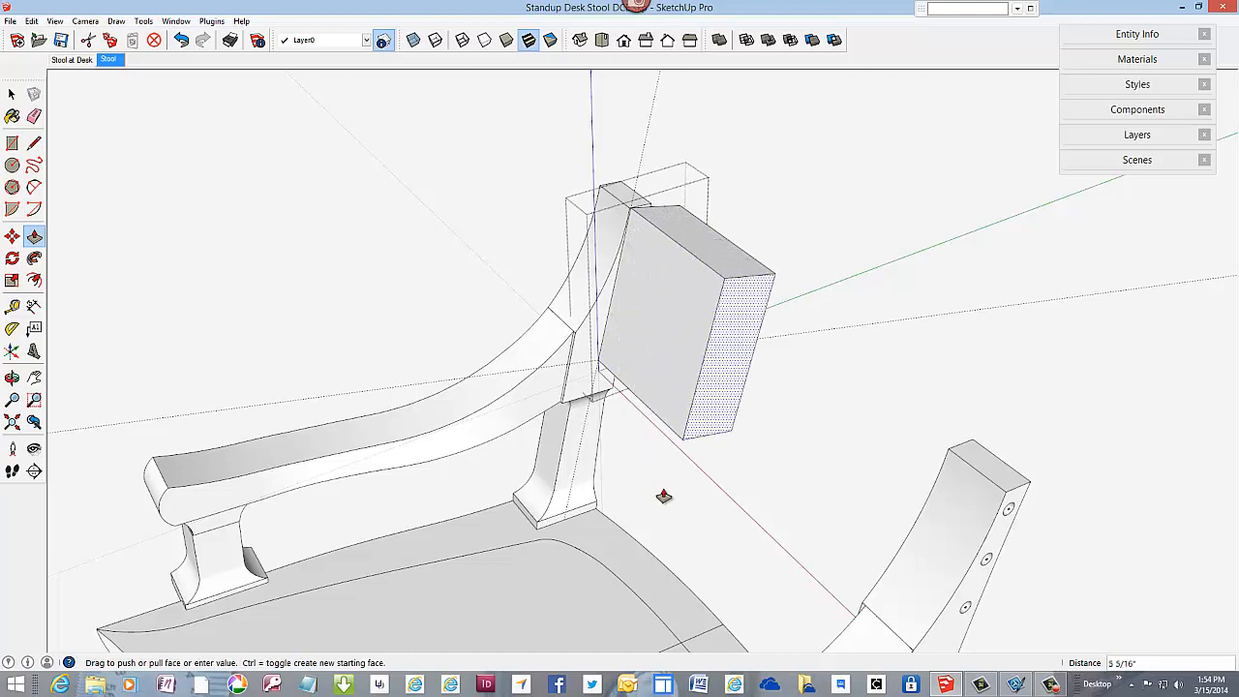
pyautogui.click(722, 631)
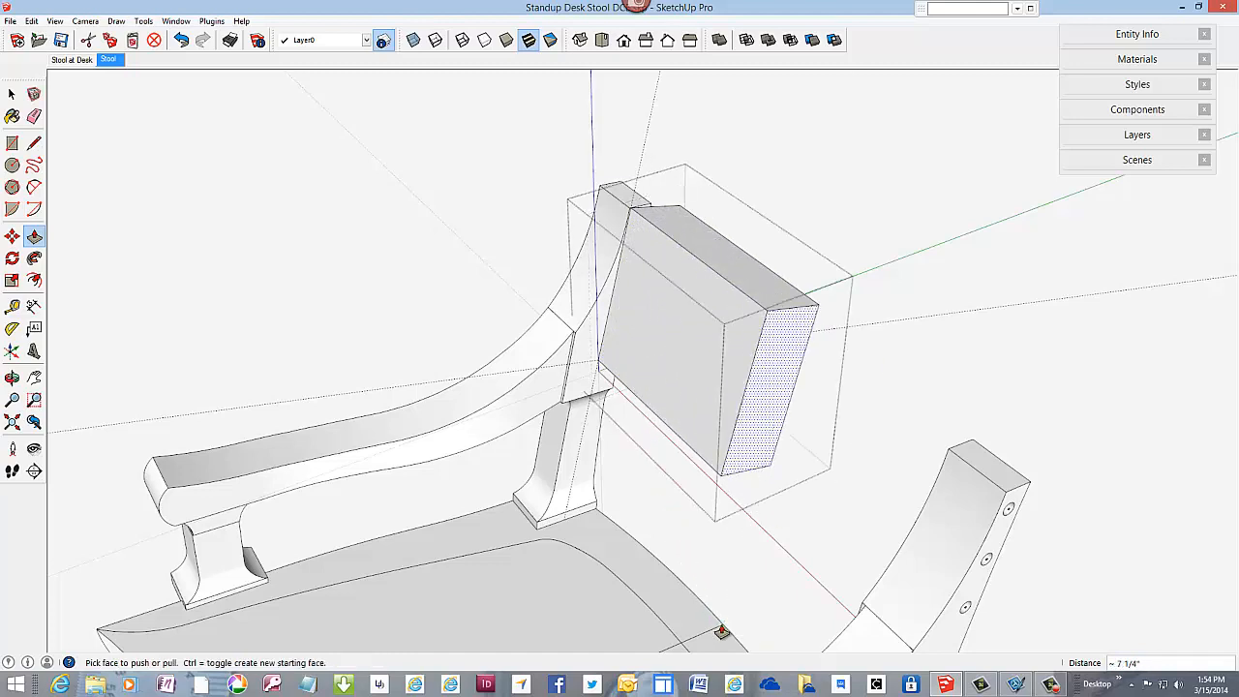
pyautogui.scroll(-3, 668, 343)
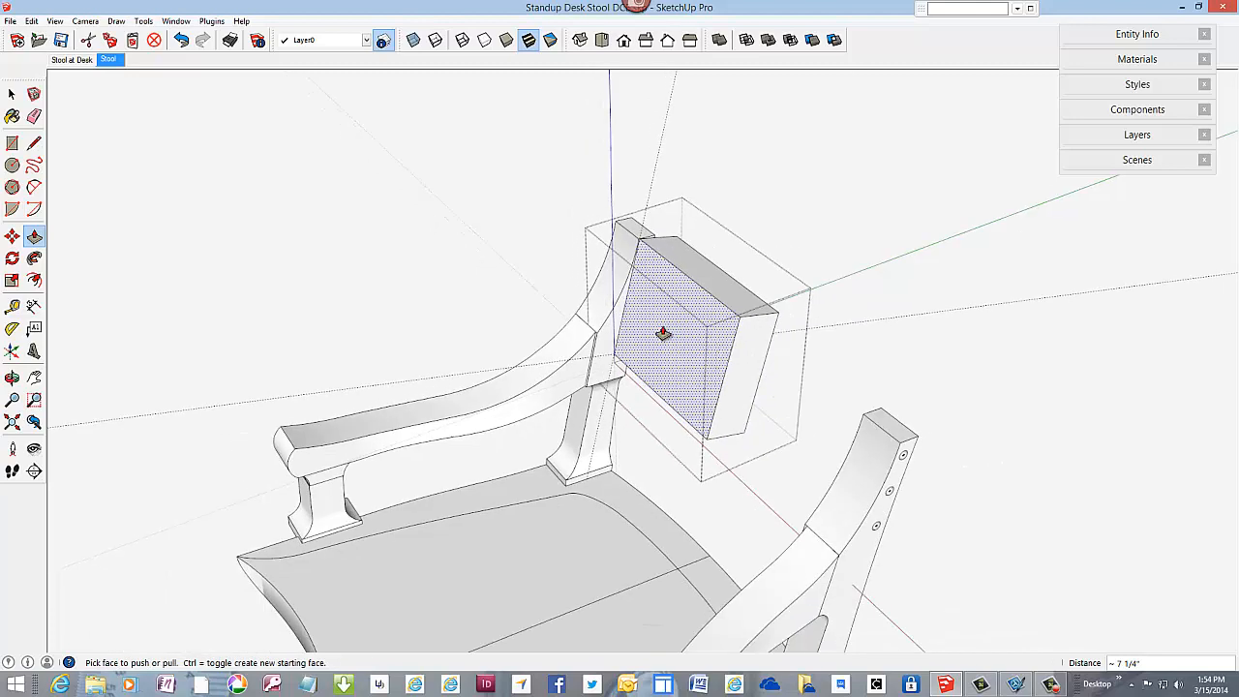
pyautogui.rightClick(483, 175)
pyautogui.click(526, 183)
# Step: Erase the offset guide and the perpendicular guide around the backrest block
pyautogui.press('l')
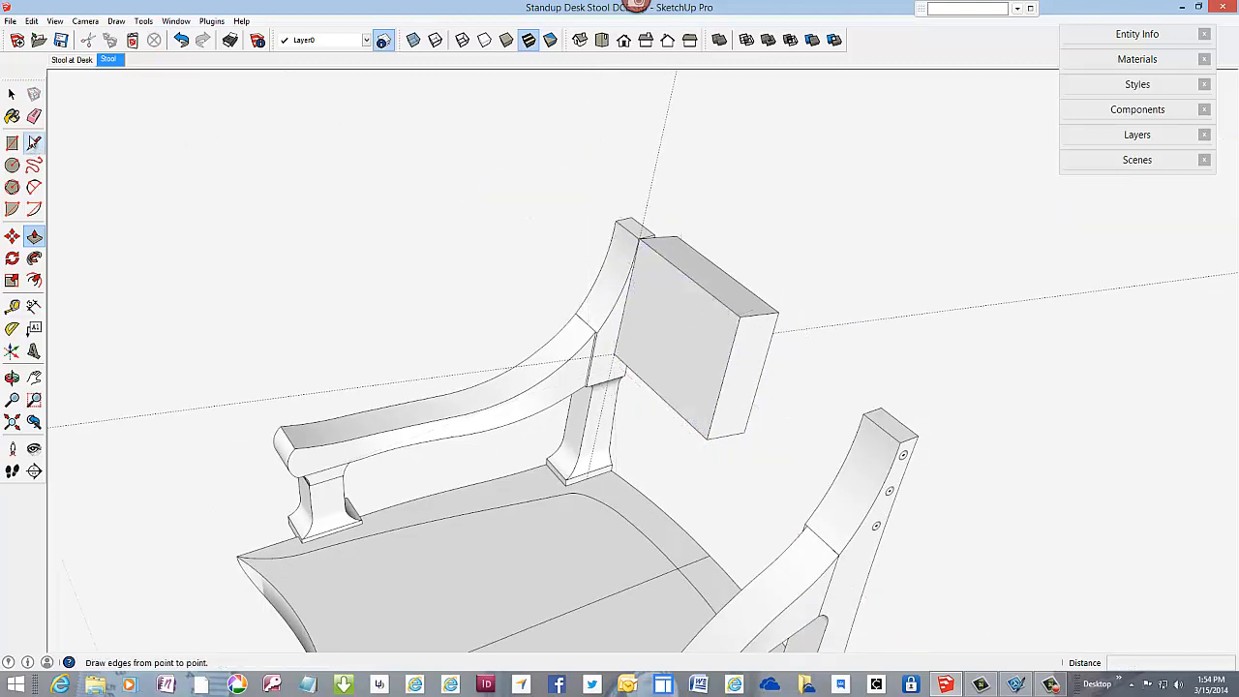
pyautogui.press('e')
pyautogui.moveTo(621, 127); pyautogui.dragTo(701, 149)
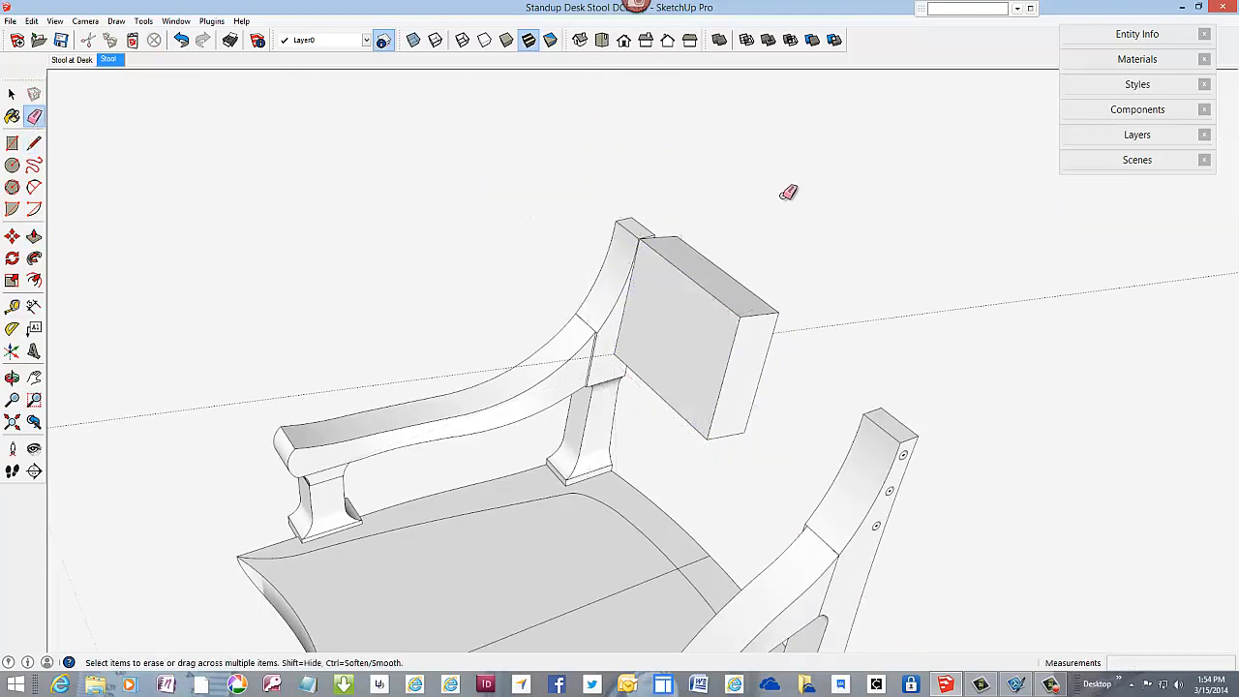
pyautogui.moveTo(813, 281); pyautogui.dragTo(822, 360)
pyautogui.moveTo(775, 346)
pyautogui.mouseDown(button='middle')
pyautogui.moveTo(511, 376)
pyautogui.moveTo(434, 349)
pyautogui.mouseUp(button='middle')
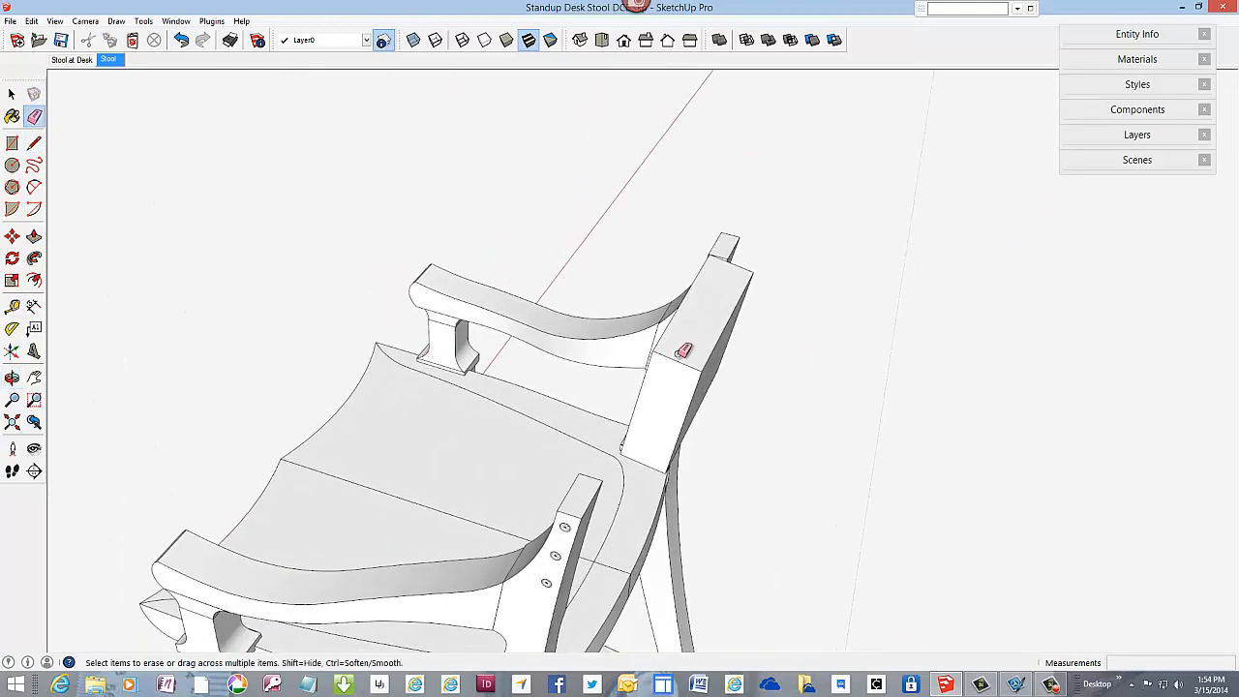
# Step: Draw an arc on the backrest block's top from its rear centreline corner to the post-end edge's midpoint, with a 3/16" bulge
pyautogui.scroll(2, 745, 290)
pyautogui.scroll(2, 745, 290)
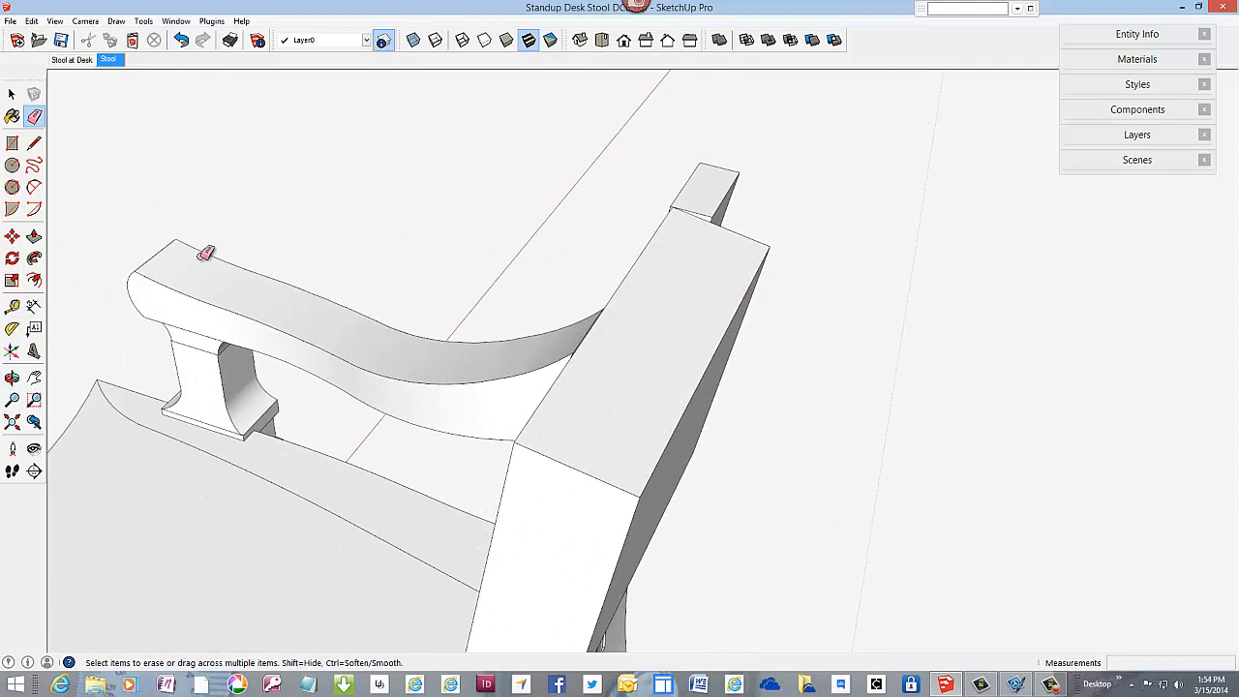
pyautogui.click(33, 188)
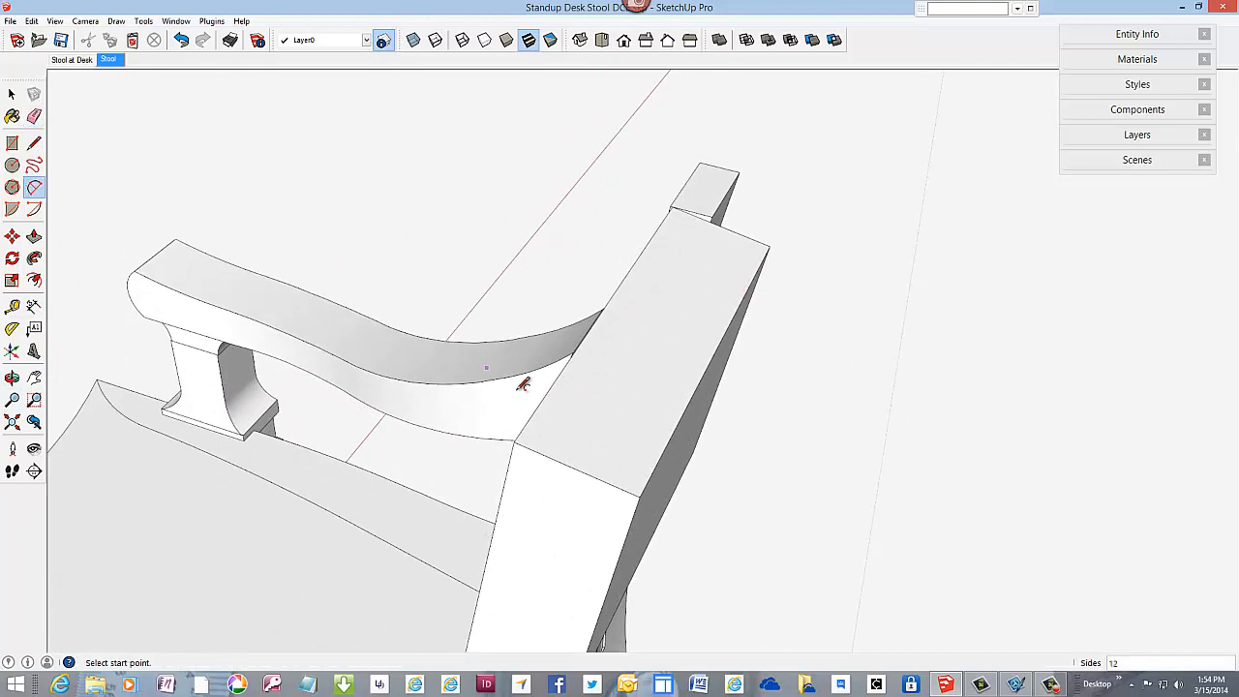
pyautogui.click(640, 496)
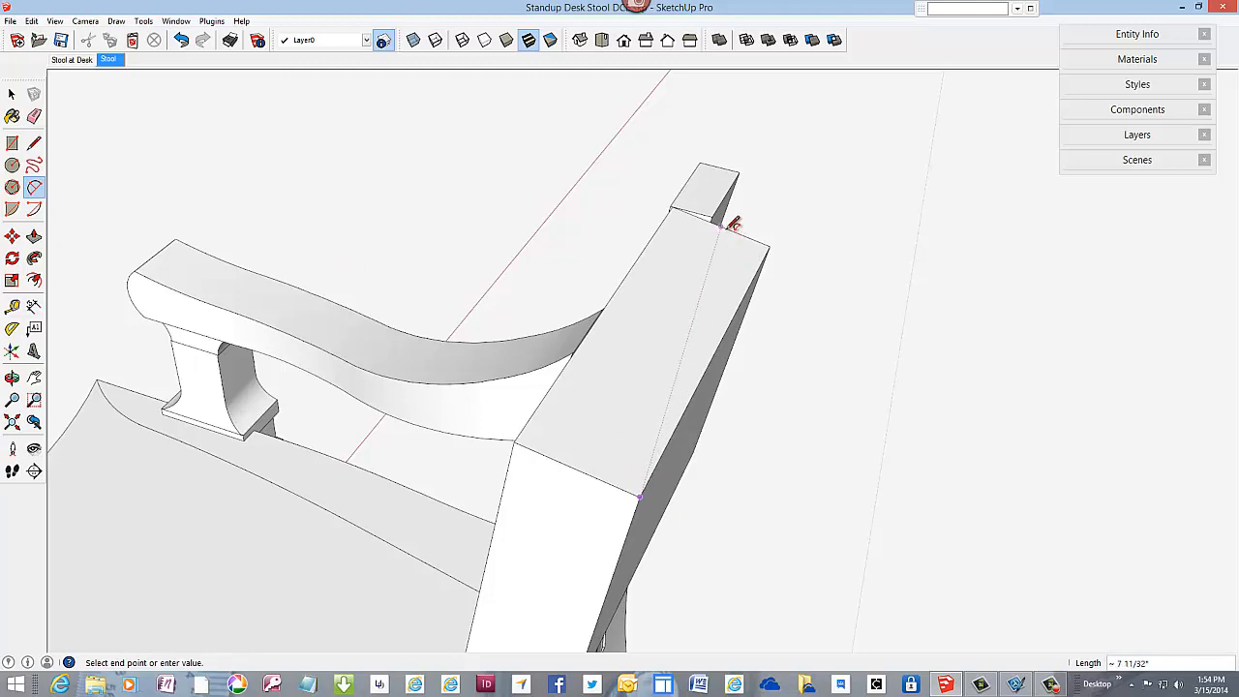
pyautogui.click(729, 227)
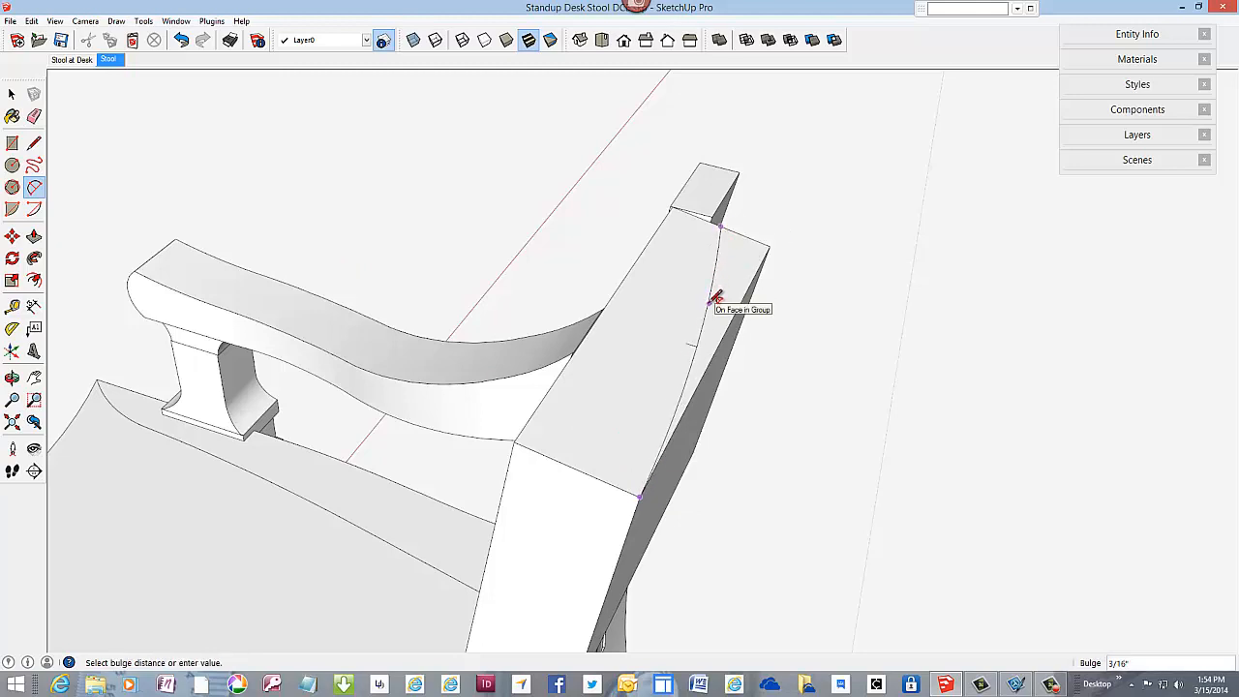
pyautogui.click(716, 302)
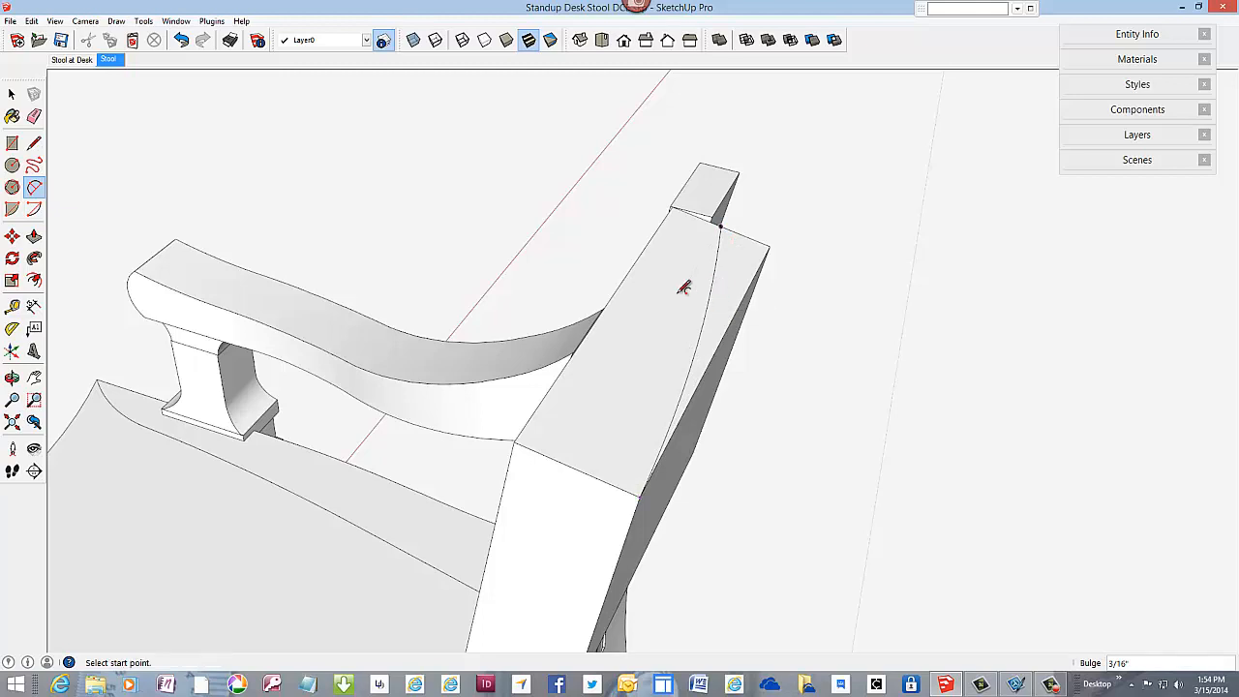
# Step: Copy the arc 1" forward so its post end lands on the block's front top corner
pyautogui.click(12, 94)
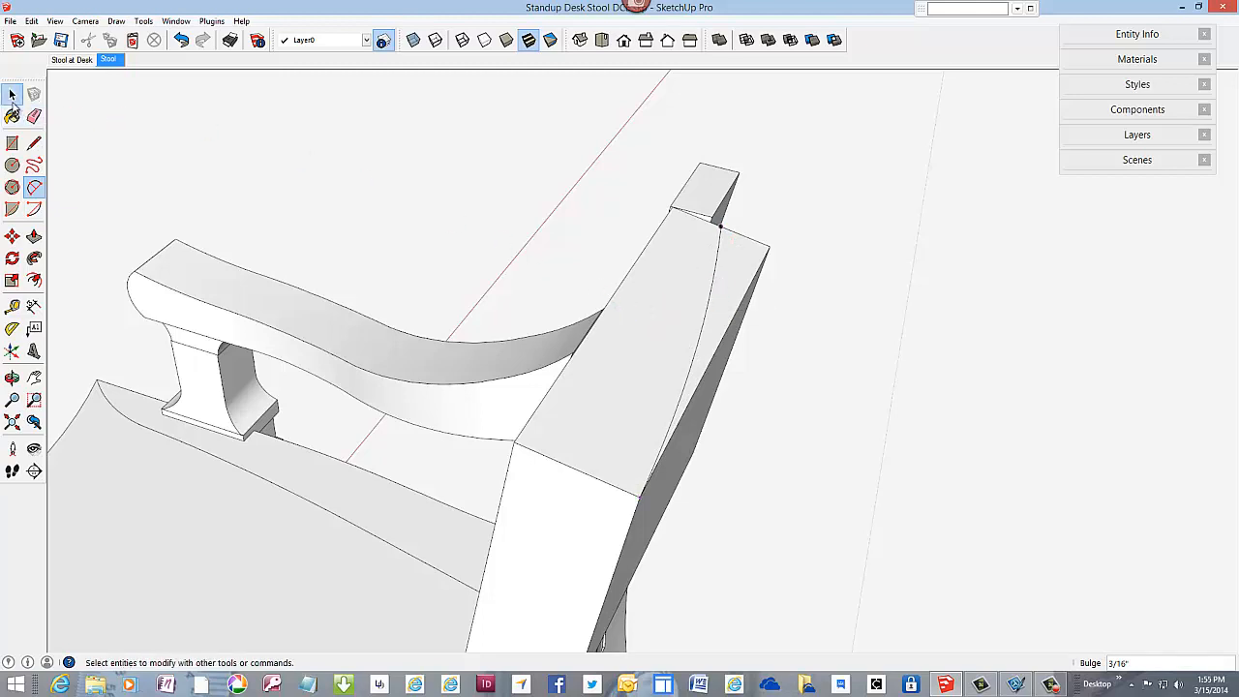
pyautogui.click(713, 284)
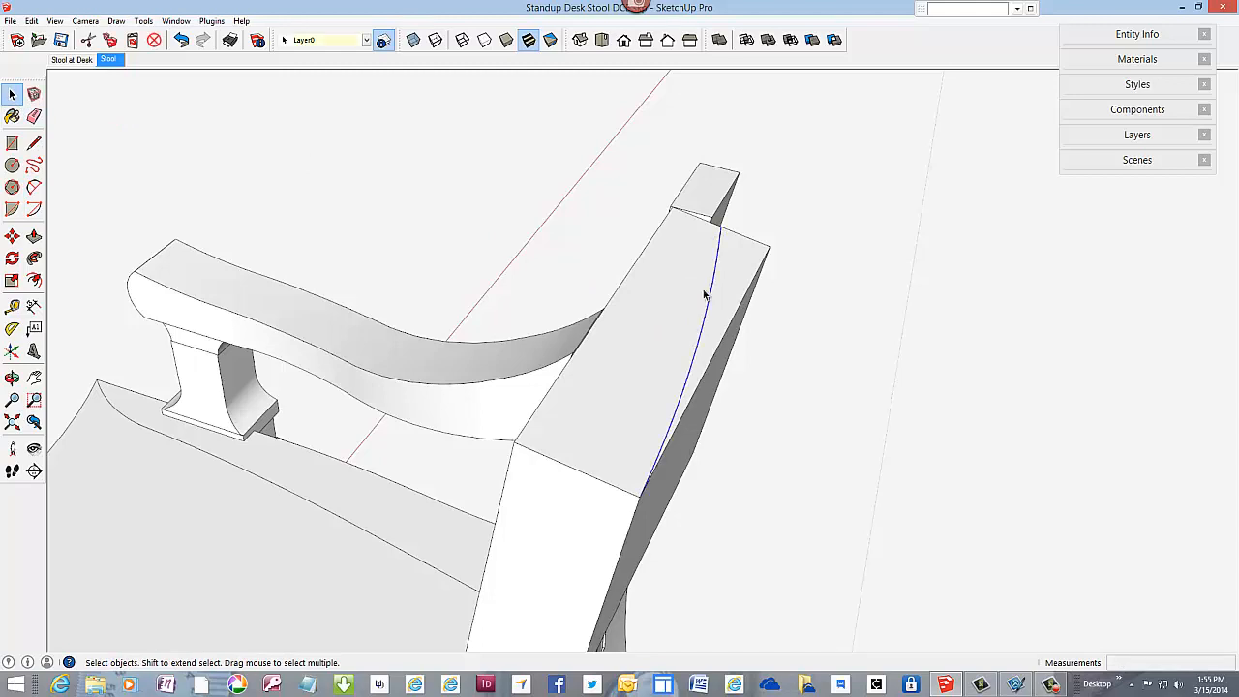
pyautogui.moveTo(667, 312); pyautogui.dragTo(793, 325, button='middle')
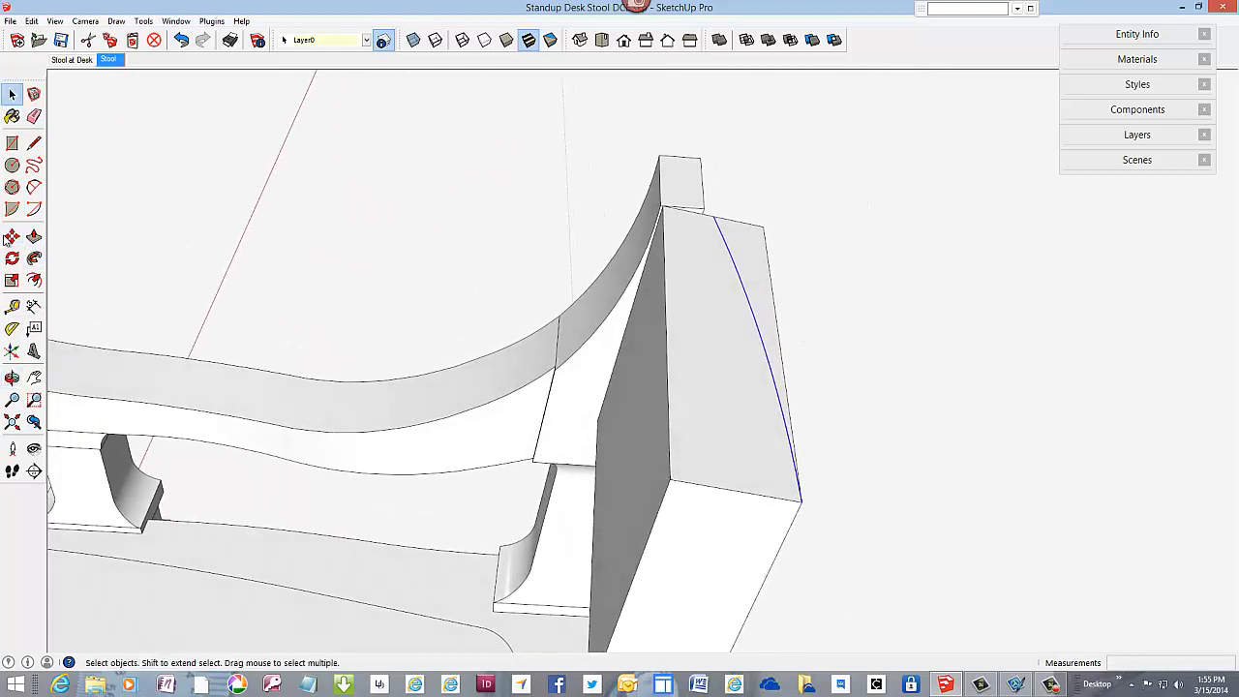
pyautogui.click(11, 236)
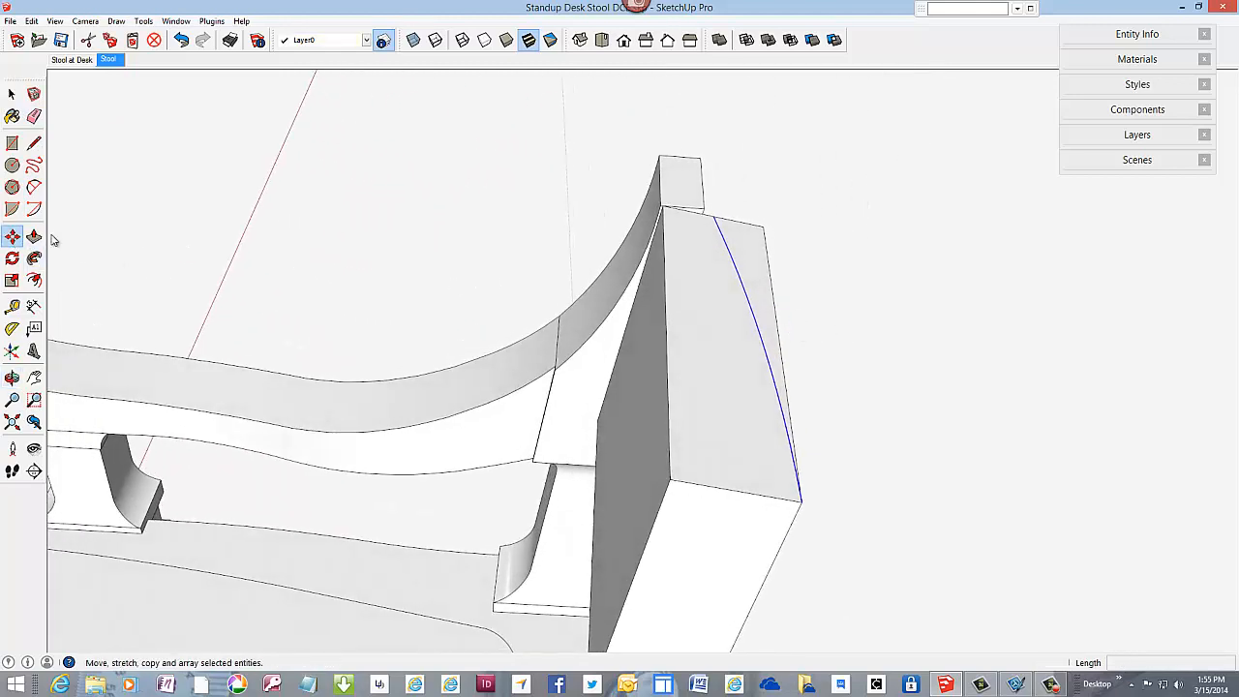
pyautogui.keyDown('ctrl'); pyautogui.click(717, 218); pyautogui.keyUp('ctrl')
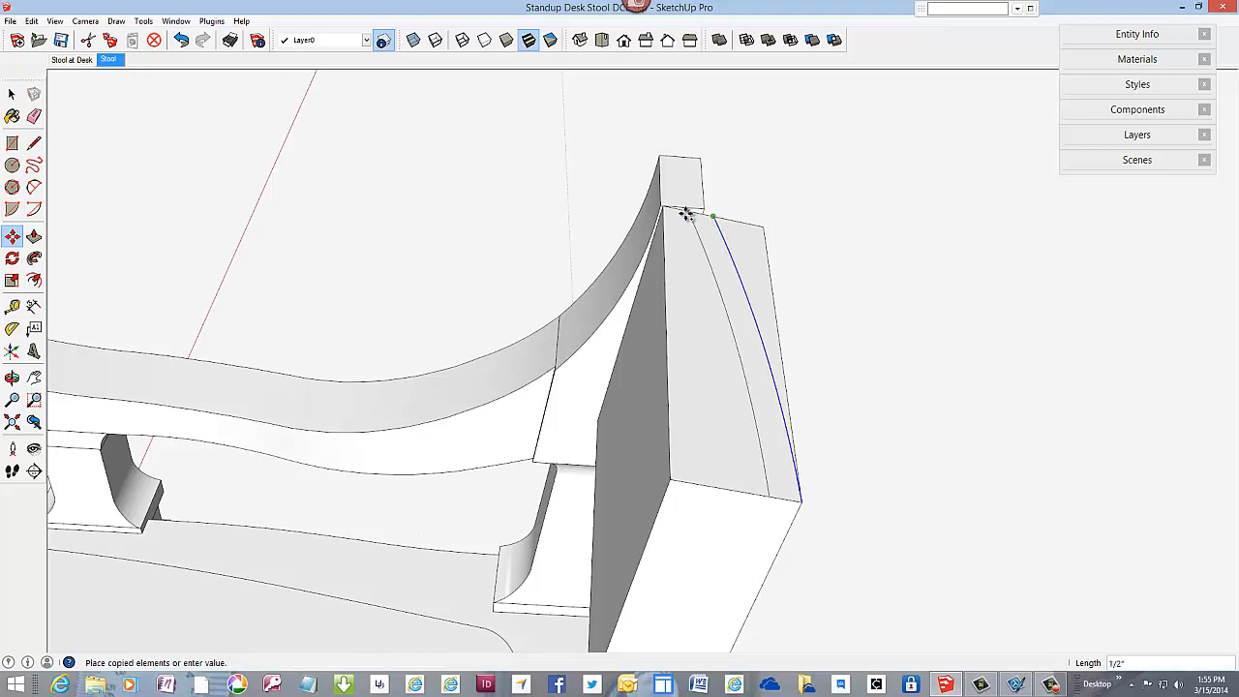
pyautogui.scroll(6, 667, 208)
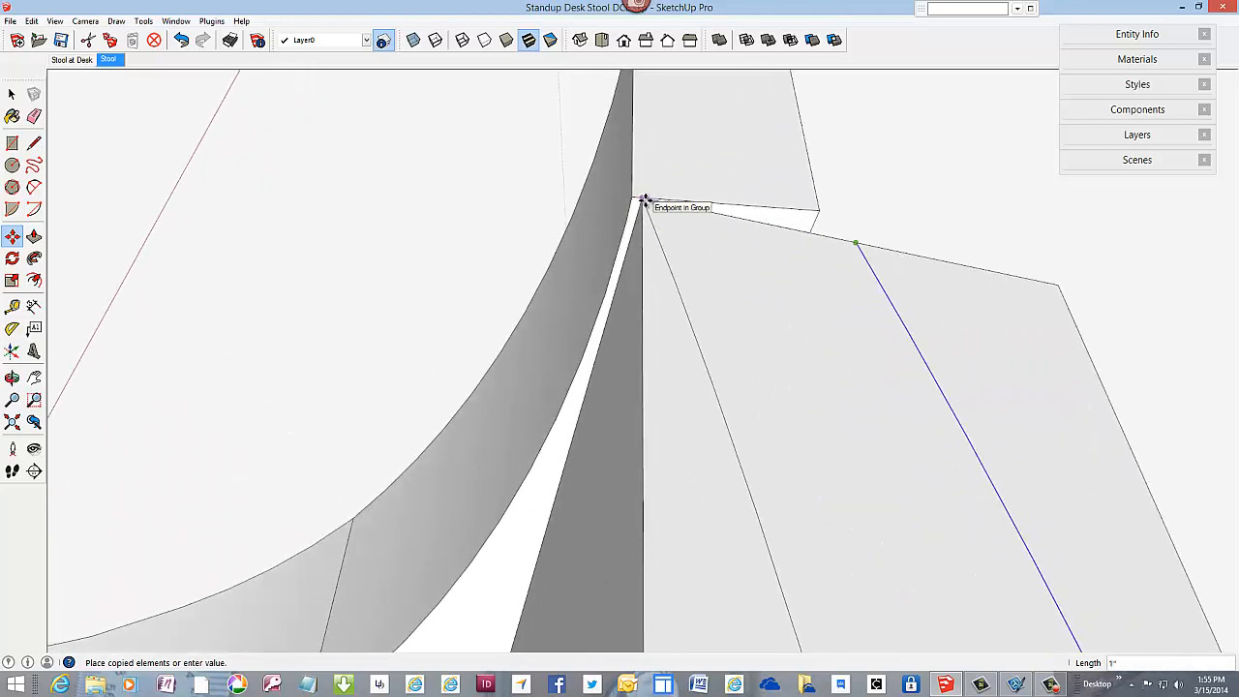
pyautogui.click(644, 199)
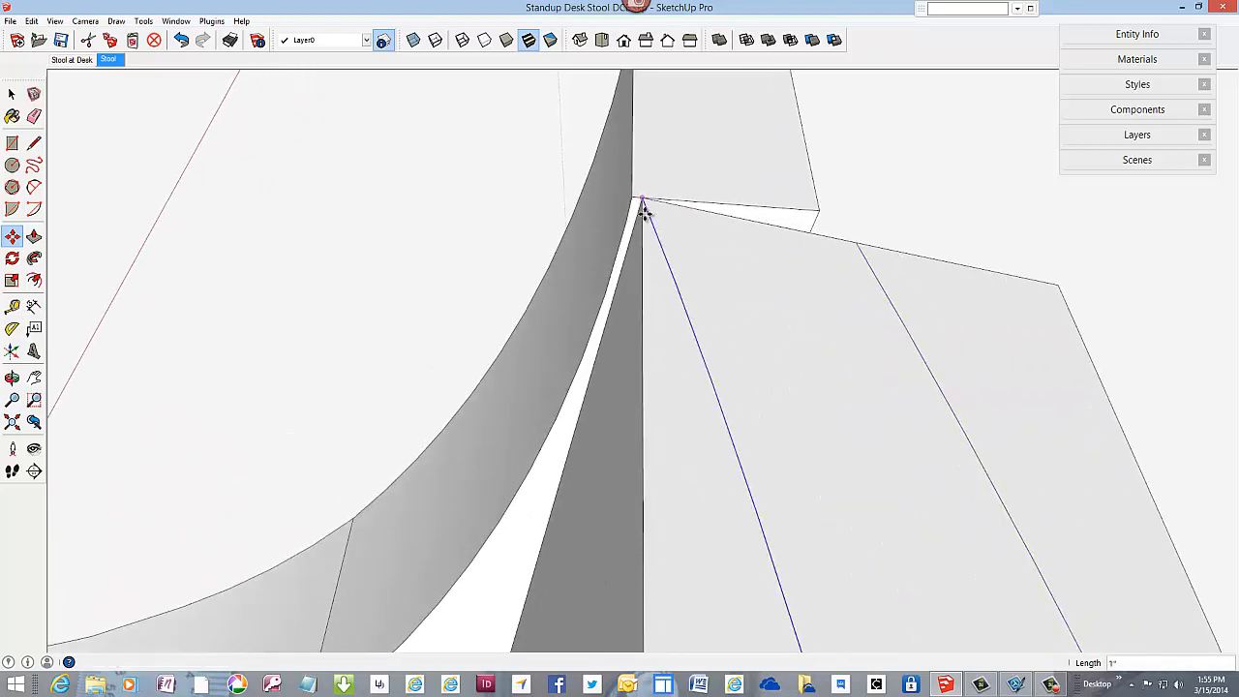
# Step: Close the curved strip by drawing lines between the two arcs at the block's post end and centreline end
pyautogui.click(33, 142)
pyautogui.click(643, 198)
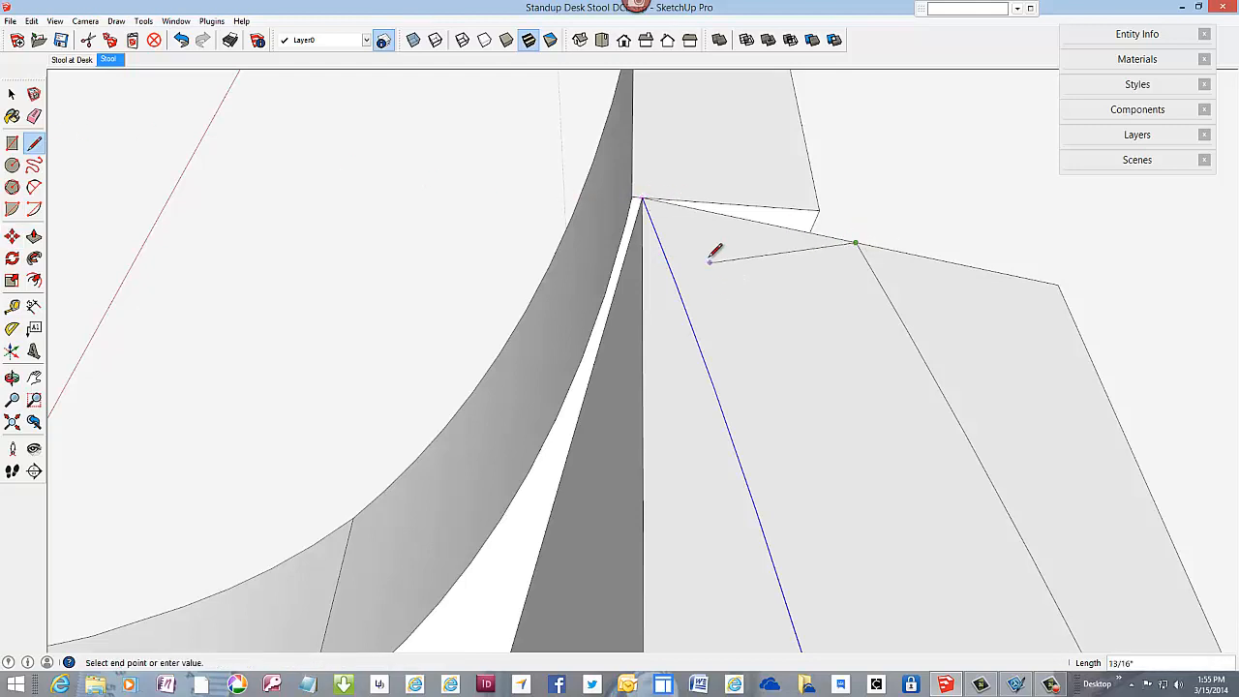
pyautogui.scroll(-4, 713, 248)
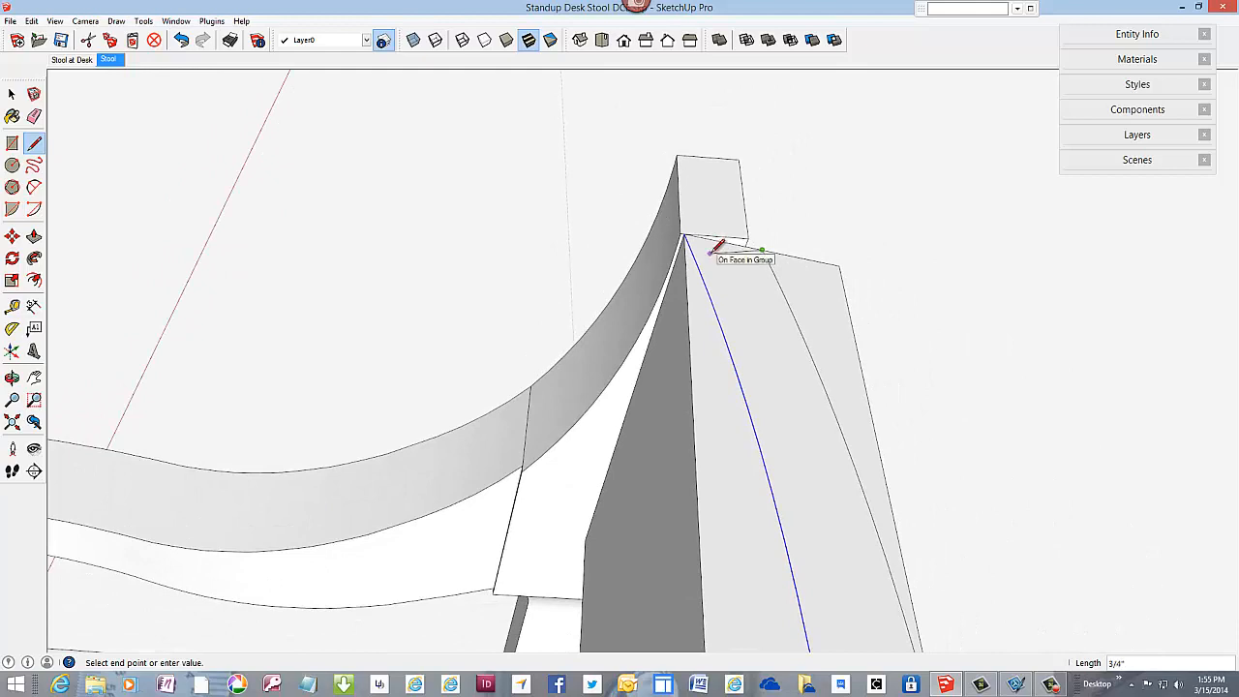
pyautogui.click(716, 244)
pyautogui.scroll(-5, 717, 244)
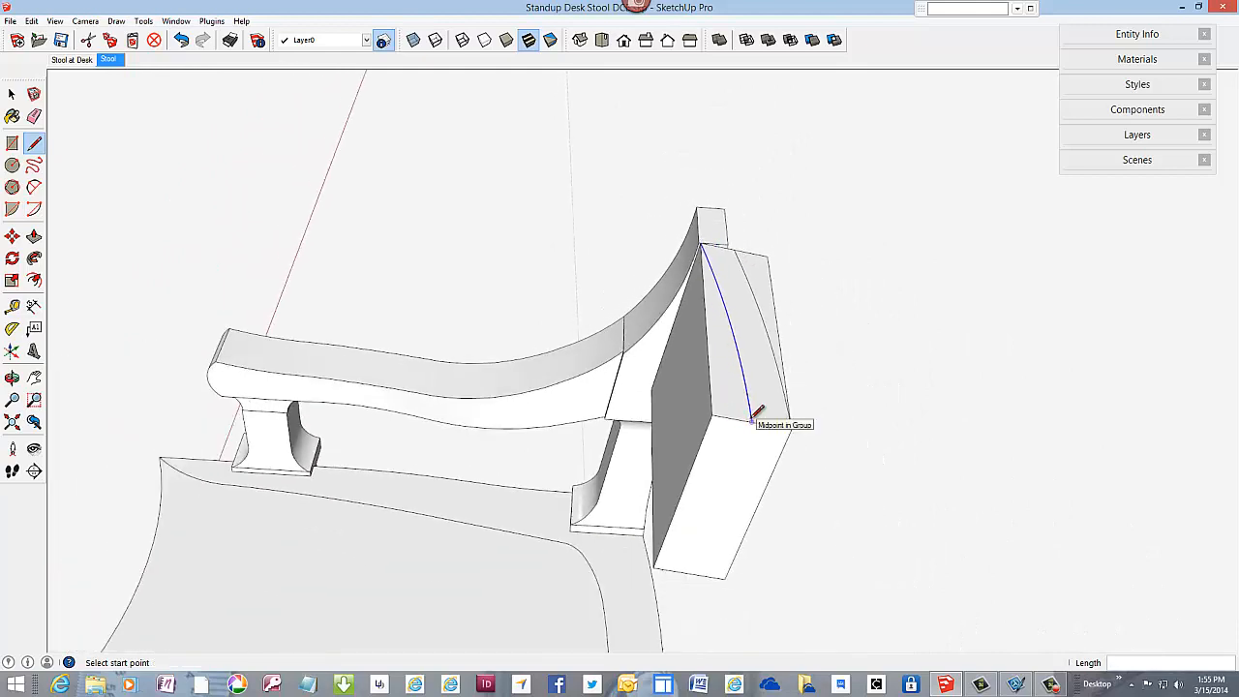
pyautogui.click(752, 420)
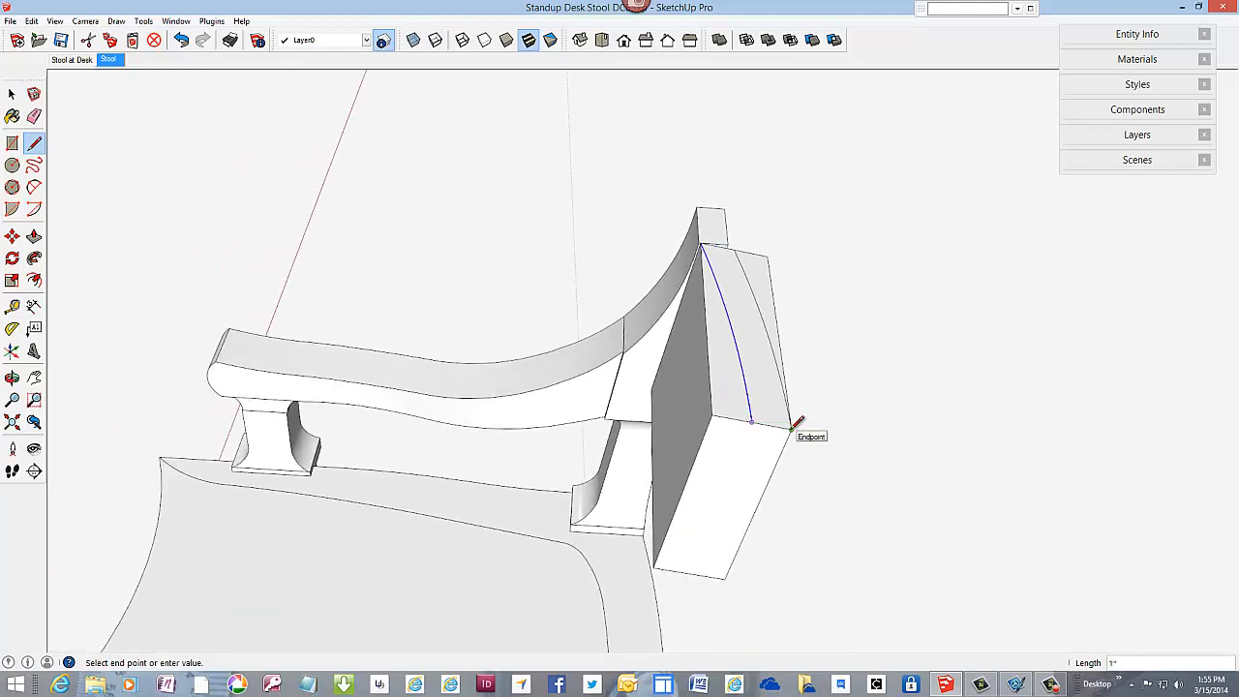
pyautogui.click(793, 424)
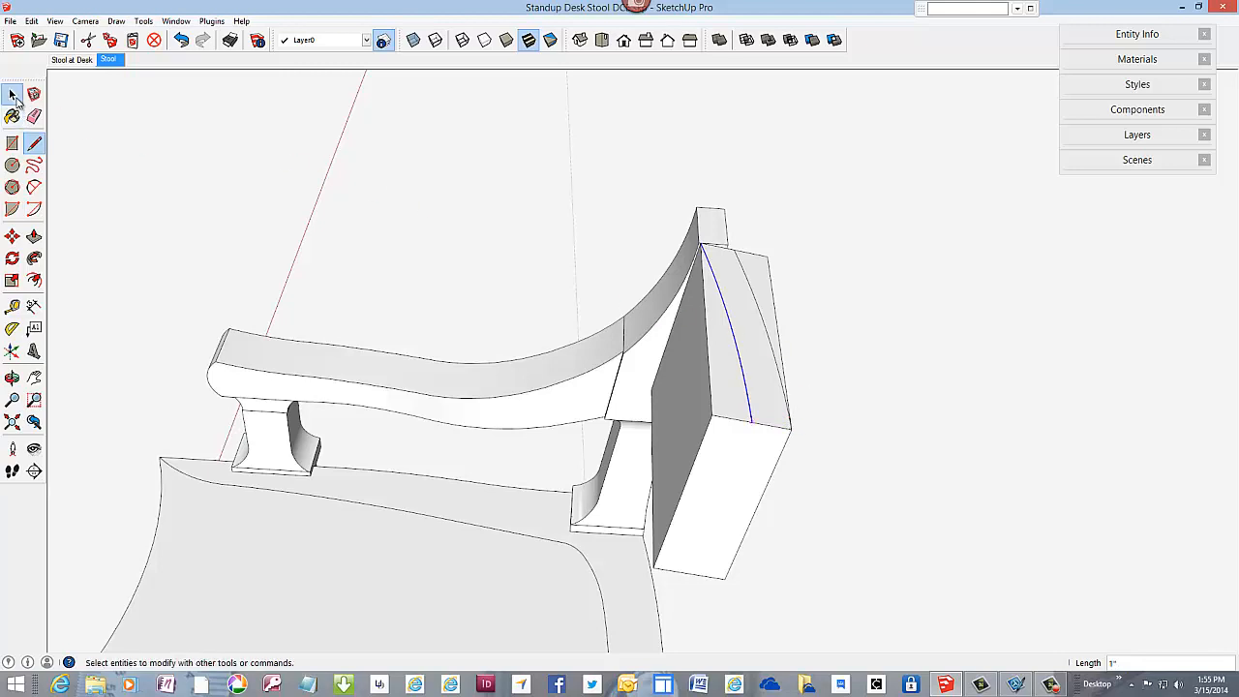
# Step: Make a group from the curved strip face and its bounding edges, and clear the selection
pyautogui.click(11, 94)
pyautogui.scroll(3, 735, 329)
pyautogui.click(741, 318)
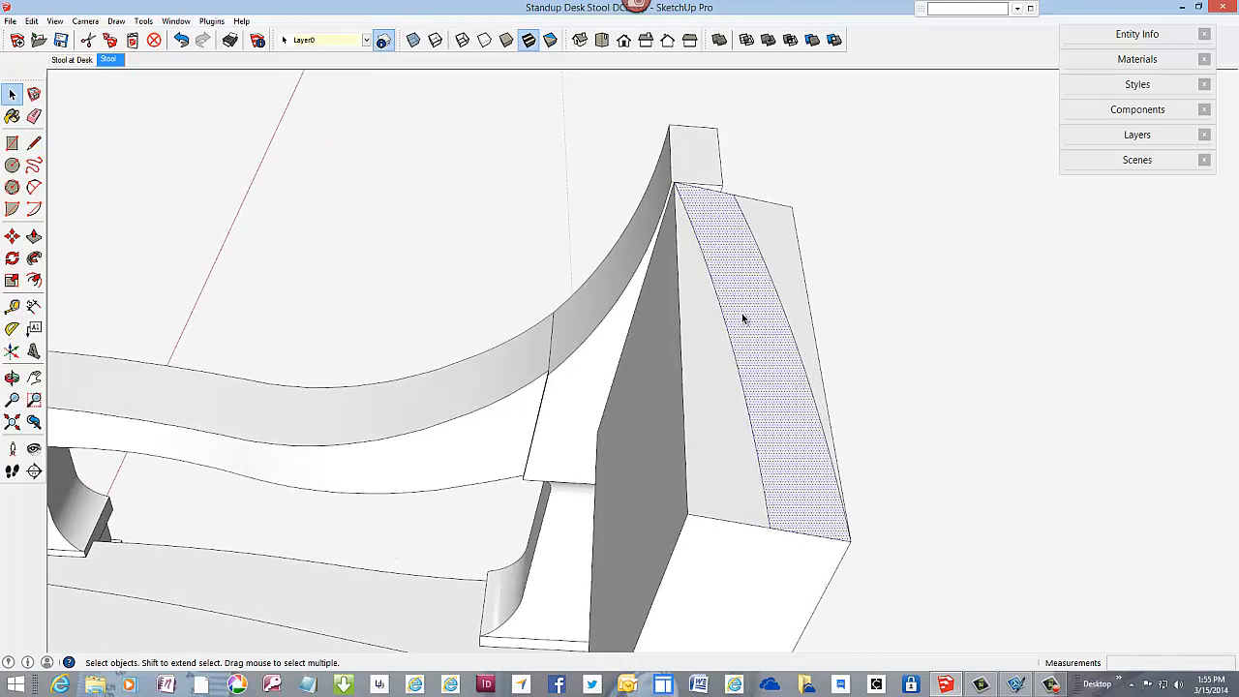
pyautogui.rightClick(743, 315)
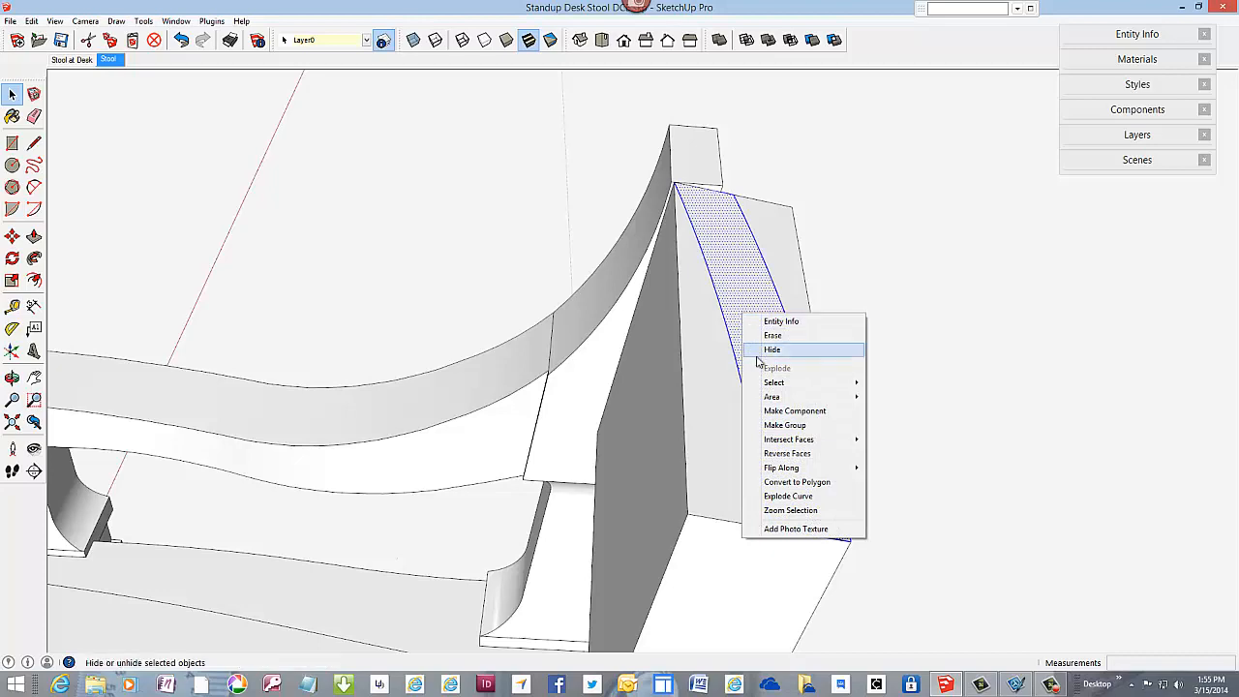
pyautogui.click(782, 426)
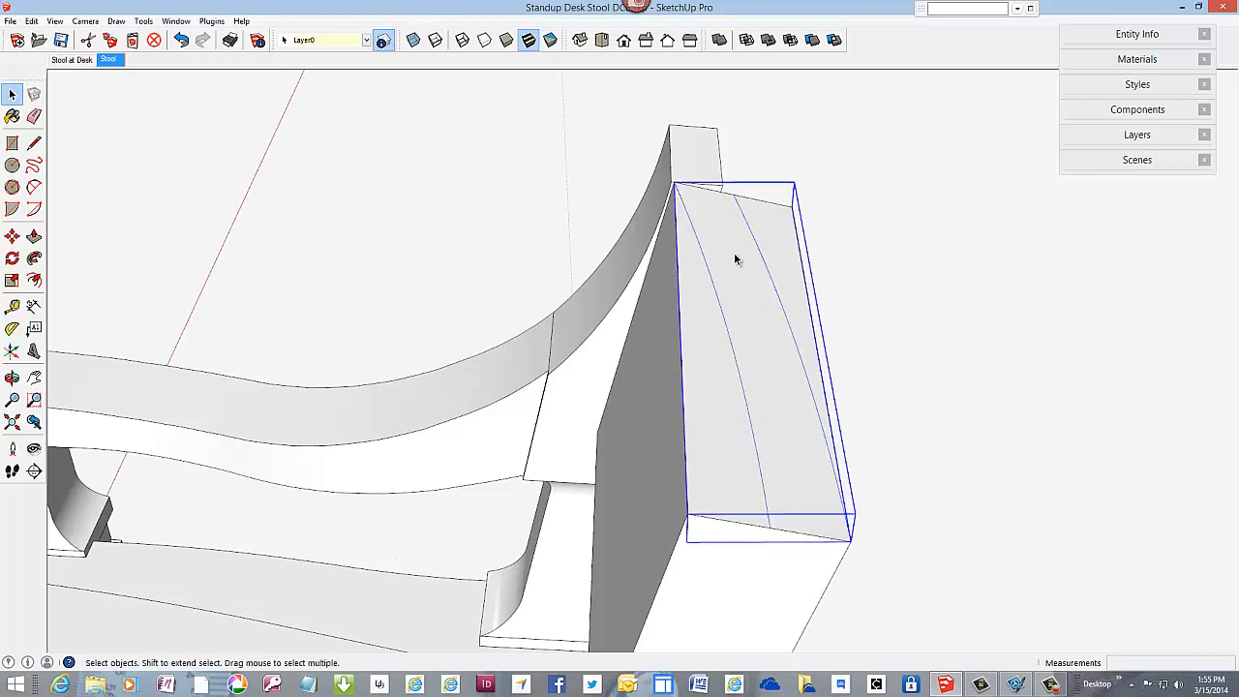
pyautogui.scroll(-3, 732, 259)
pyautogui.moveTo(708, 392); pyautogui.dragTo(966, 426, button='middle')
pyautogui.moveTo(736, 343); pyautogui.dragTo(629, 224, button='middle')
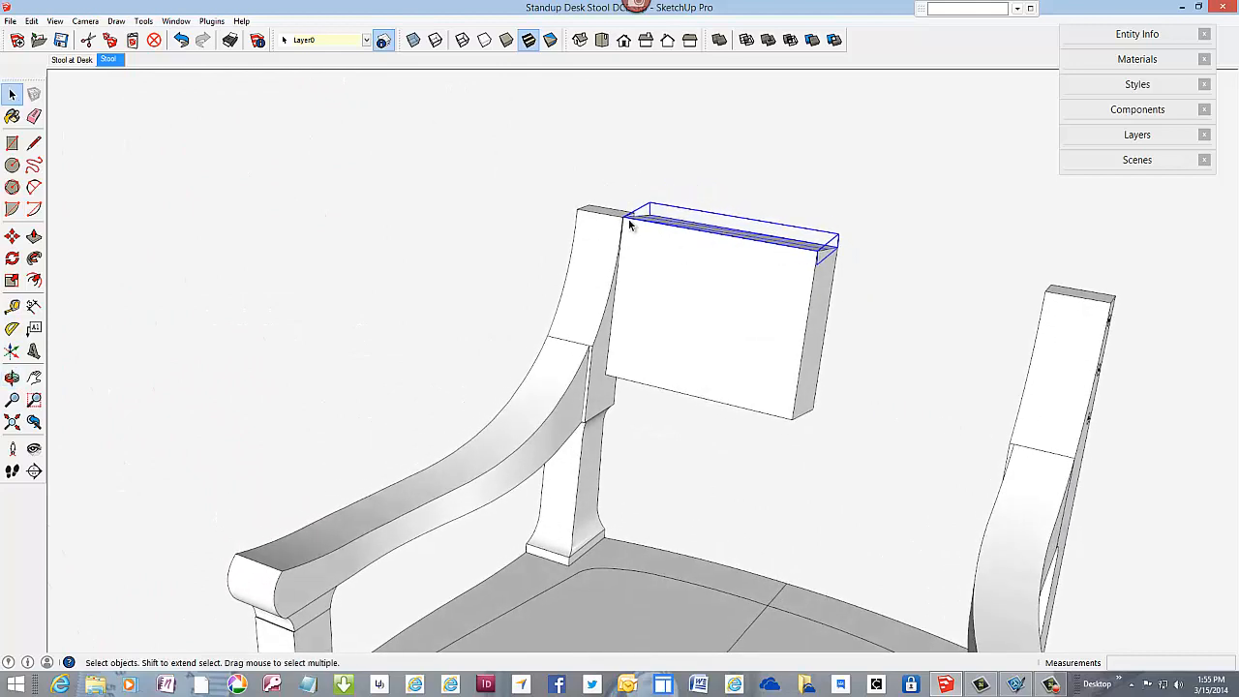
pyautogui.click(448, 176)
# Step: Draw a short line parallel to the red axis on the block's front face, starting on the centreline edge just below its top
pyautogui.scroll(3, 717, 254)
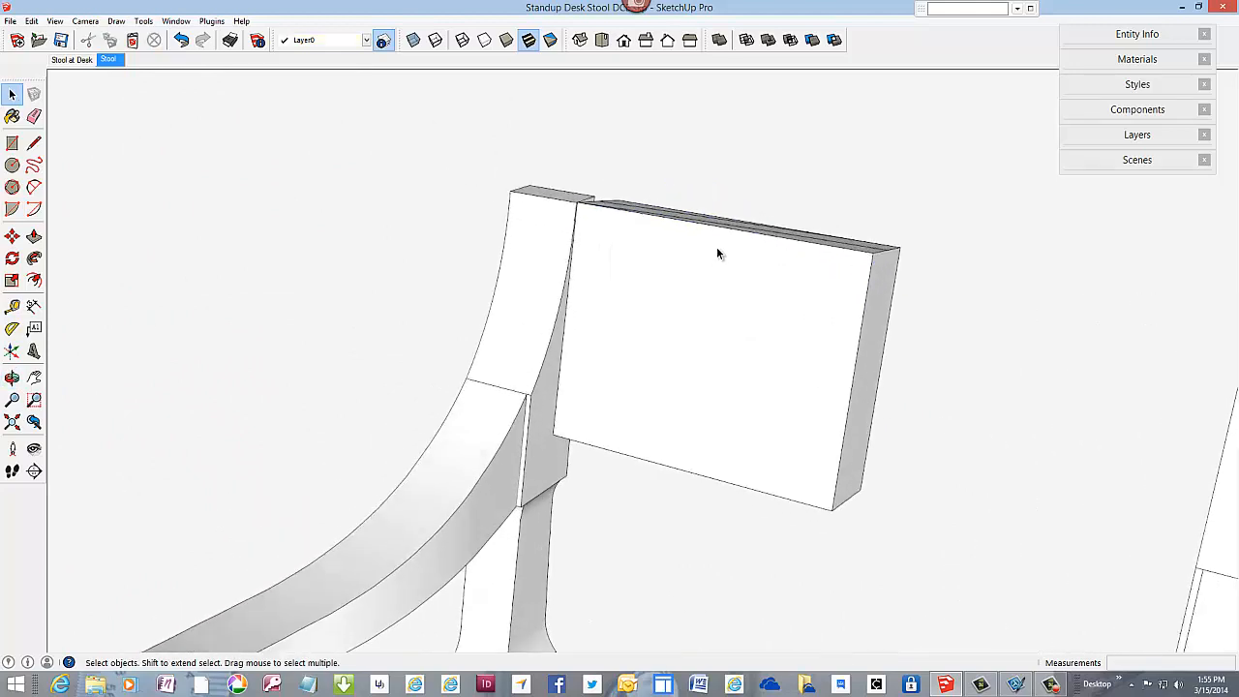
pyautogui.moveTo(654, 276); pyautogui.dragTo(678, 287, button='middle')
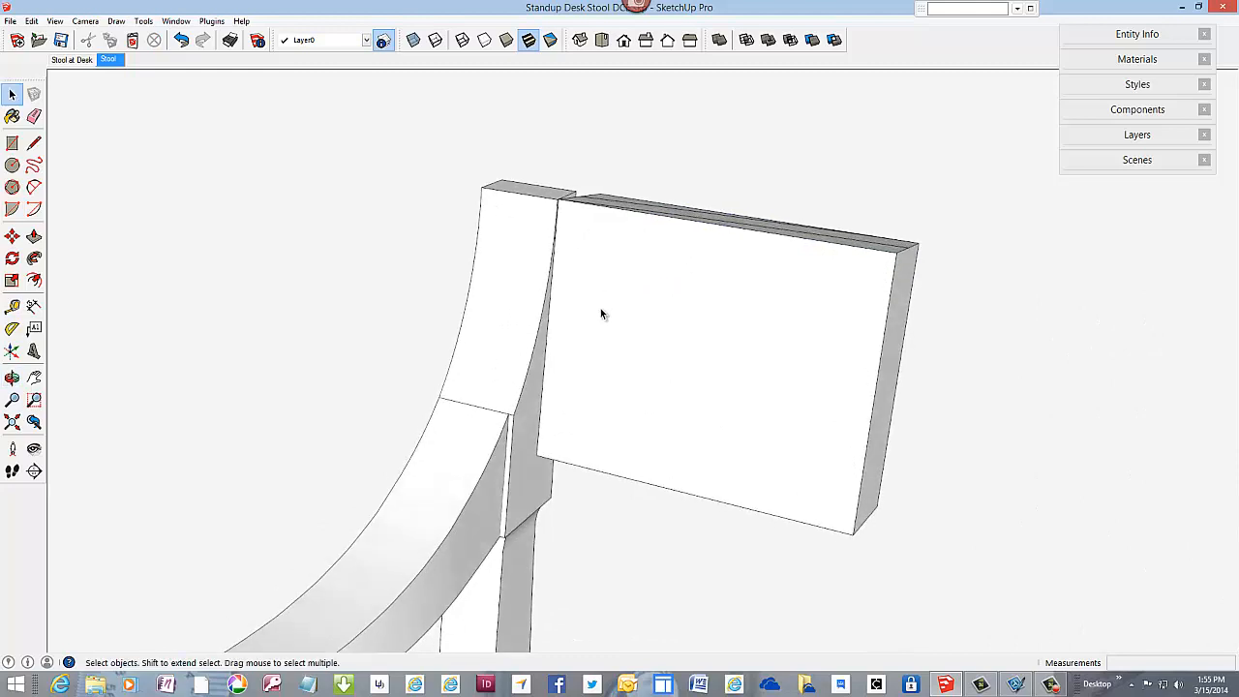
pyautogui.scroll(-2, 498, 473)
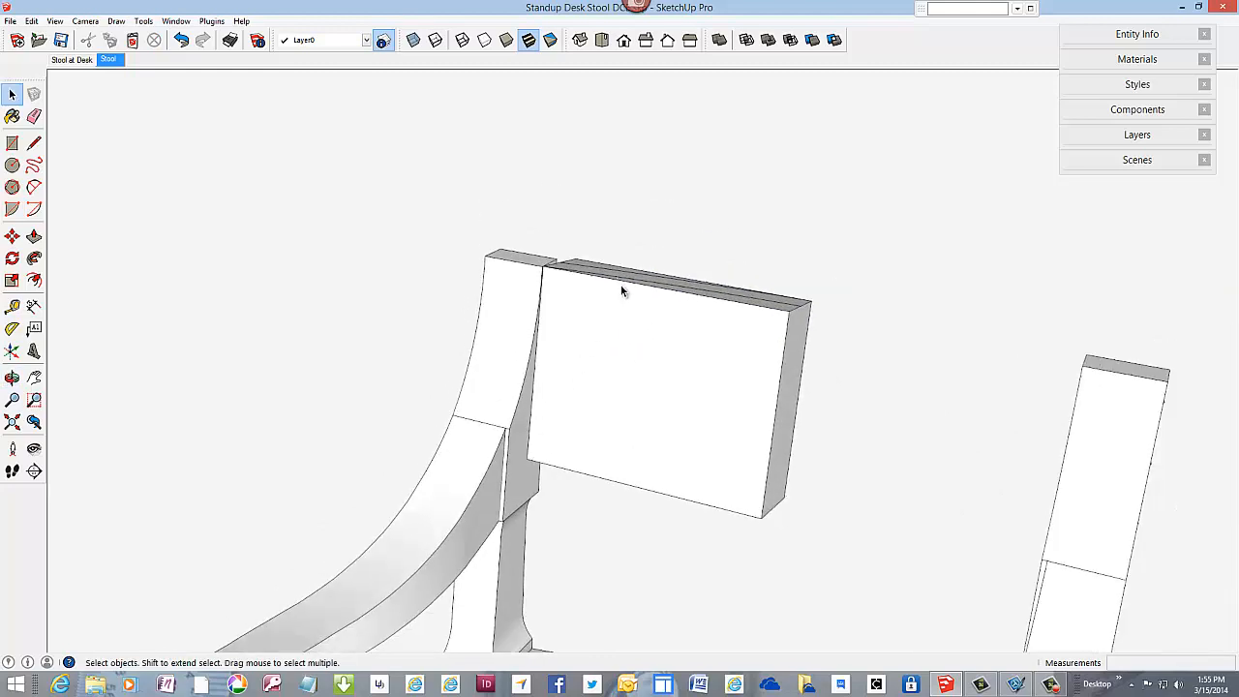
pyautogui.scroll(2, 621, 290)
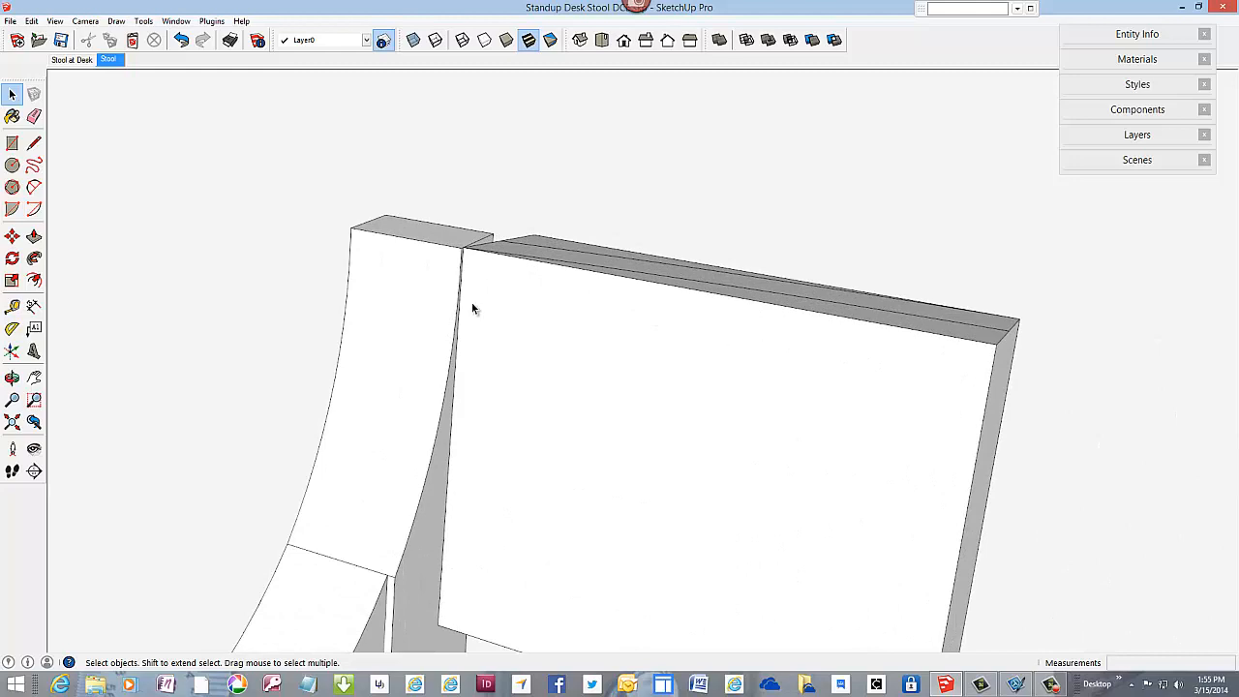
pyautogui.click(34, 143)
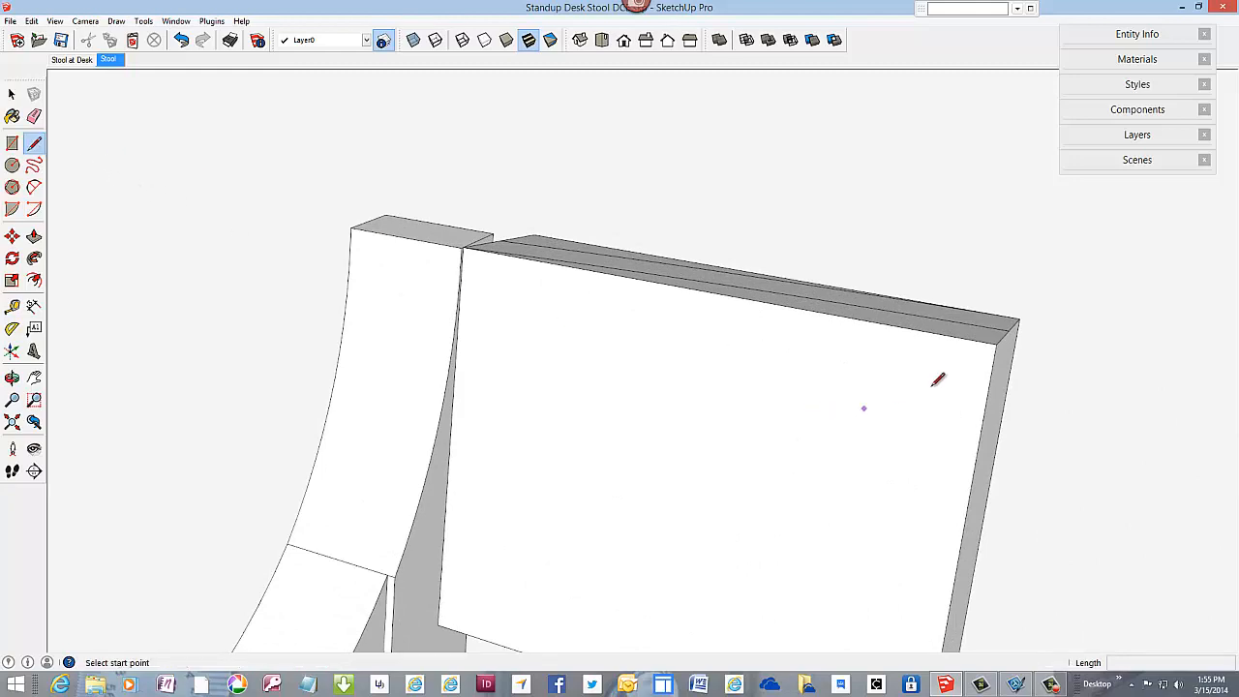
pyautogui.click(990, 381)
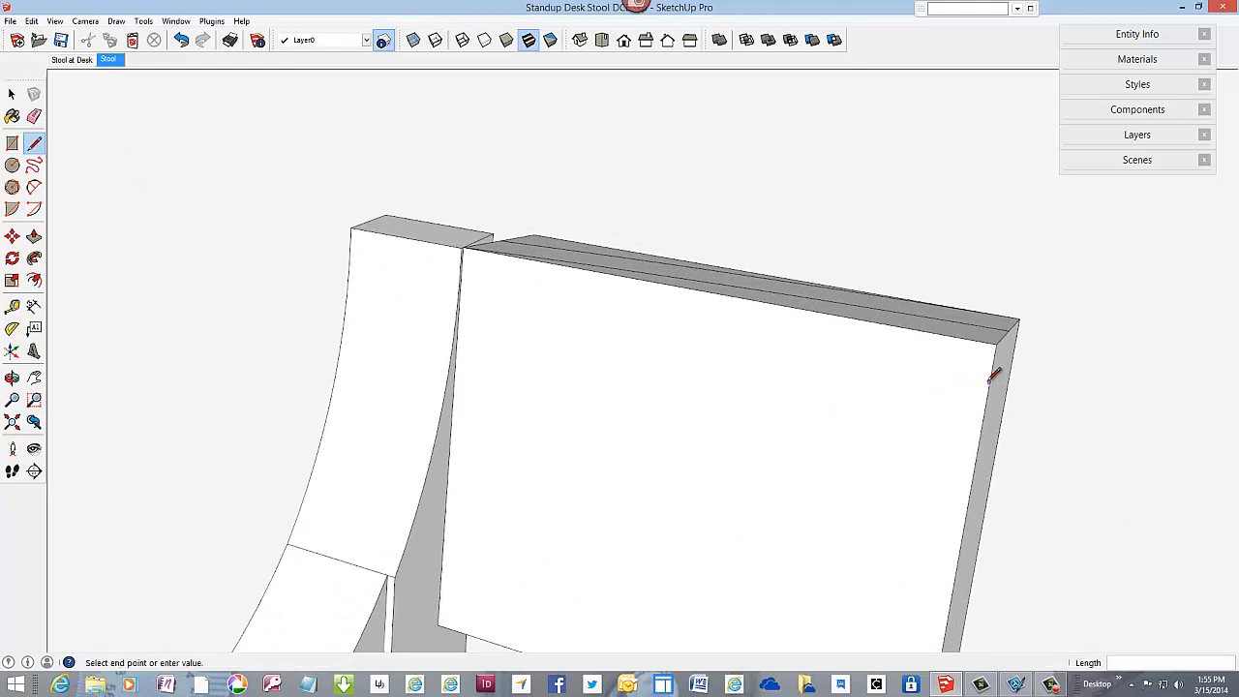
pyautogui.scroll(-2, 857, 441)
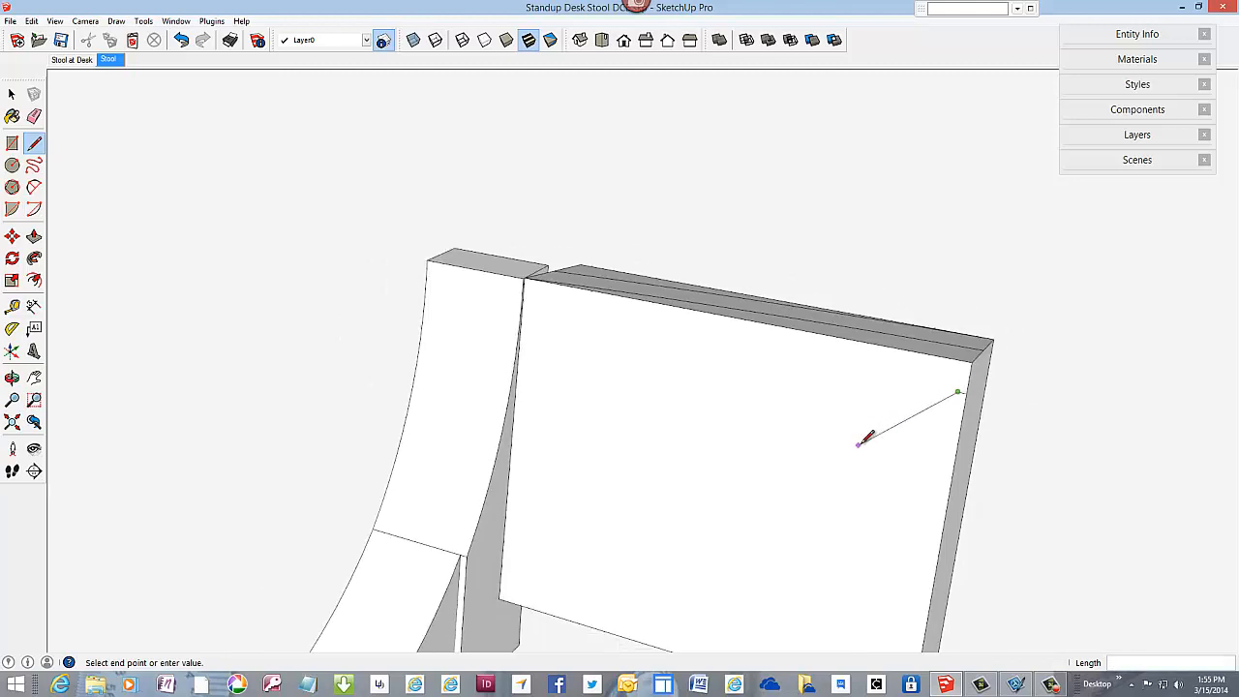
# Step: Draw an arc from the short line's end, tangent to it, to the front face's top post corner, with a bulge of about 1/8"
pyautogui.click(33, 189)
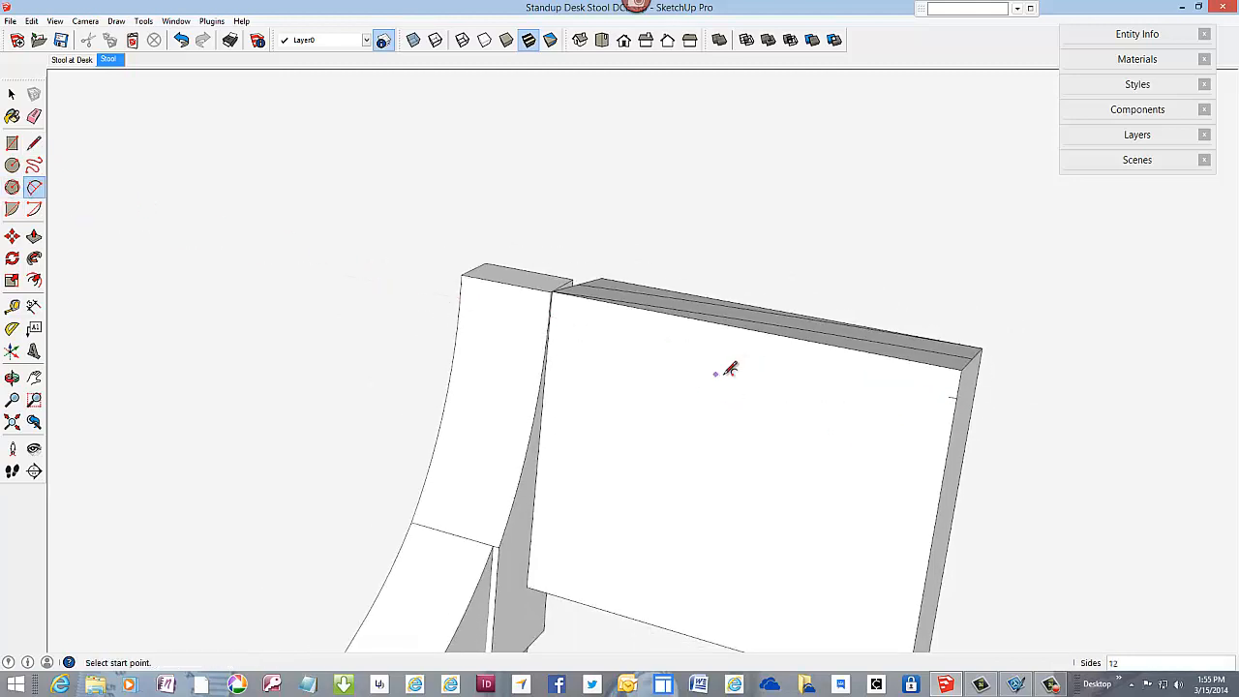
pyautogui.click(949, 397)
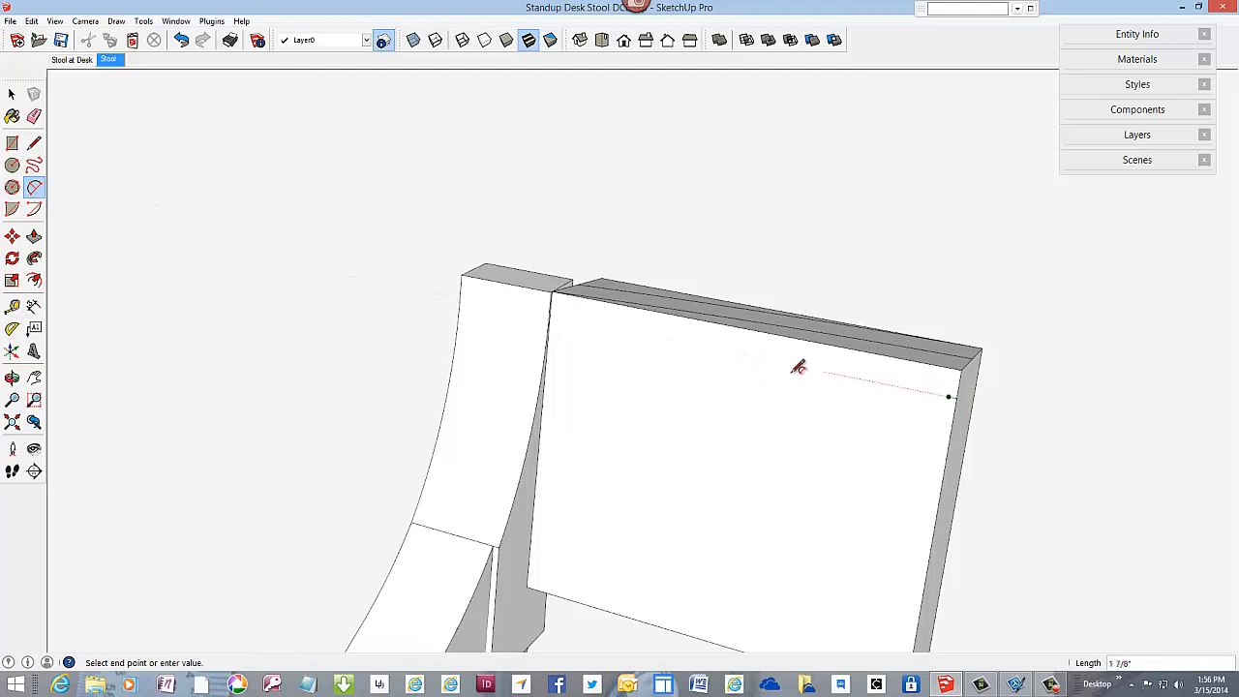
pyautogui.click(553, 290)
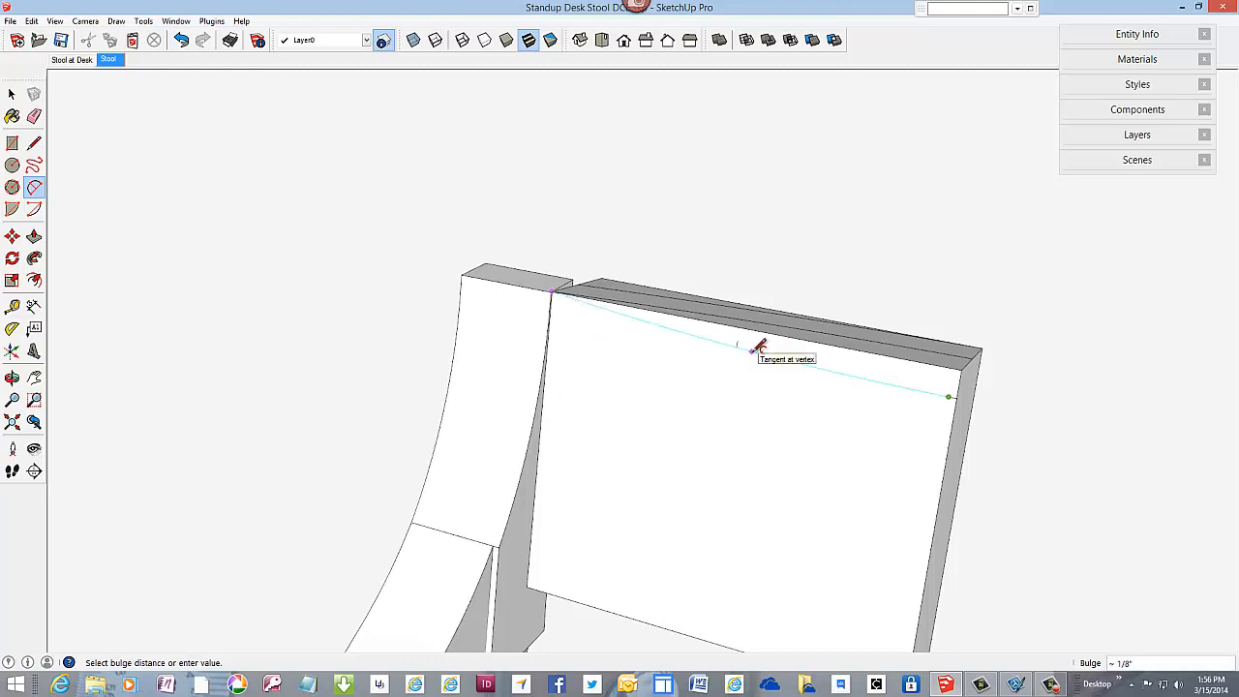
pyautogui.click(758, 348)
pyautogui.scroll(3, 821, 351)
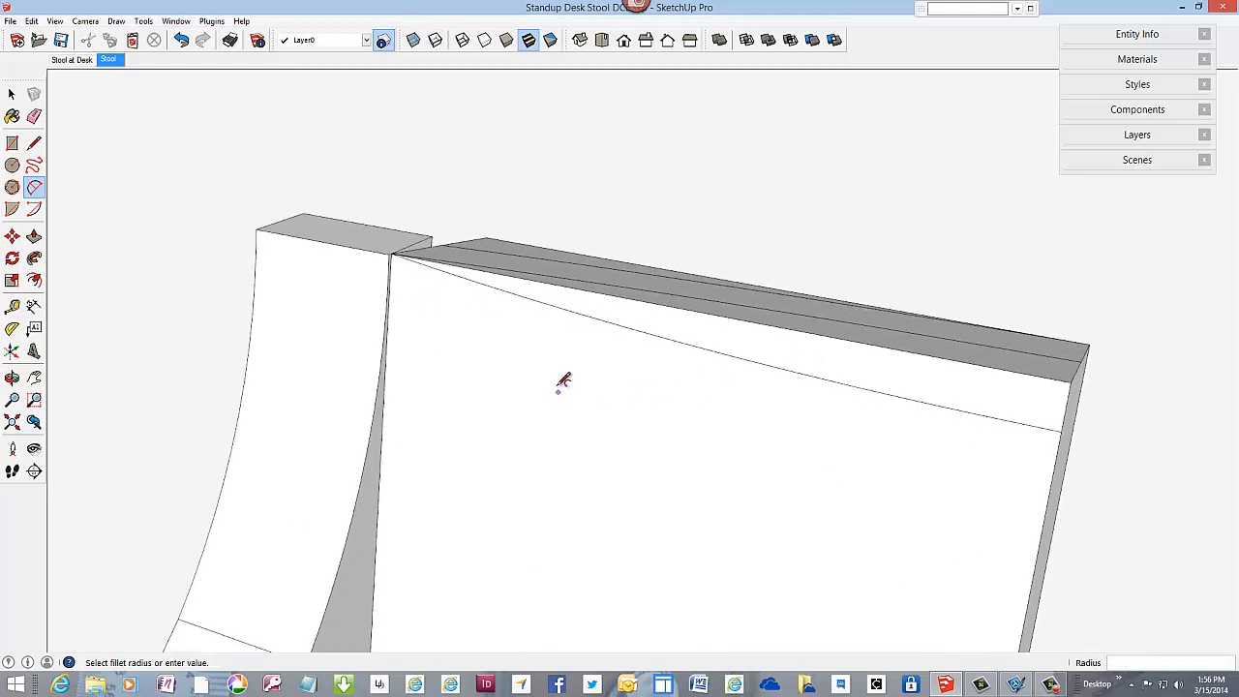
pyautogui.scroll(-5, 548, 323)
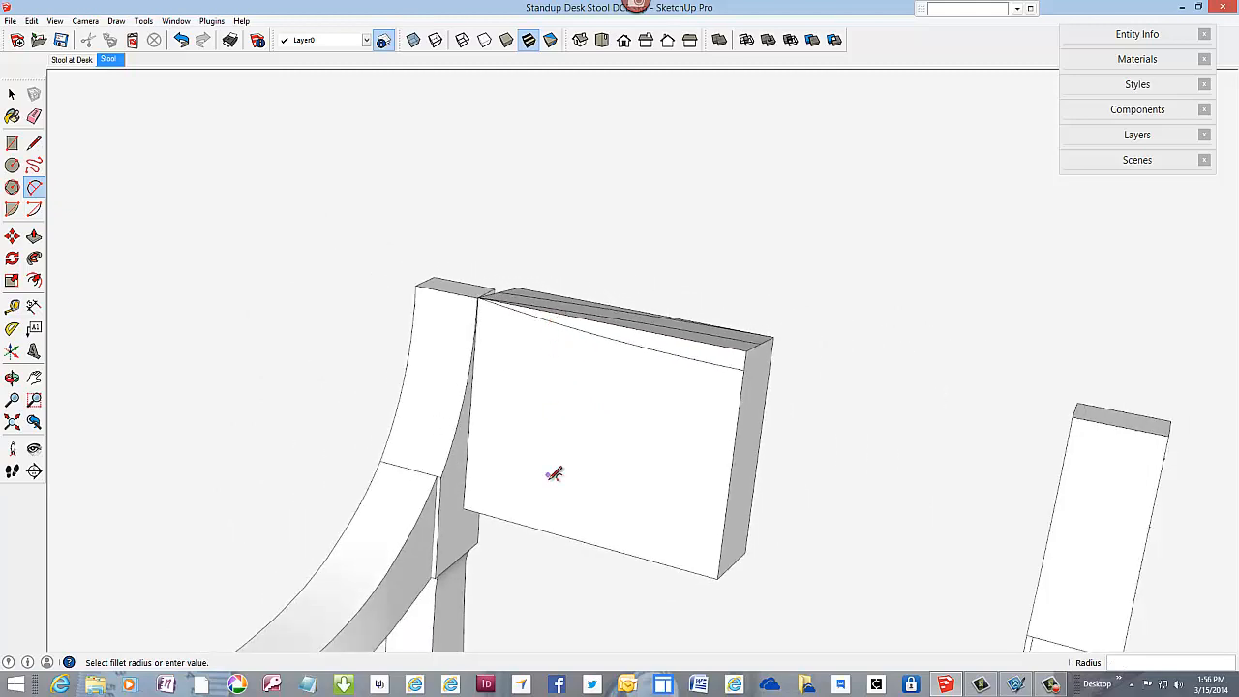
pyautogui.moveTo(553, 461); pyautogui.dragTo(659, 410, button='middle')
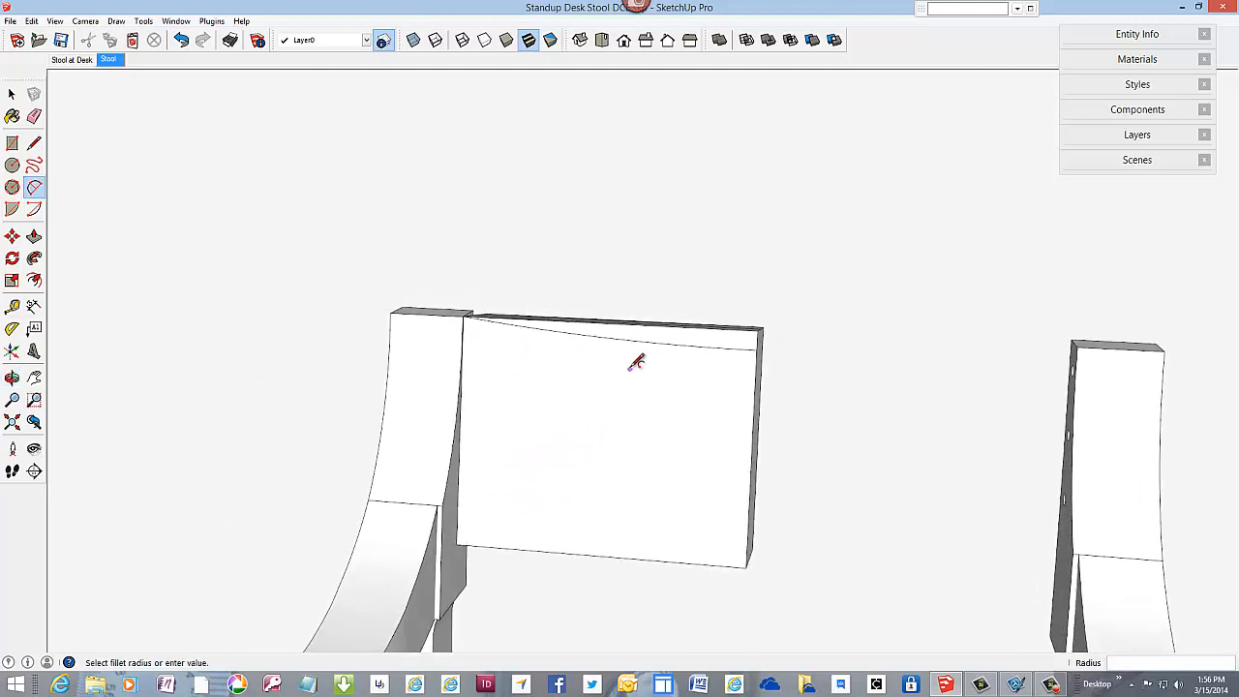
pyautogui.scroll(-2, 630, 387)
pyautogui.scroll(3, 614, 474)
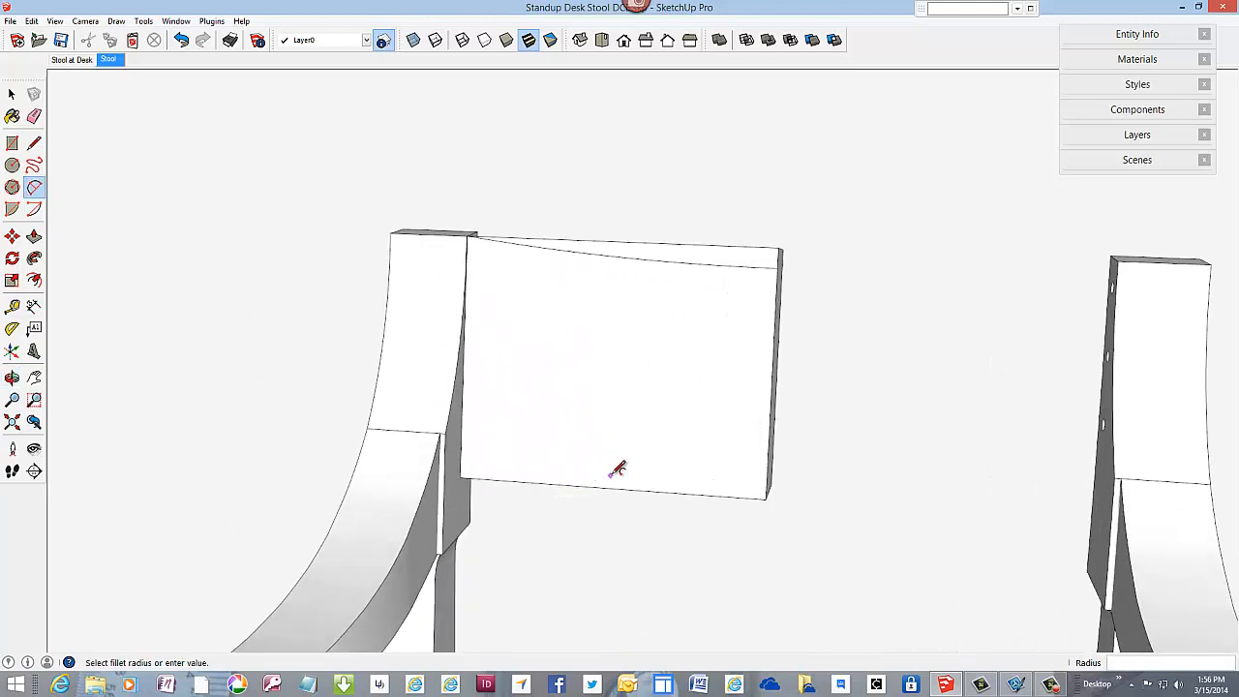
# Step: Draw an arc from the front face's bottom centreline corner to a point on the face above the bottom post corner, with a 5/16" bulge
pyautogui.scroll(2, 616, 469)
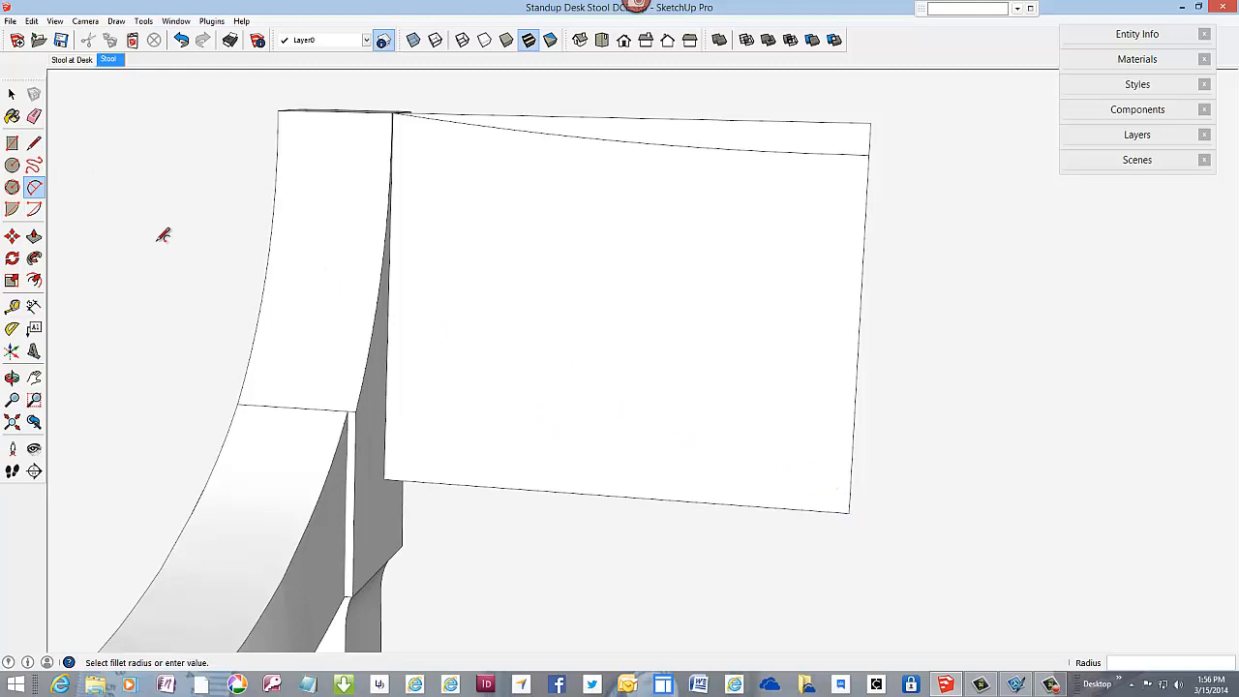
pyautogui.click(849, 511)
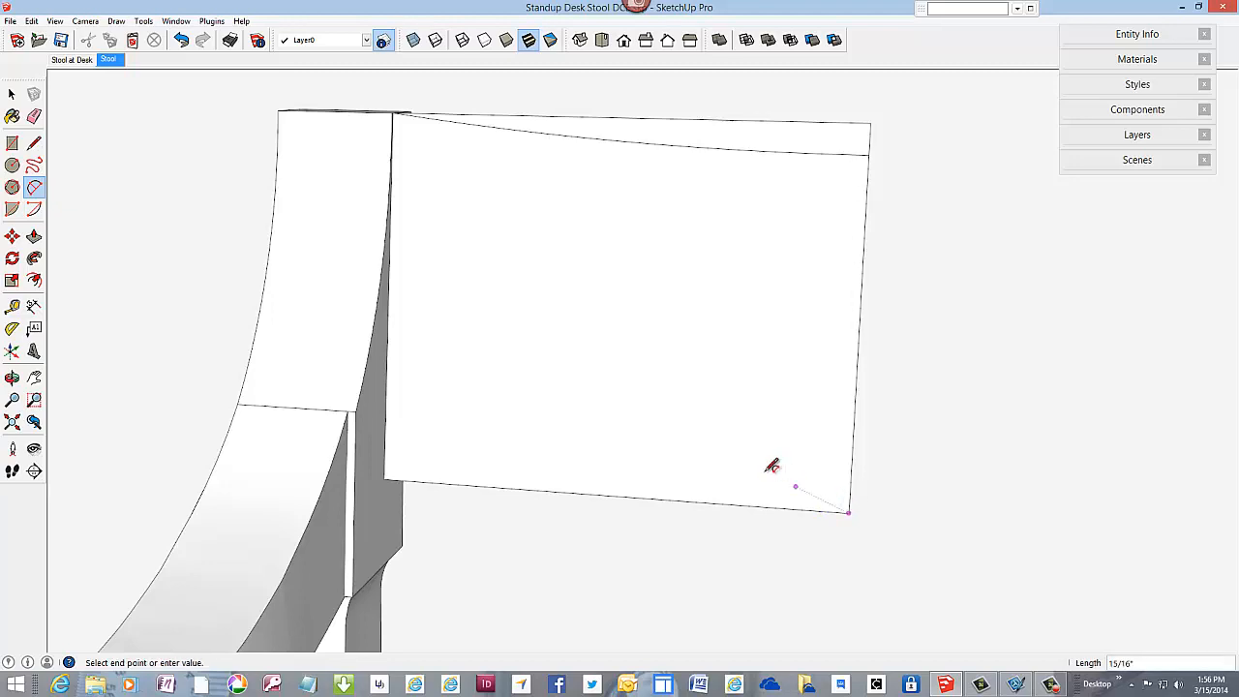
pyautogui.click(472, 406)
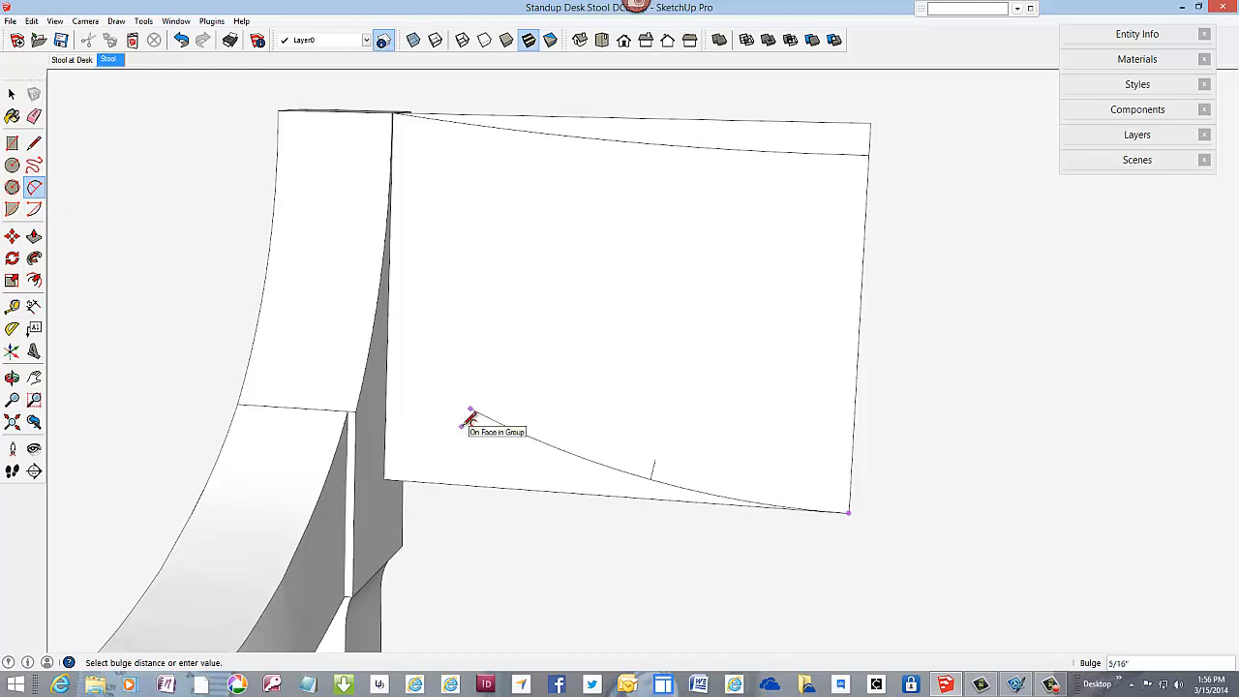
pyautogui.click(471, 418)
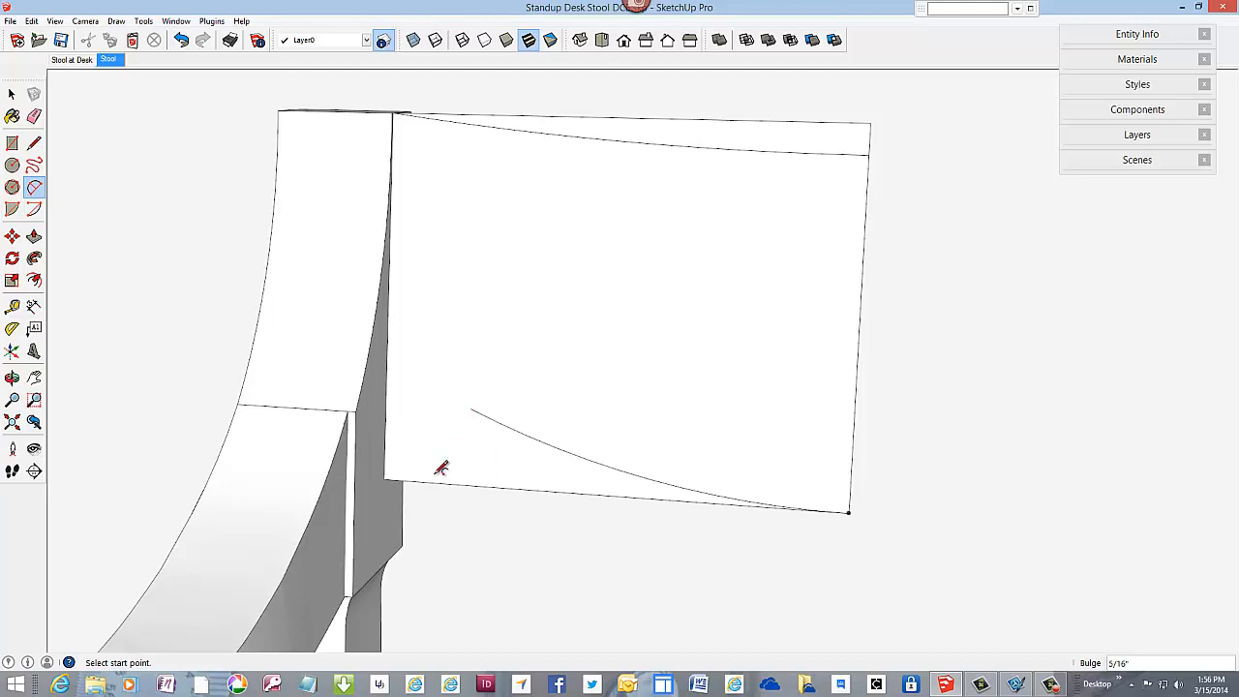
# Step: Draw a tangent arc from the front face's bottom post corner to the upper end of the lower arc, with a bulge of about 17/32"
pyautogui.click(385, 478)
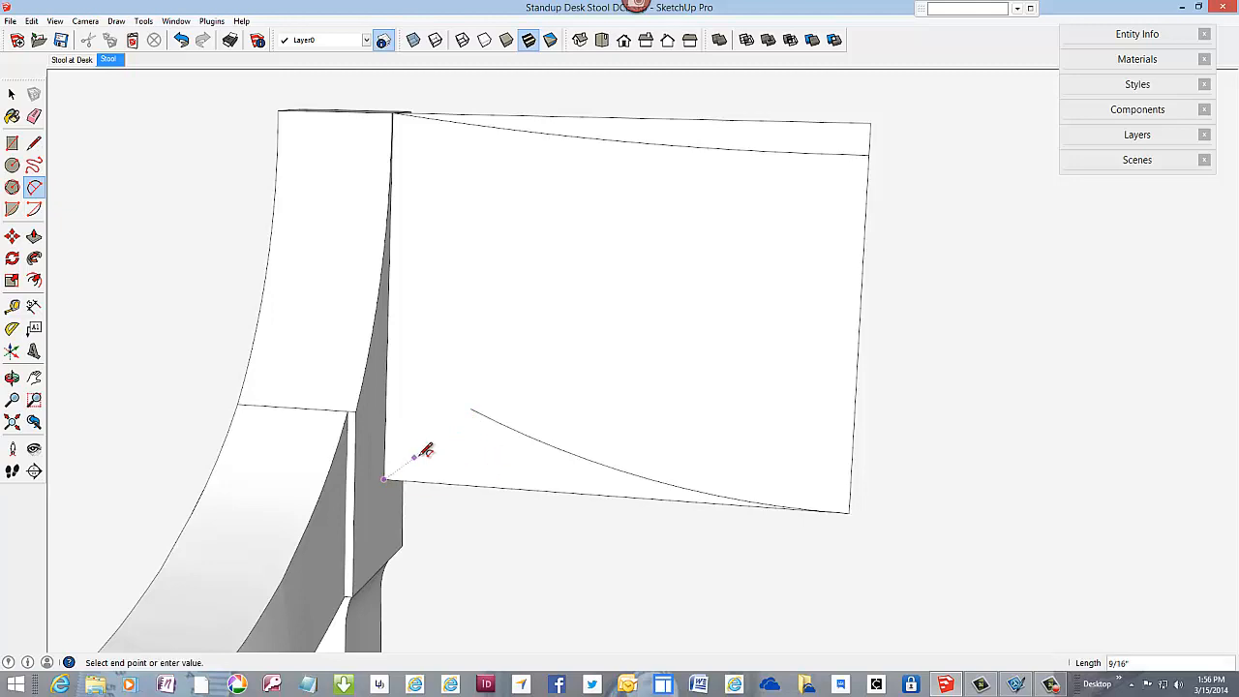
pyautogui.click(481, 413)
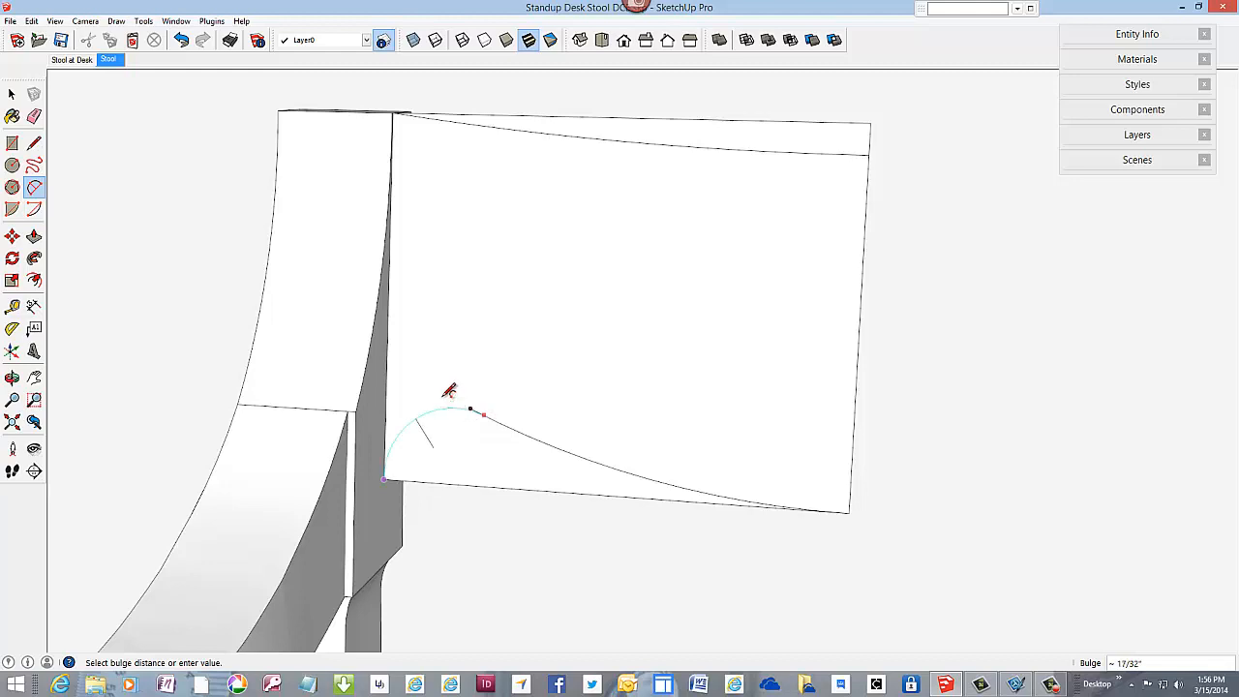
pyautogui.click(451, 392)
pyautogui.scroll(-1, 542, 382)
pyautogui.scroll(4, 489, 417)
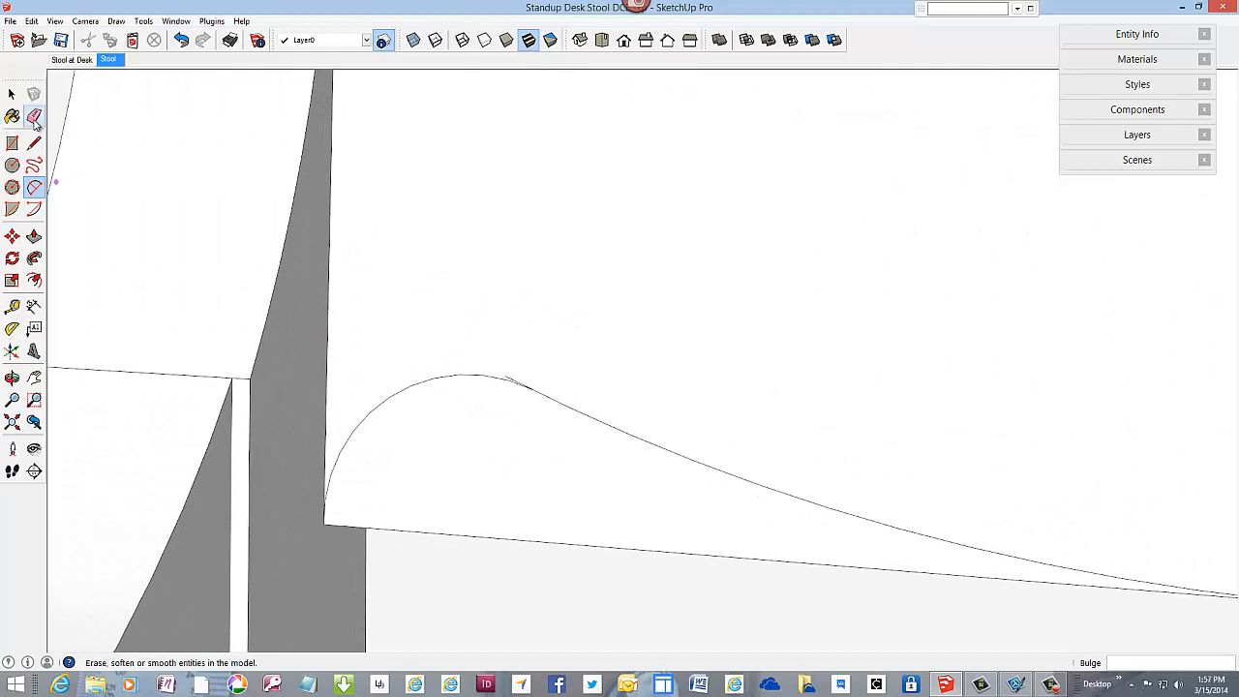
# Step: Erase the leftover stub of the long lower arc where it extends past the tangent arc
pyautogui.click(34, 116)
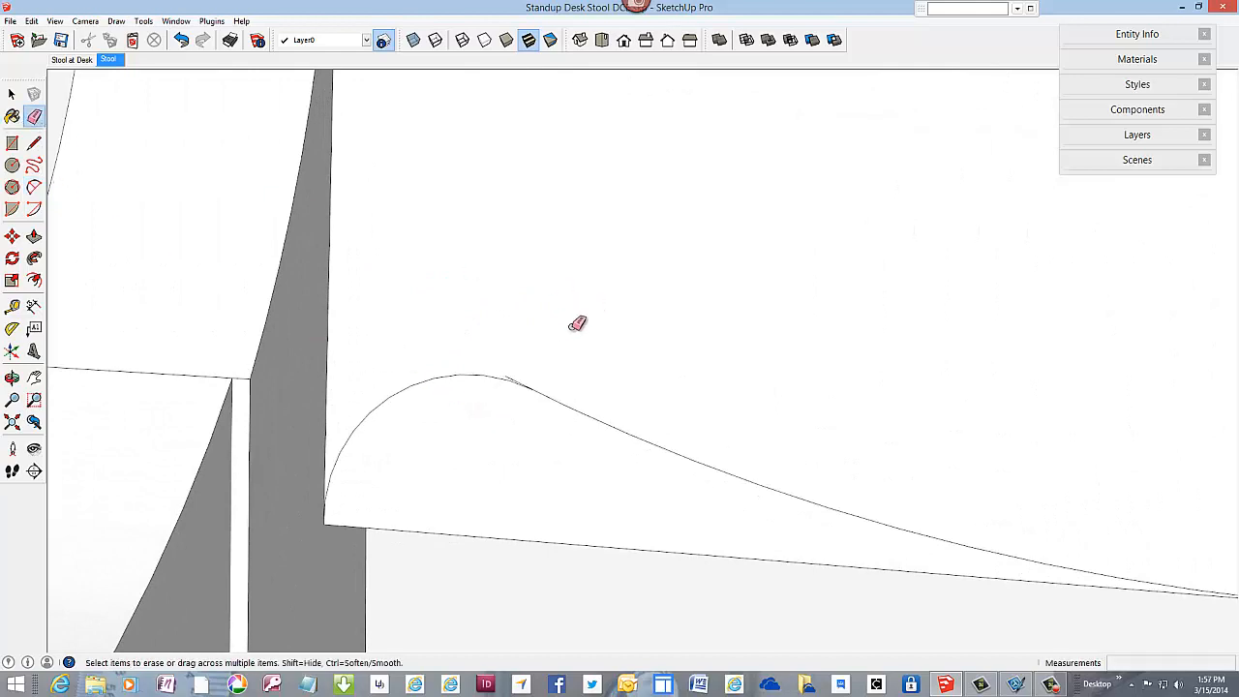
pyautogui.click(512, 378)
pyautogui.scroll(-2, 594, 339)
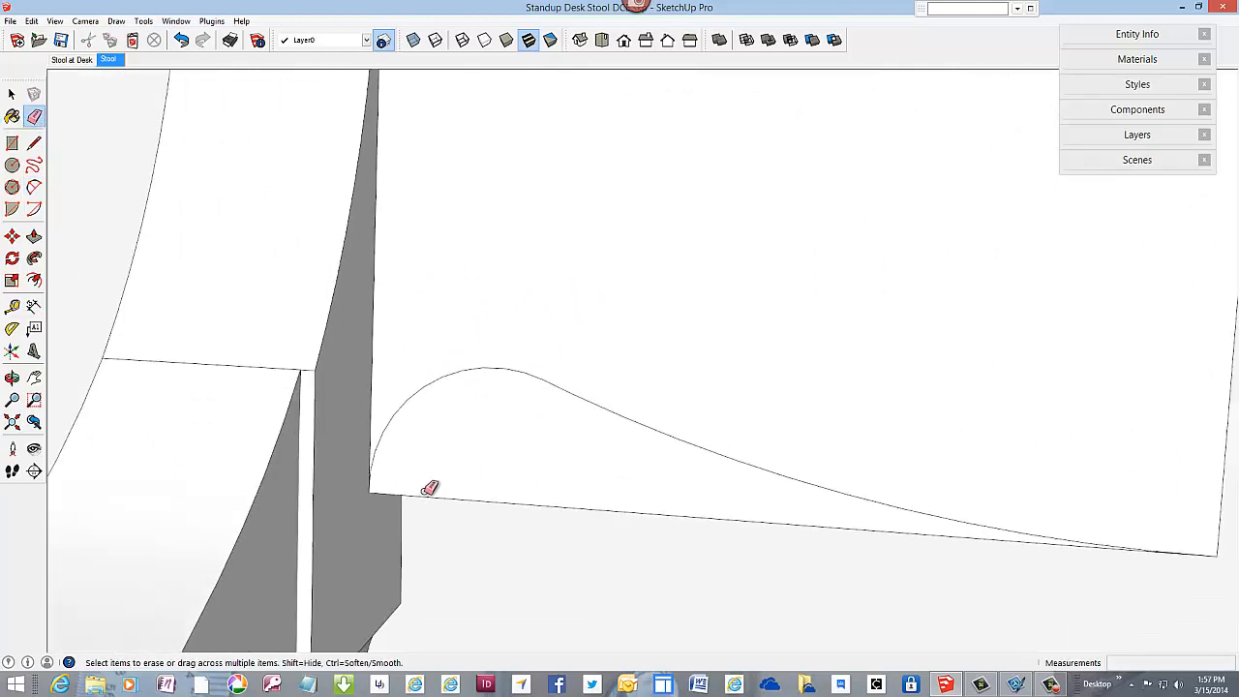
pyautogui.scroll(1, 381, 475)
pyautogui.scroll(3, 385, 471)
pyautogui.scroll(-3, 392, 469)
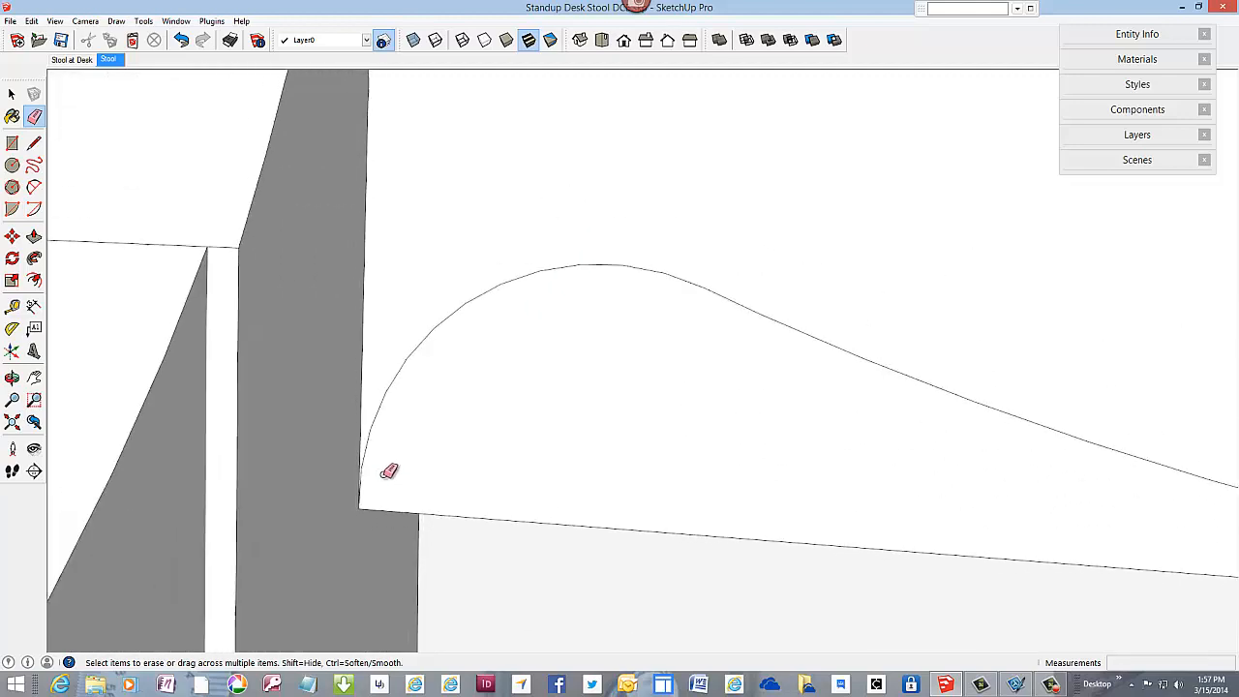
# Step: Close the front profile by drawing lines between the upper and lower curves at the post end and the centreline end
pyautogui.scroll(-3, 396, 468)
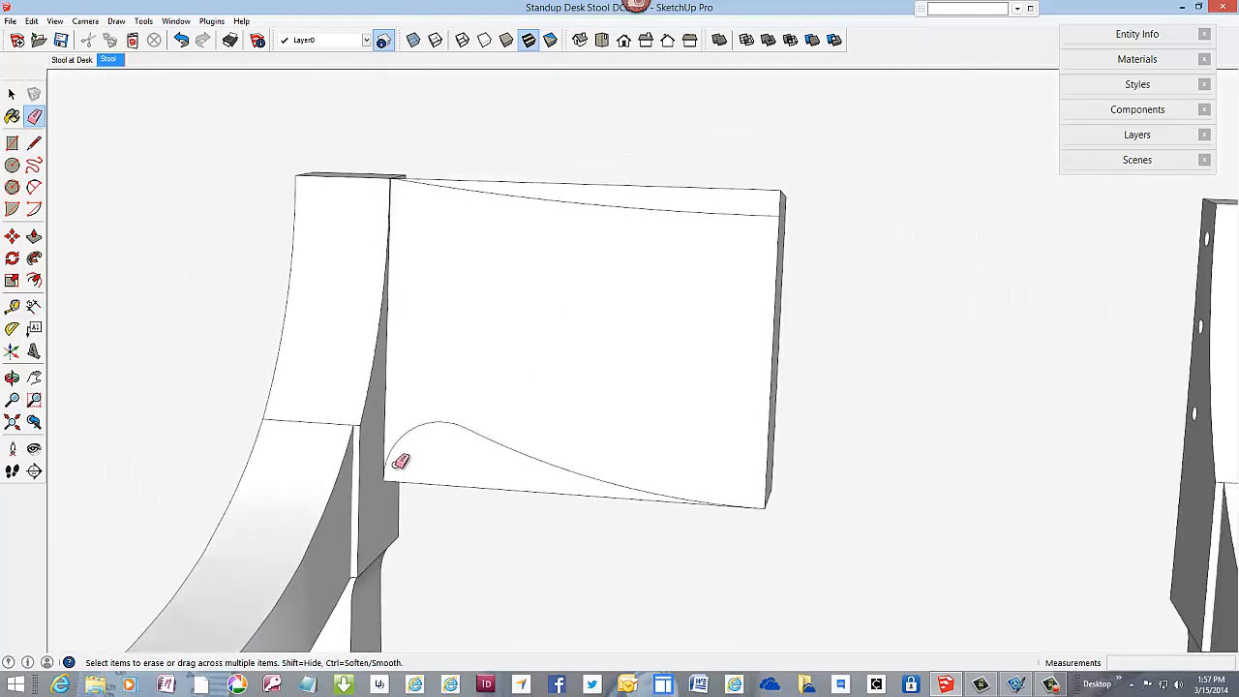
pyautogui.click(34, 143)
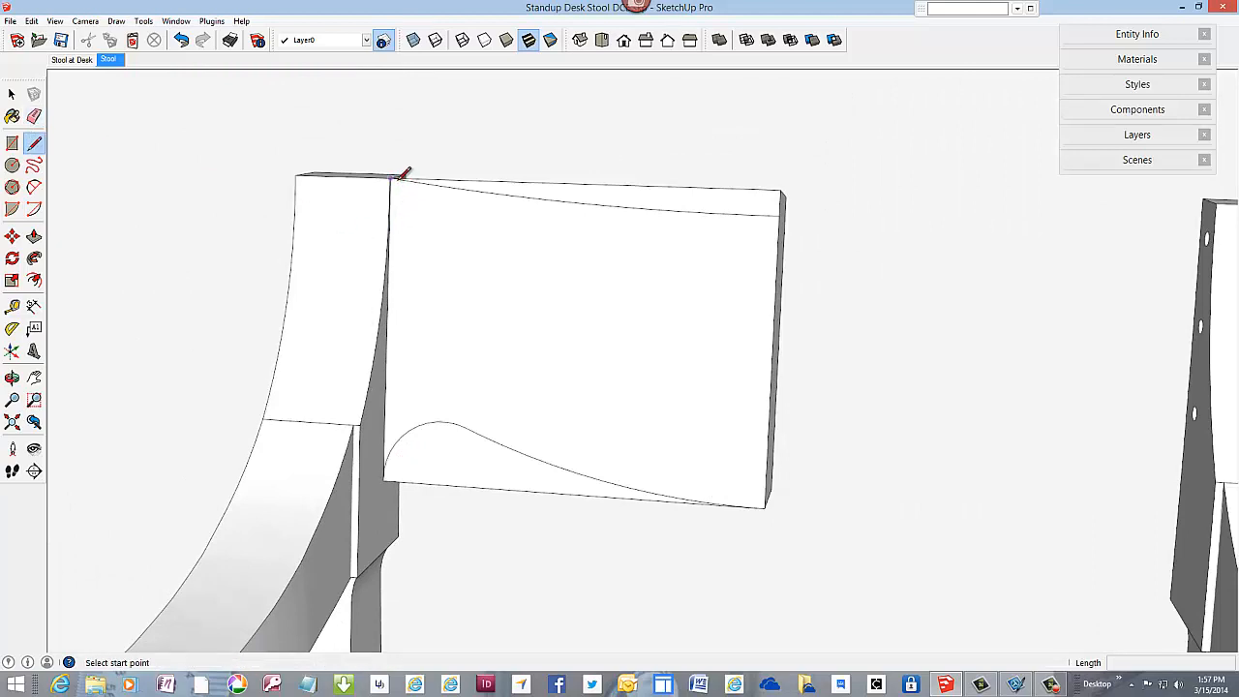
pyautogui.click(392, 178)
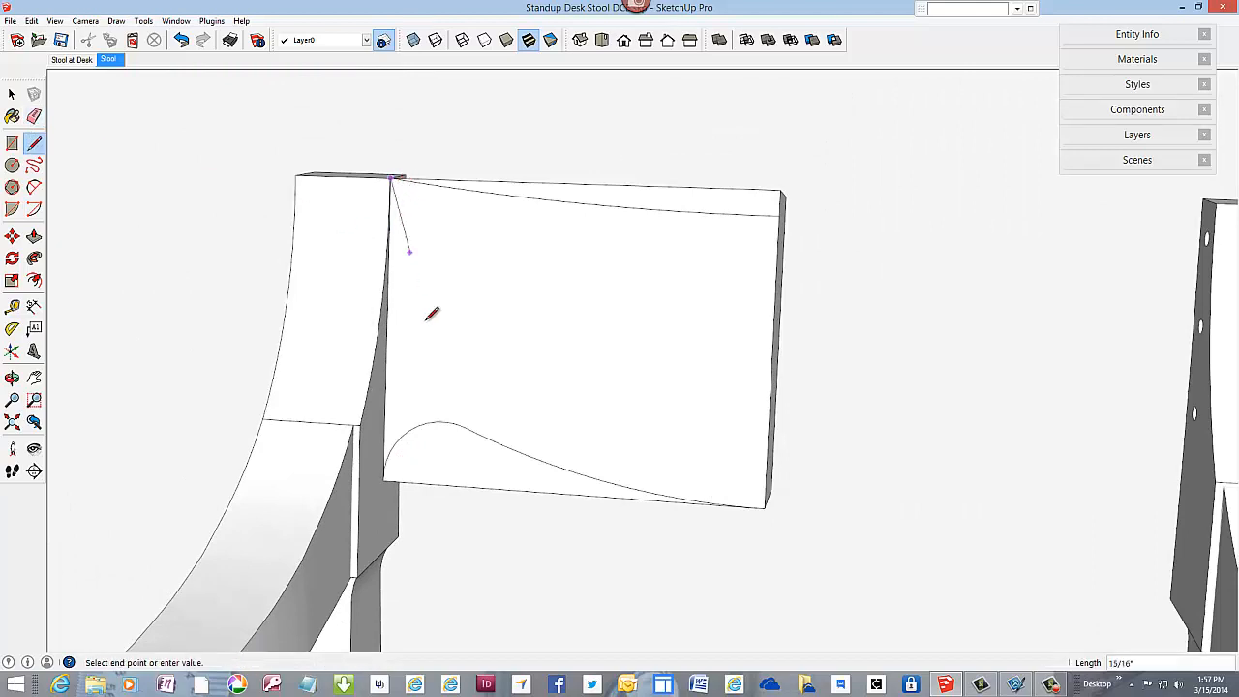
pyautogui.click(385, 479)
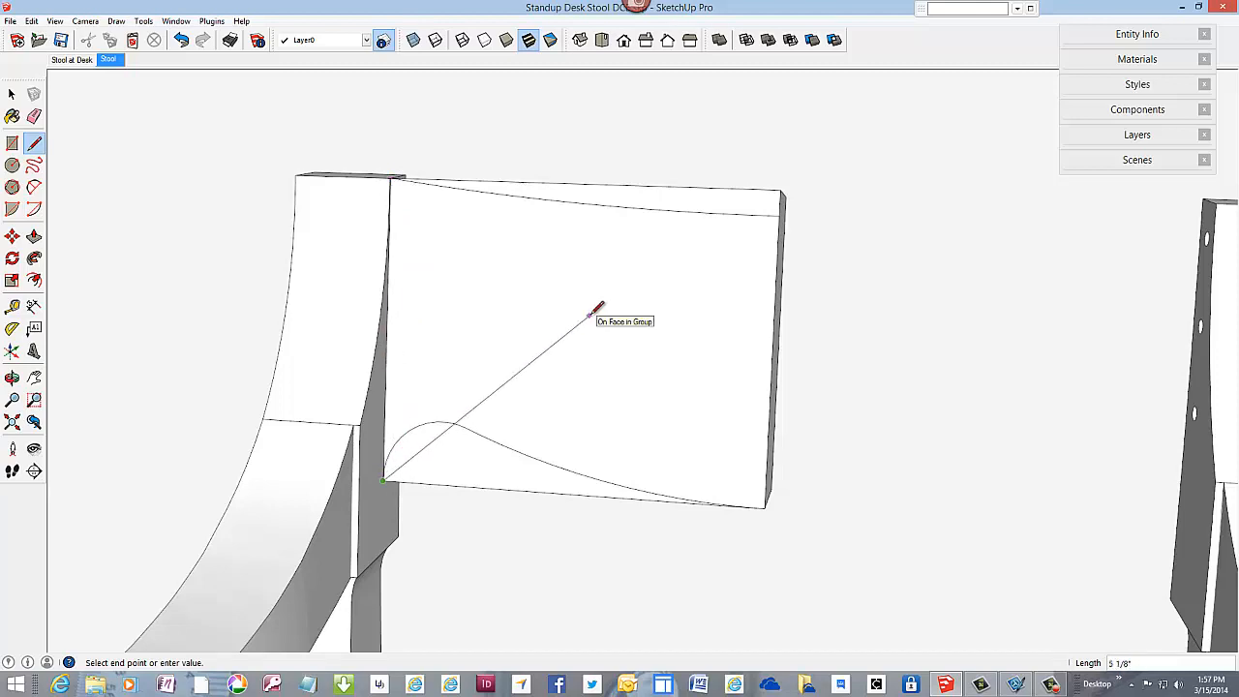
pyautogui.press('Escape')
pyautogui.click(781, 213)
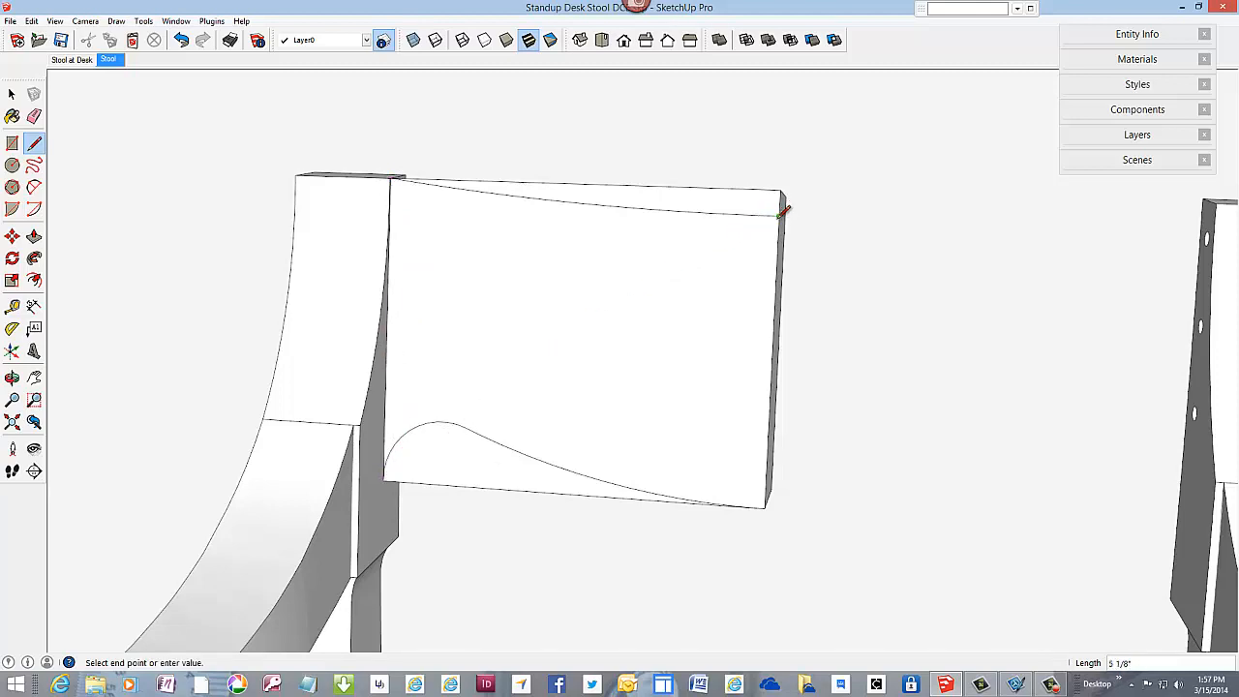
pyautogui.click(764, 505)
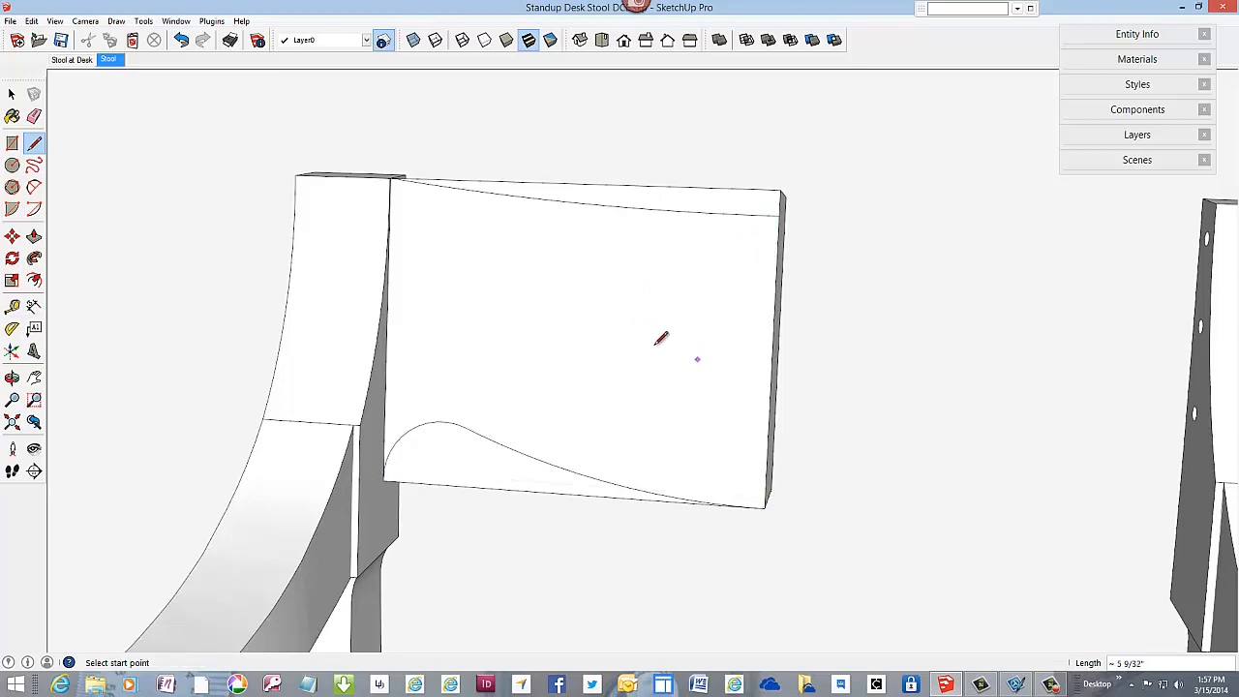
# Step: Make a group from the curved front profile face and its bounding edges
pyautogui.press('space')
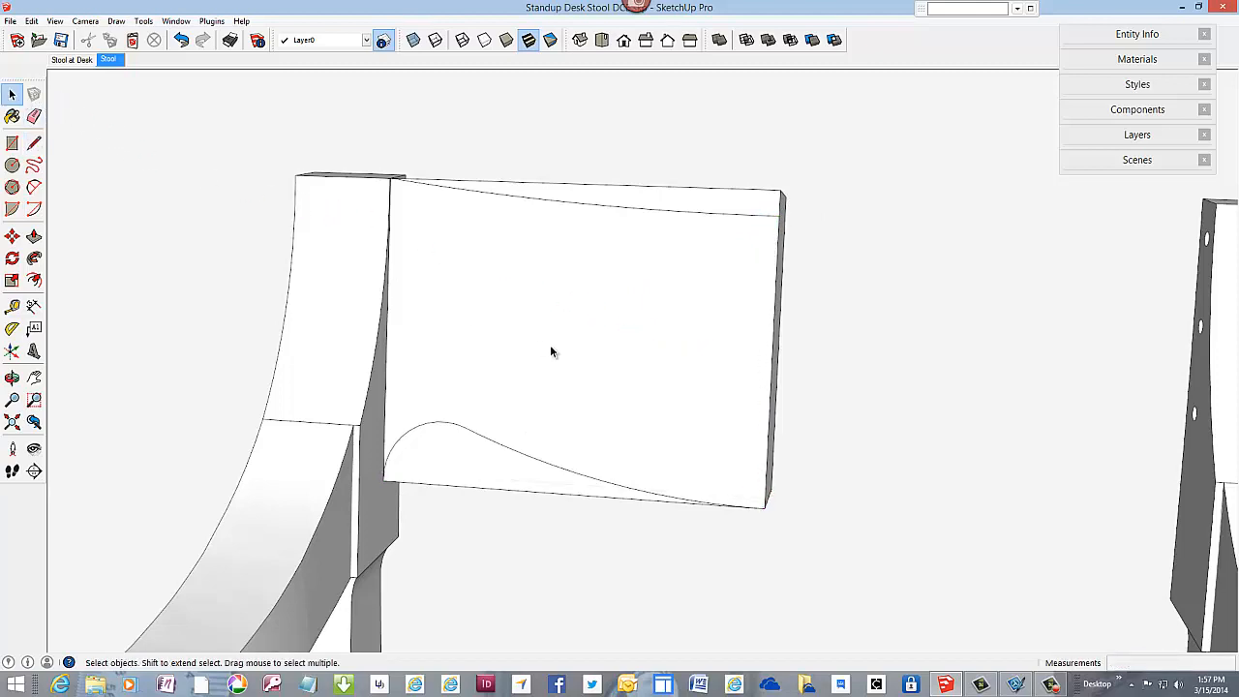
pyautogui.click(600, 354)
pyautogui.doubleClick(600, 357)
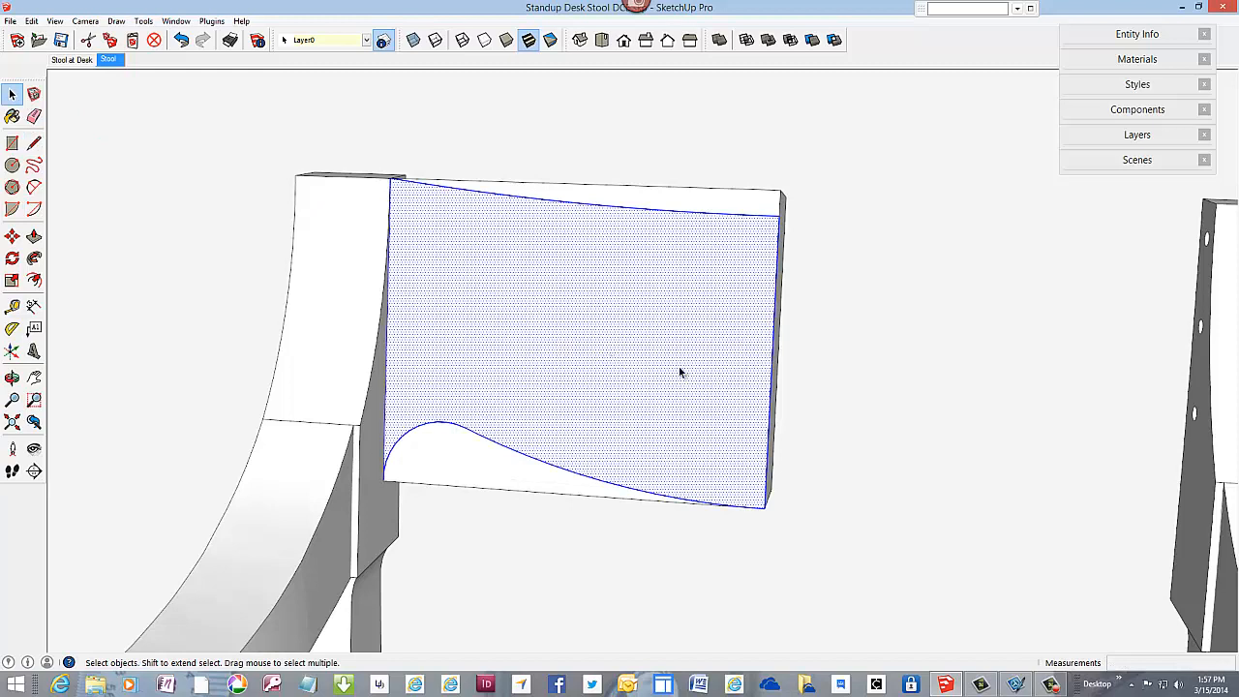
pyautogui.moveTo(680, 365); pyautogui.dragTo(471, 390, button='middle')
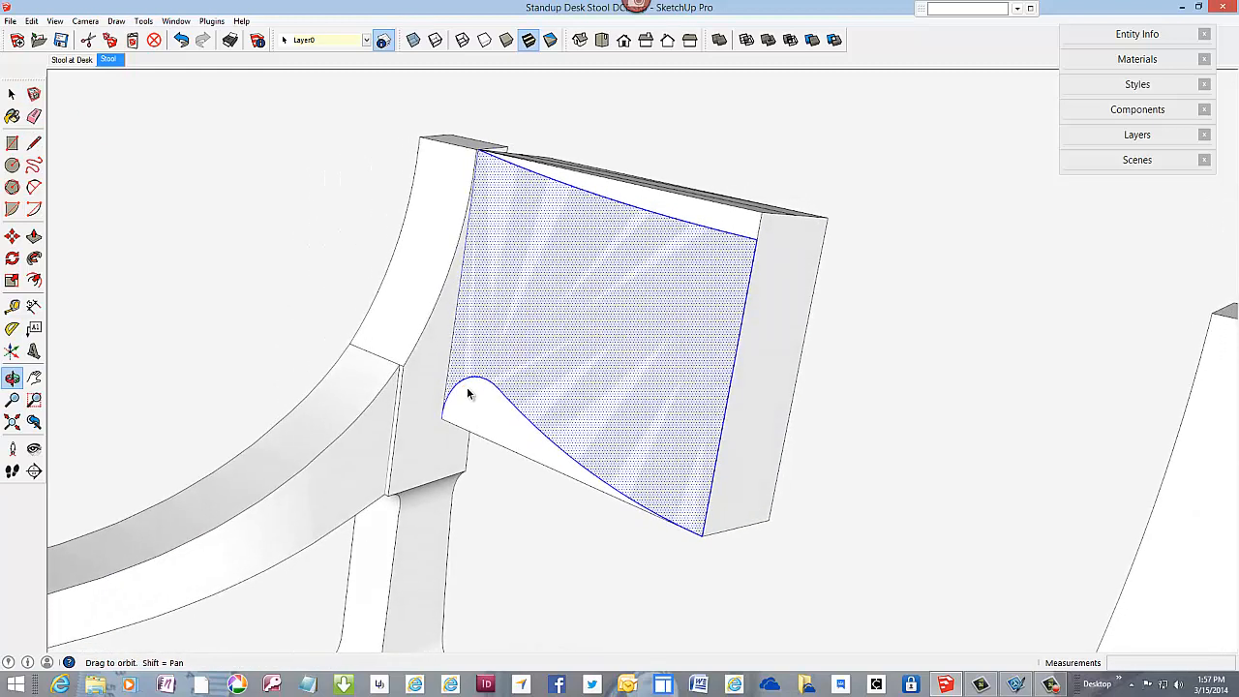
pyautogui.rightClick(584, 341)
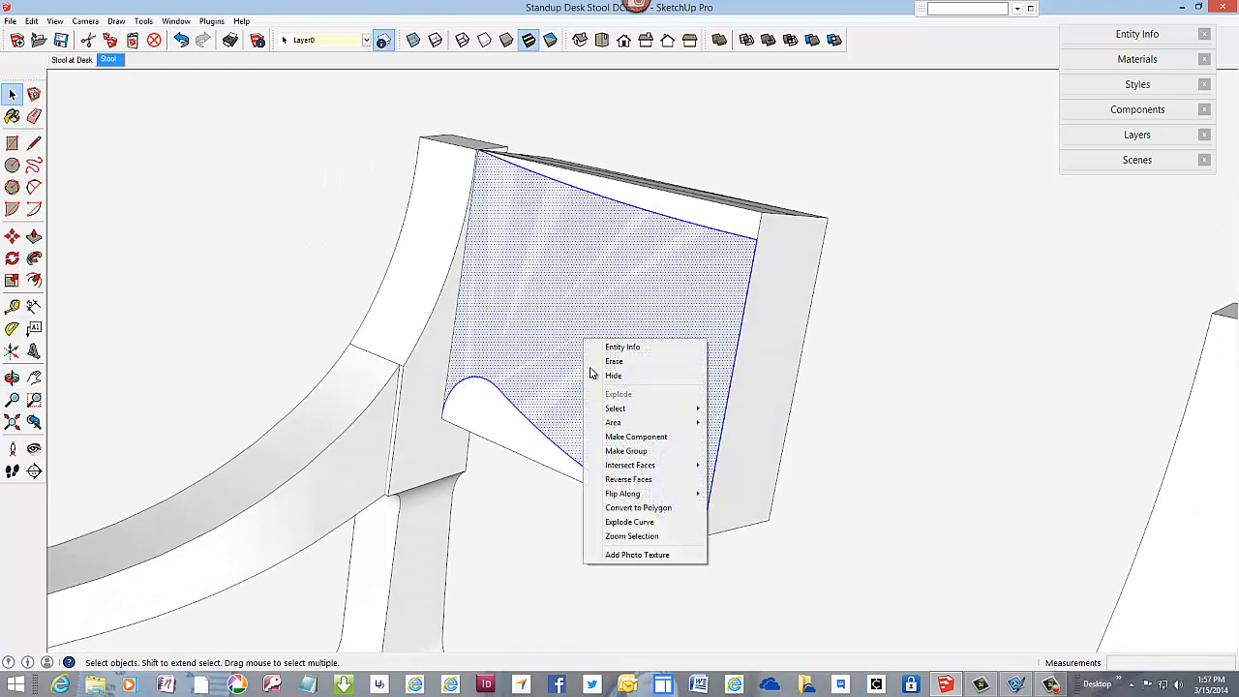
pyautogui.click(623, 451)
pyautogui.scroll(-5, 634, 463)
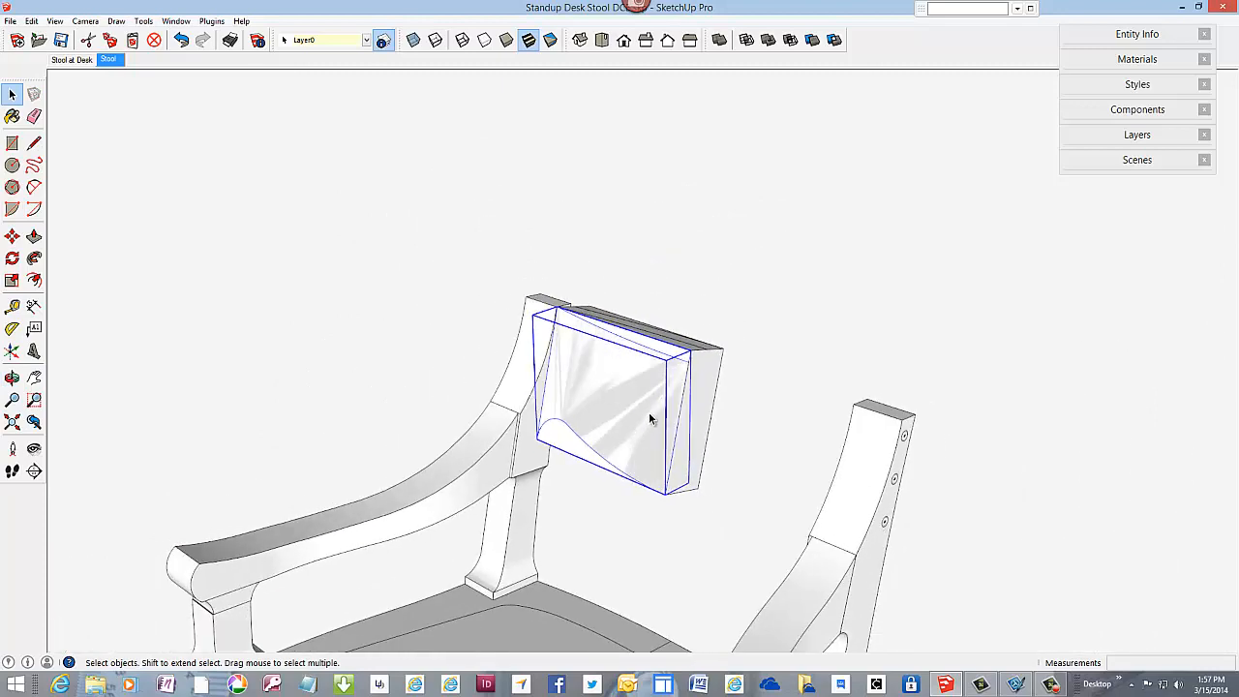
# Step: Delete the original half-width block, keeping the curved top strip and front profile groups
pyautogui.moveTo(649, 411); pyautogui.dragTo(595, 424, button='middle')
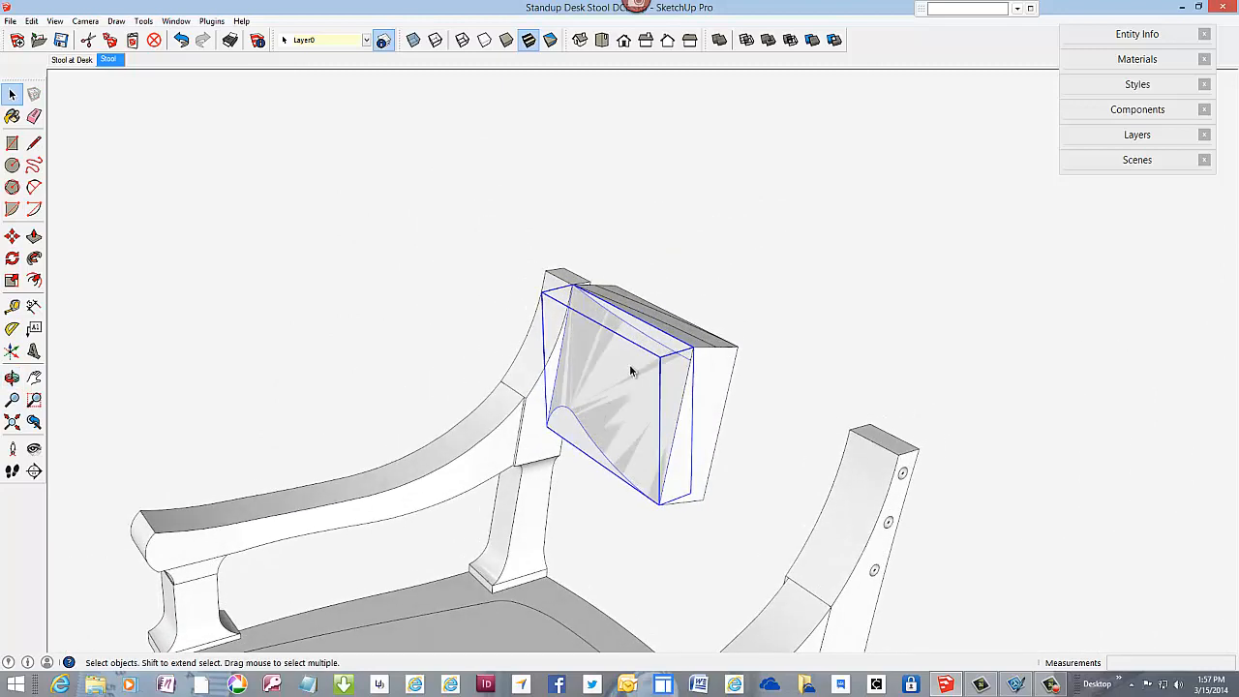
pyautogui.scroll(3, 629, 371)
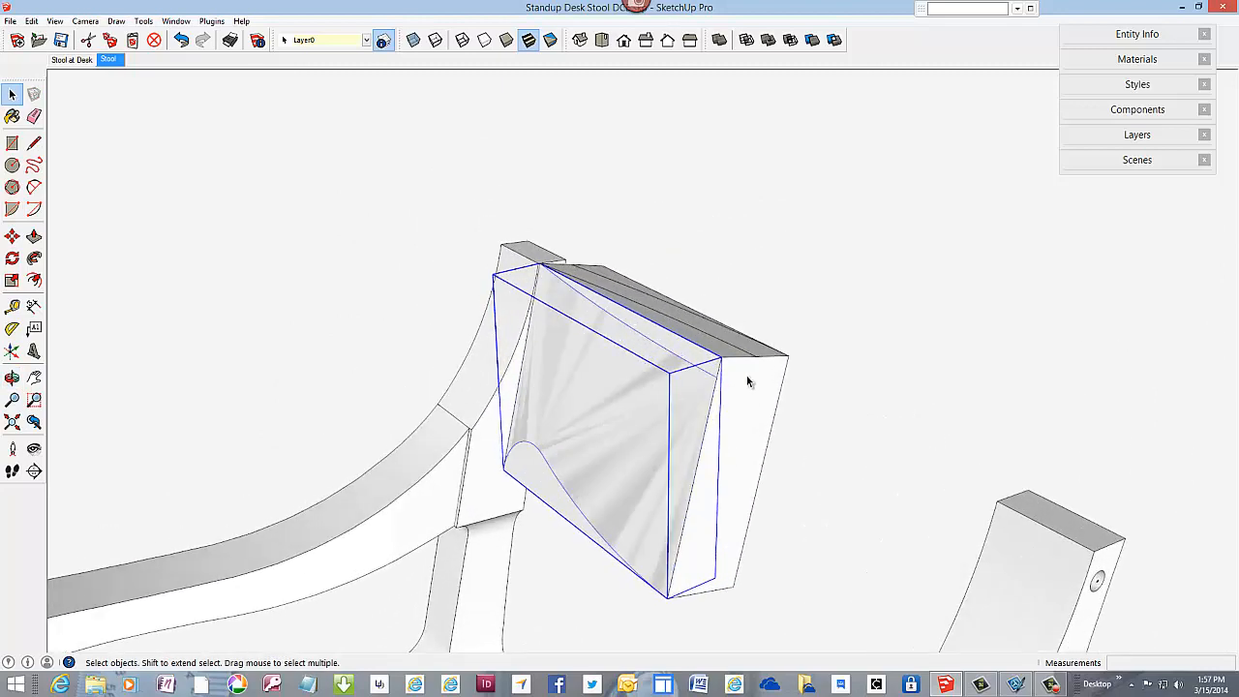
pyautogui.click(739, 363)
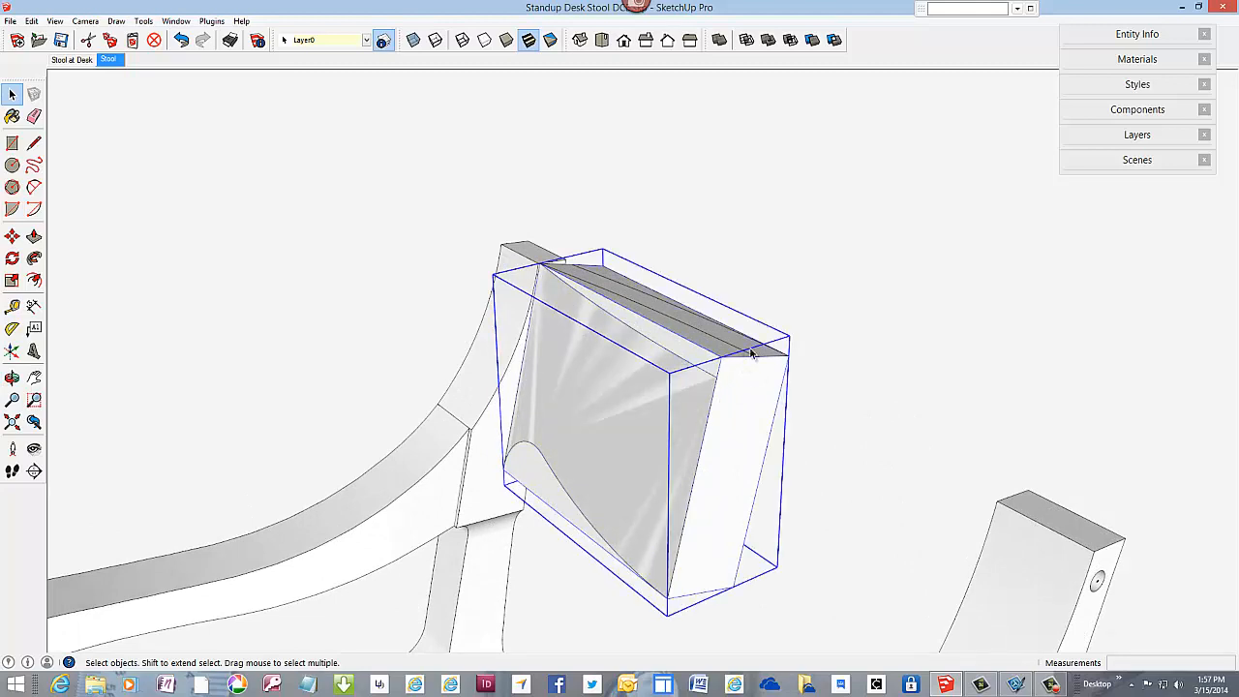
pyautogui.click(776, 358)
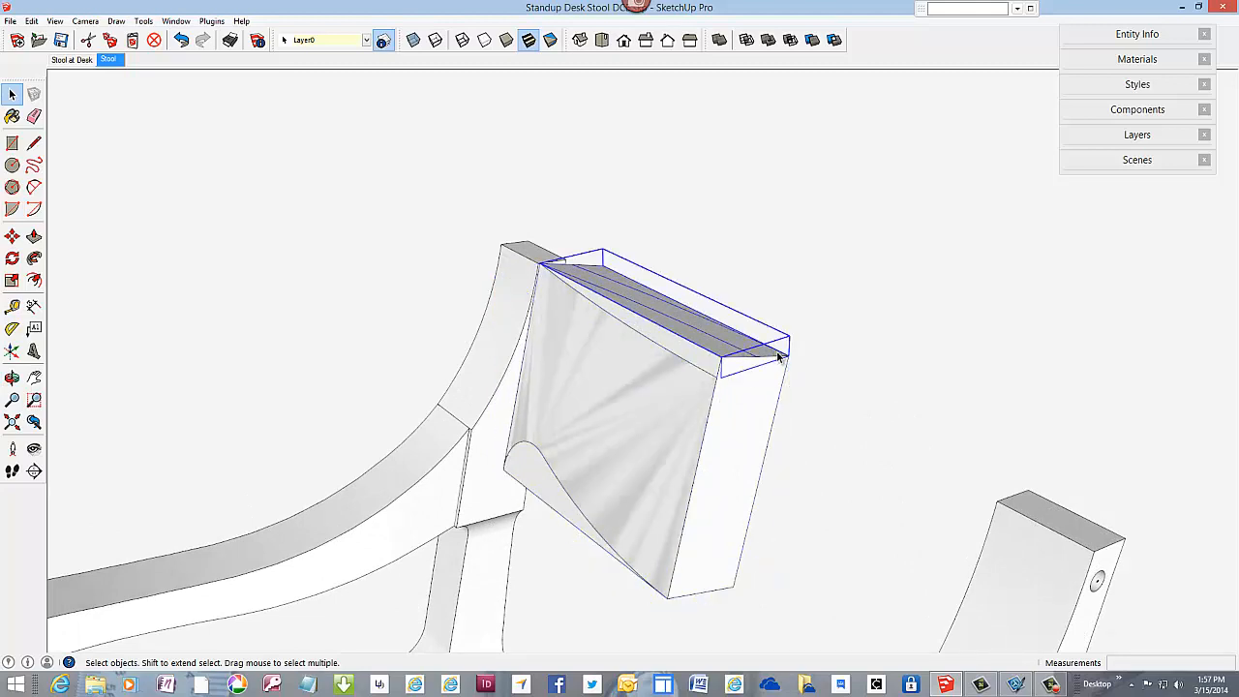
pyautogui.click(733, 409)
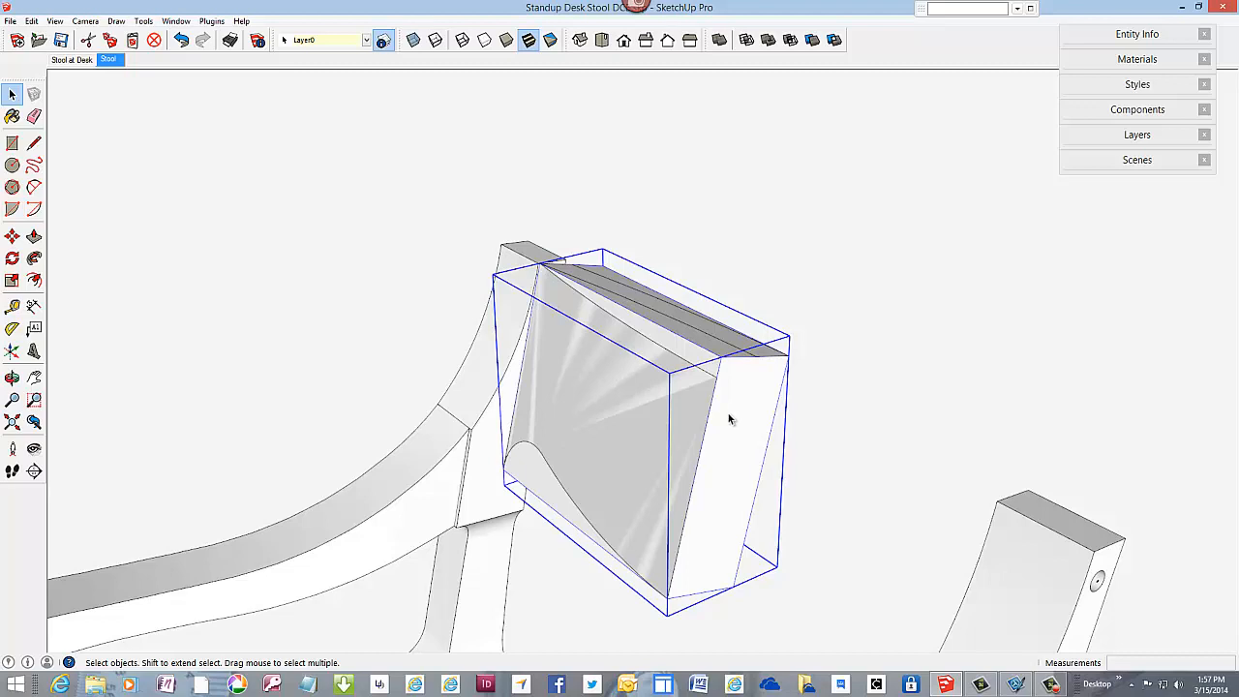
pyautogui.press('Delete')
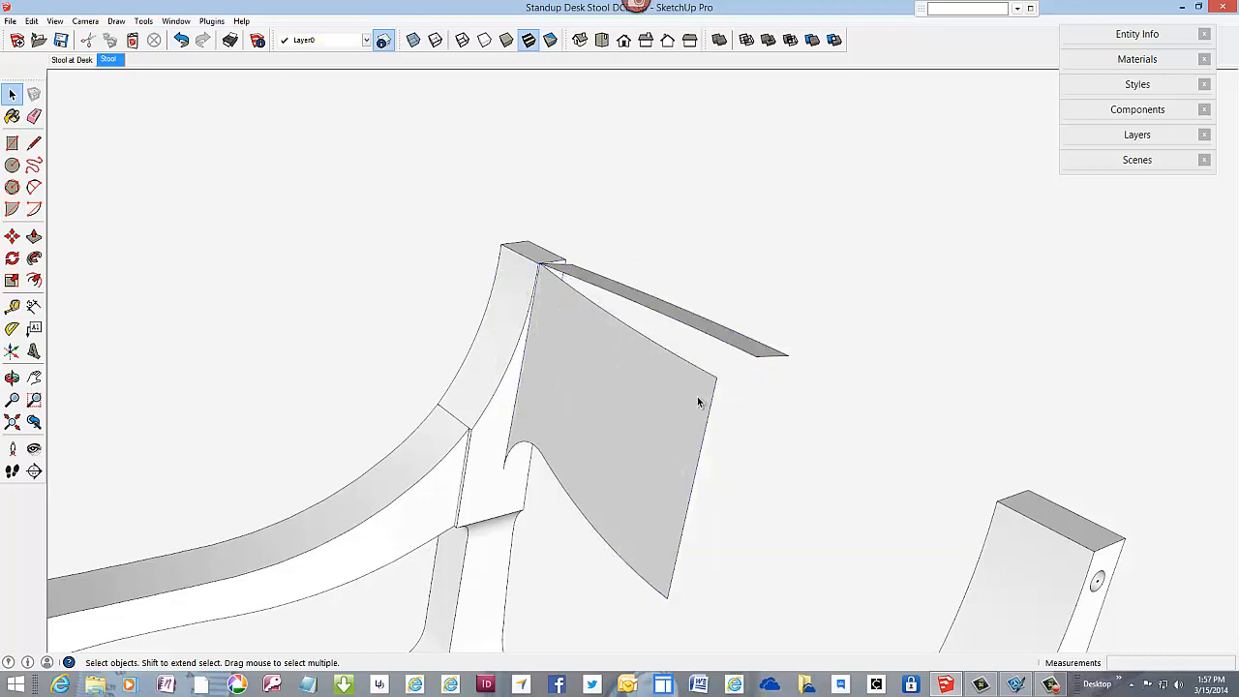
# Step: Open the curved top strip group, Push/Pull its face downward about 6 1/16" past the front profile's lowest point, and close the group
pyautogui.click(34, 236)
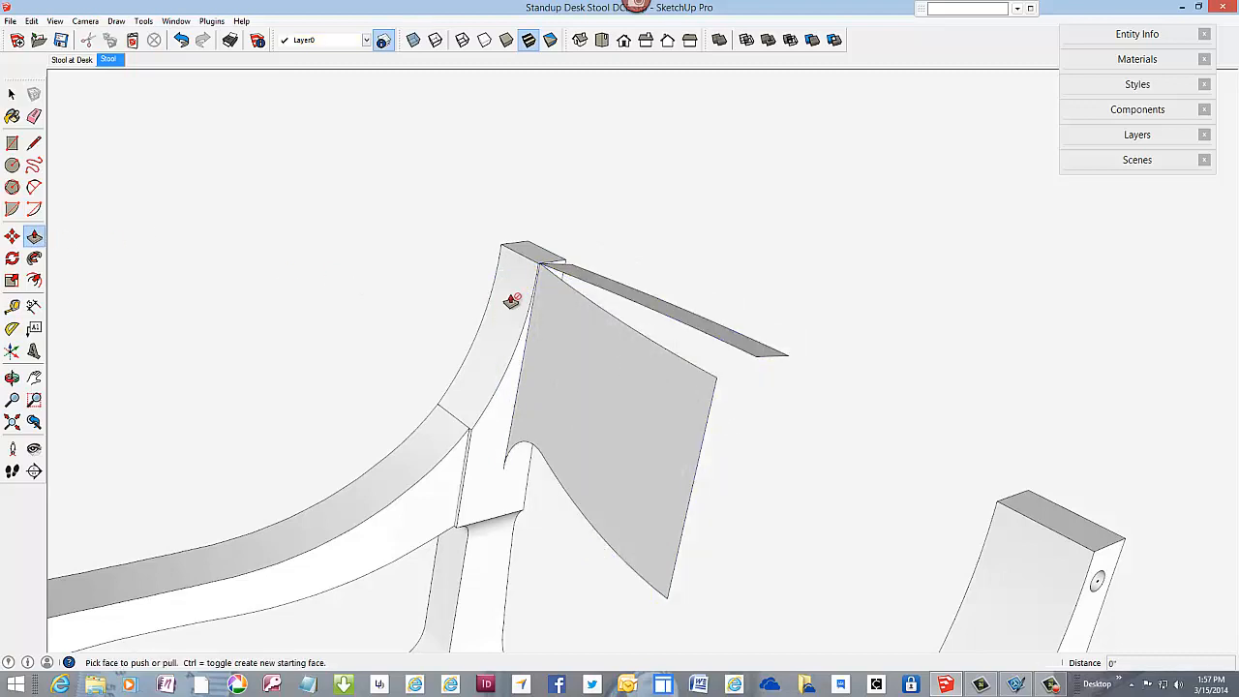
pyautogui.rightClick(620, 298)
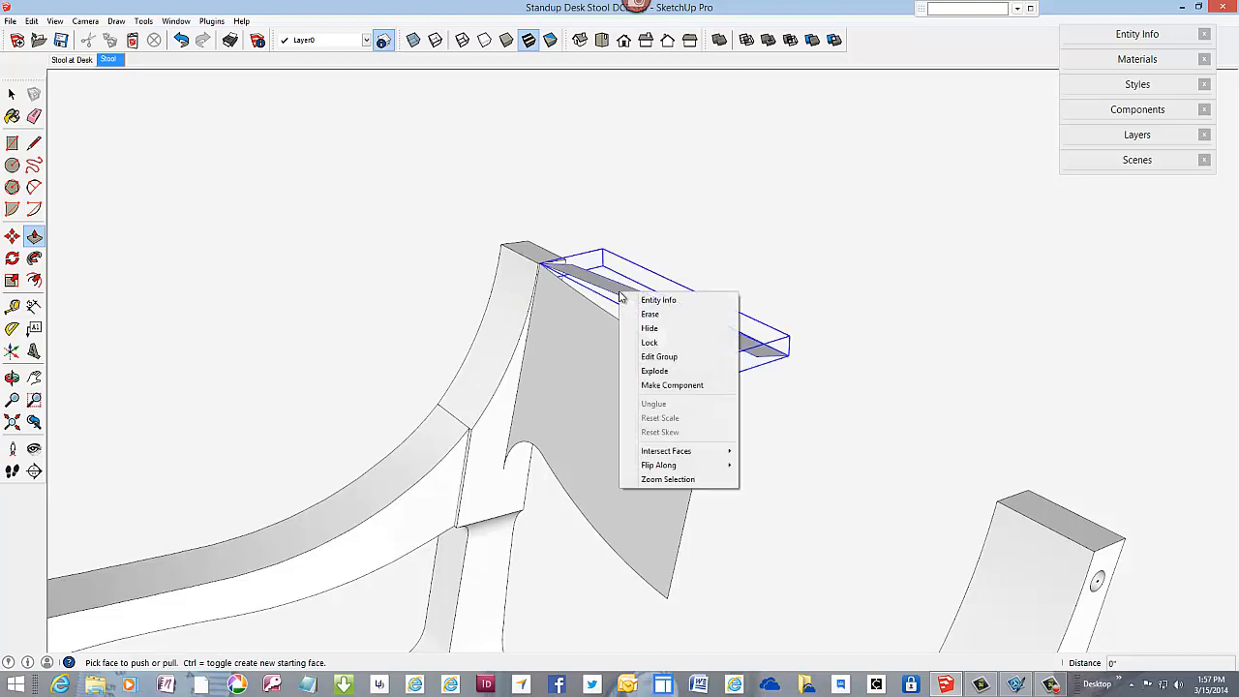
pyautogui.click(678, 356)
pyautogui.click(713, 344)
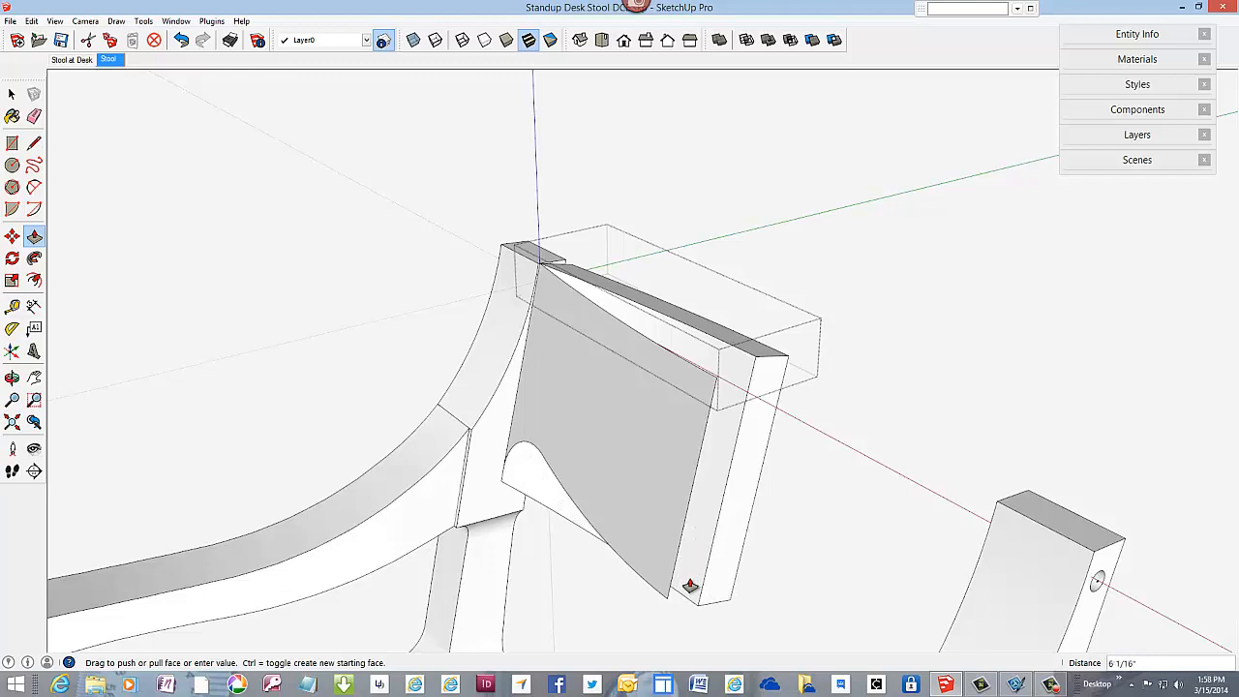
pyautogui.click(690, 586)
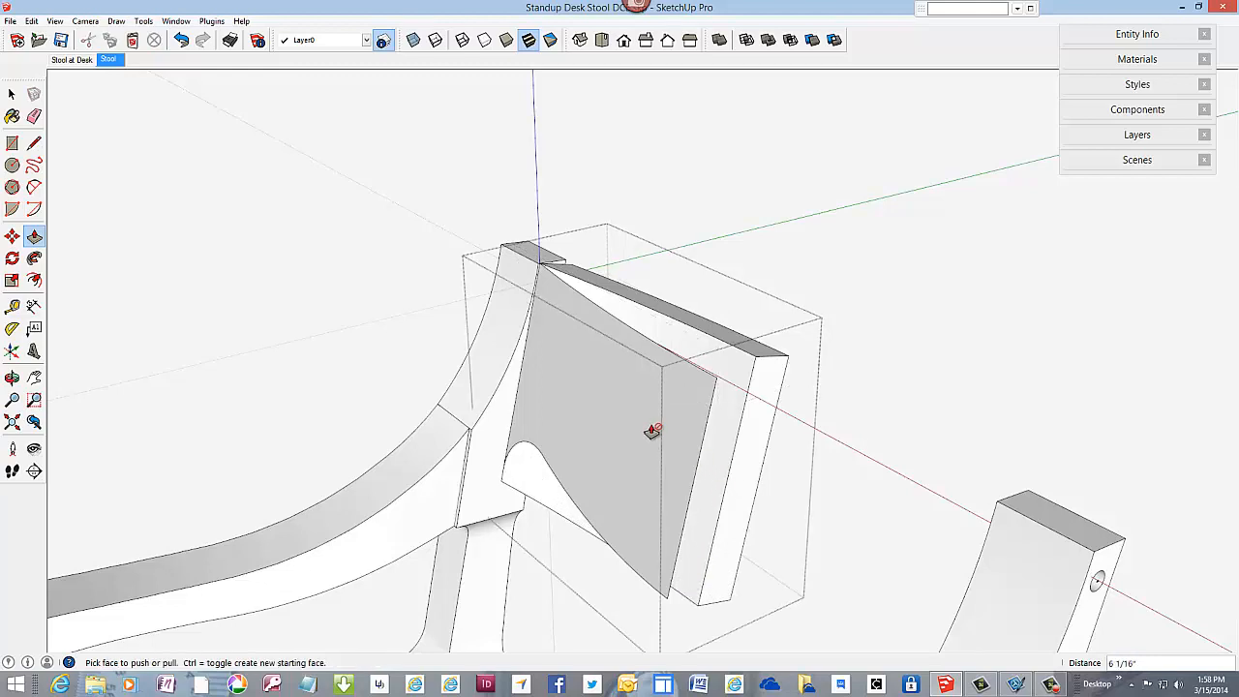
pyautogui.rightClick(631, 210)
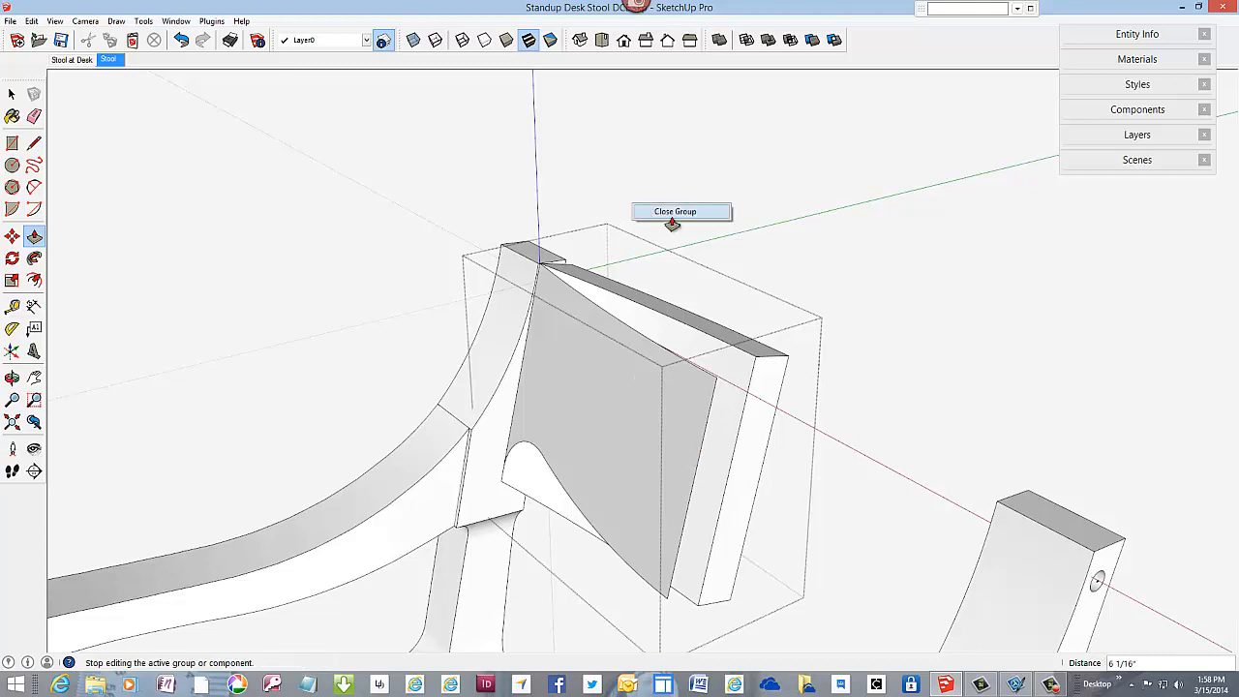
pyautogui.click(668, 211)
# Step: Open the front profile group, Push/Pull its face back about 2 5/8" through the curved strip, and close the group
pyautogui.rightClick(584, 371)
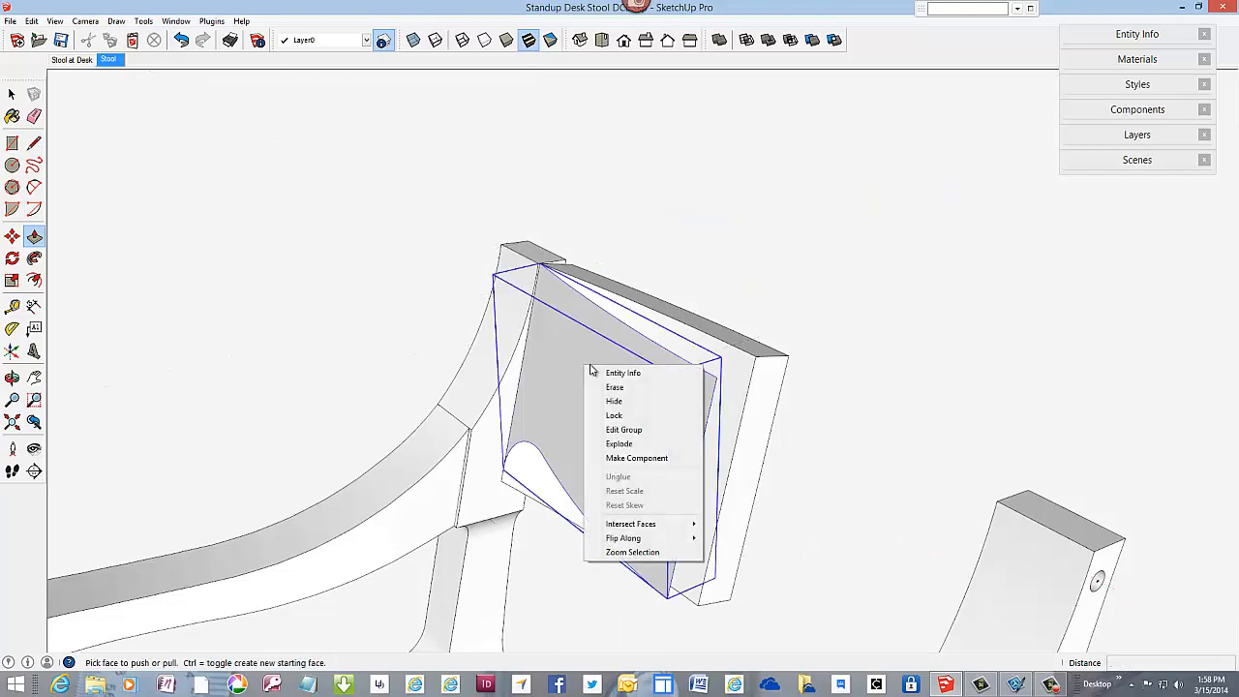
pyautogui.click(618, 430)
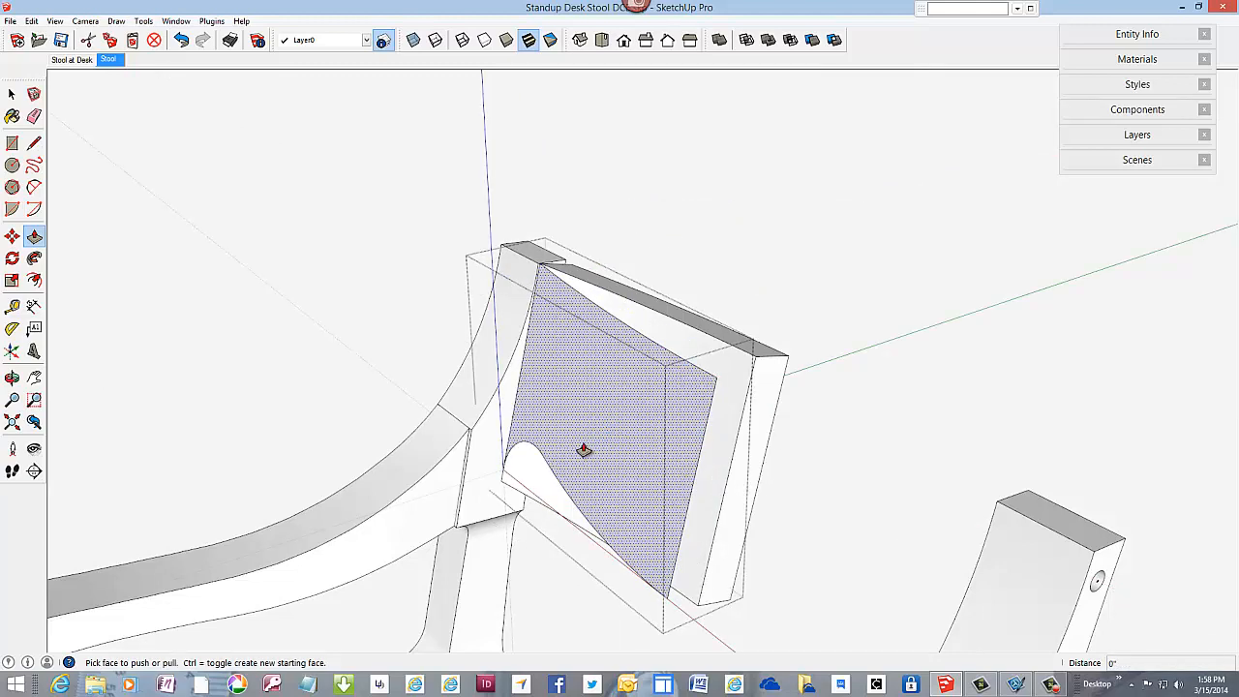
pyautogui.click(584, 450)
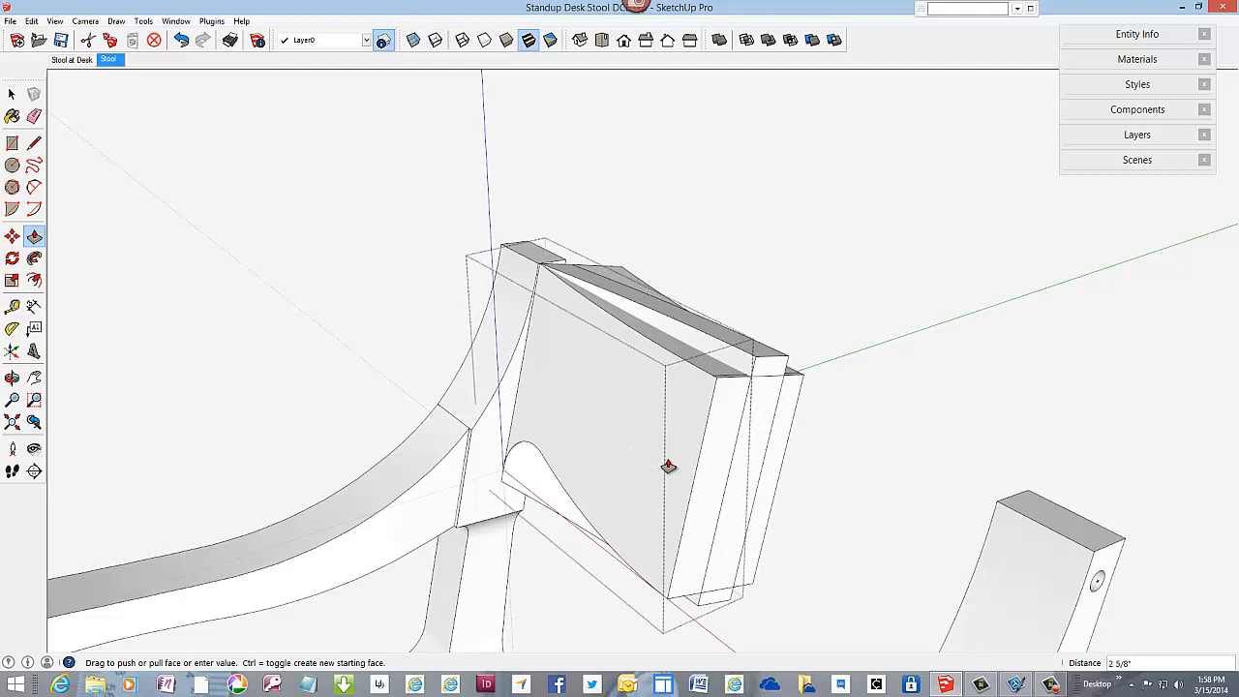
pyautogui.click(666, 464)
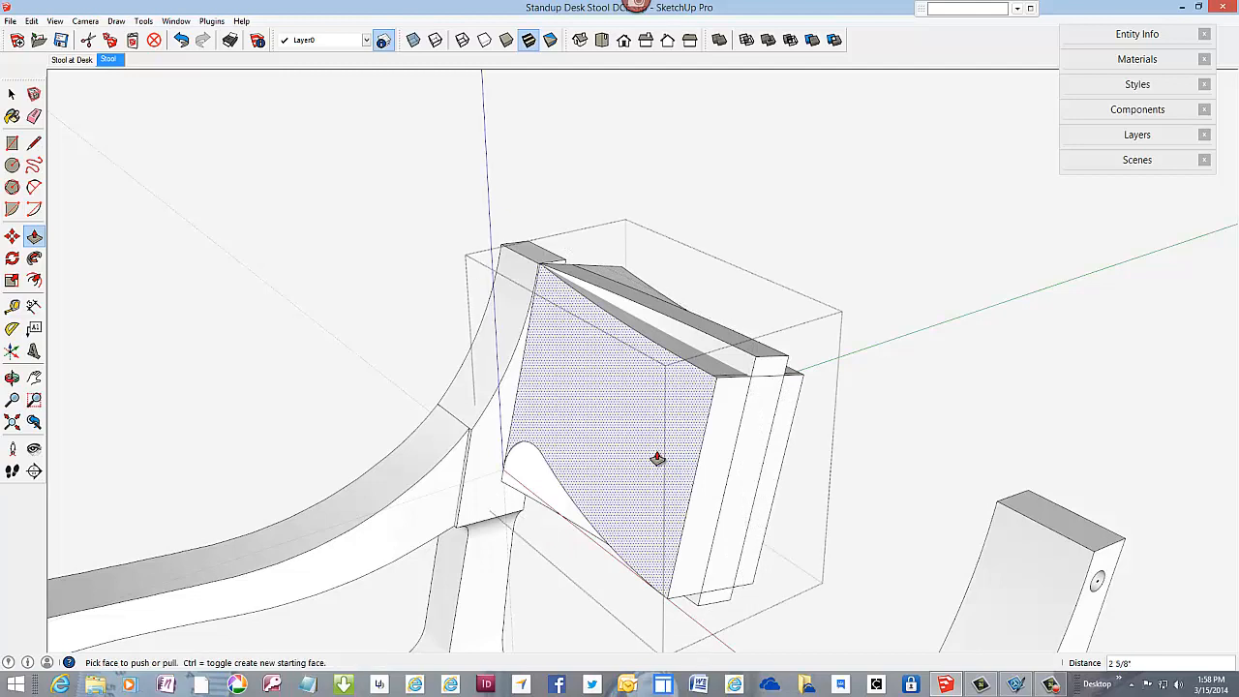
pyautogui.rightClick(589, 132)
pyautogui.click(631, 138)
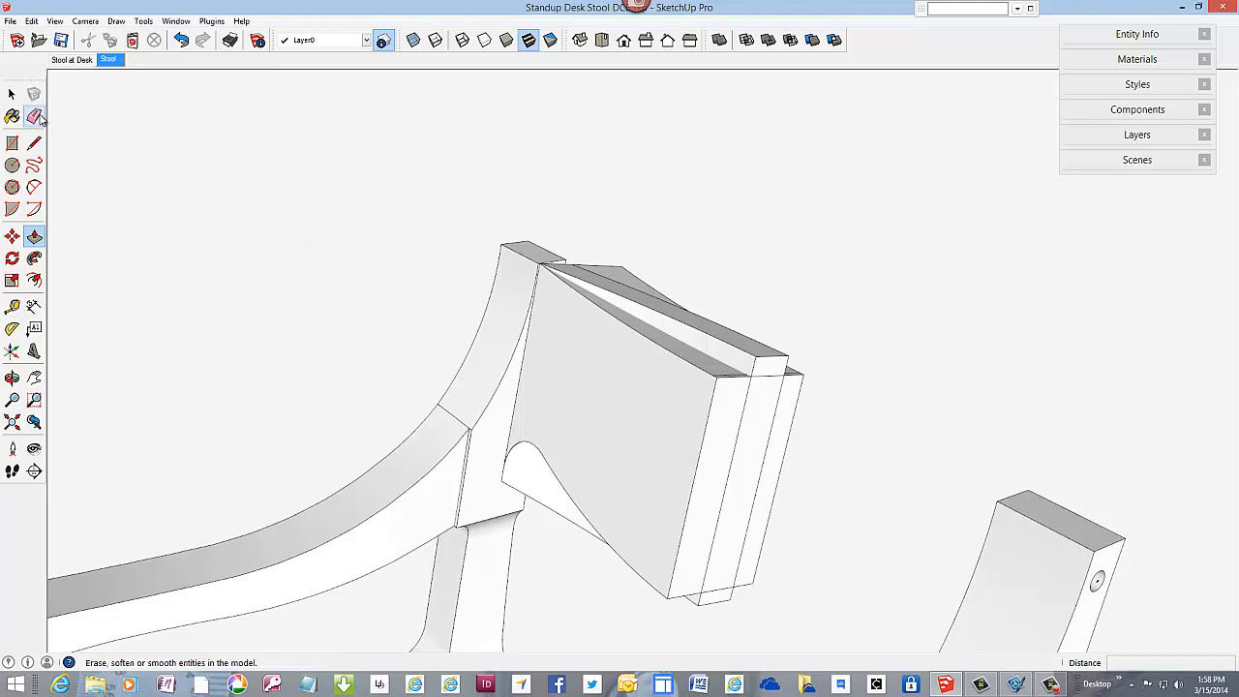
# Step: Explode both the extruded front profile group and the curved top strip group into loose geometry
pyautogui.click(12, 94)
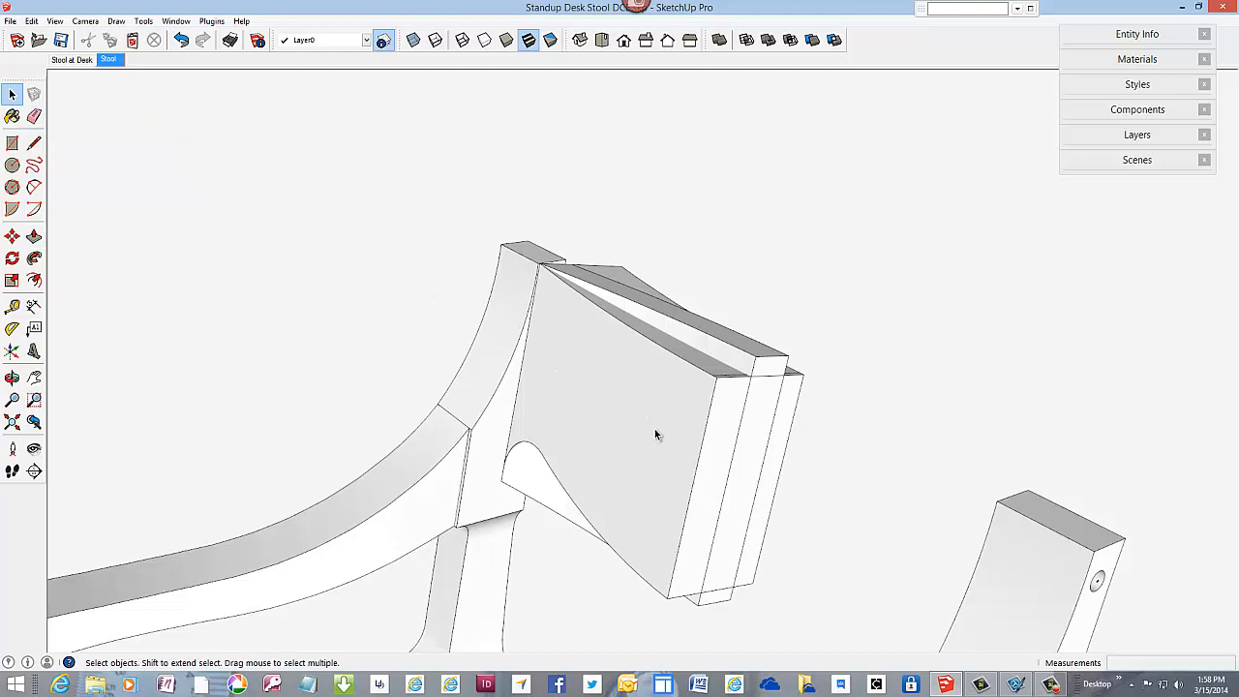
pyautogui.scroll(1, 654, 432)
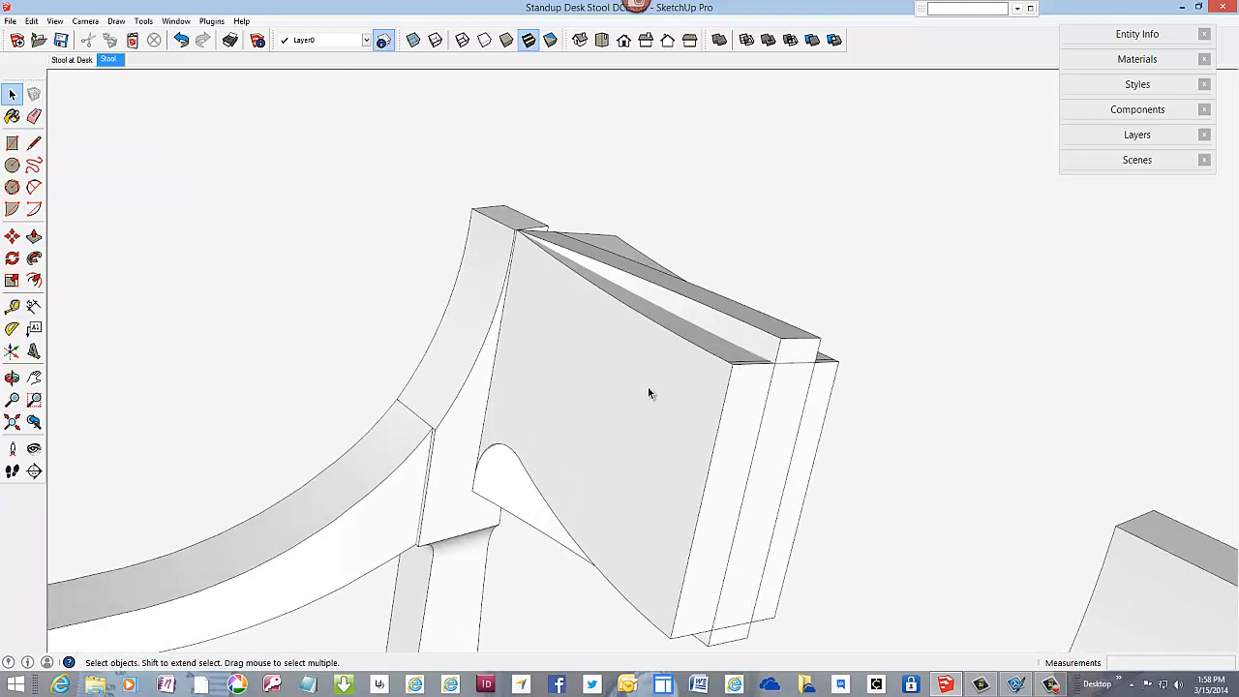
pyautogui.click(648, 393)
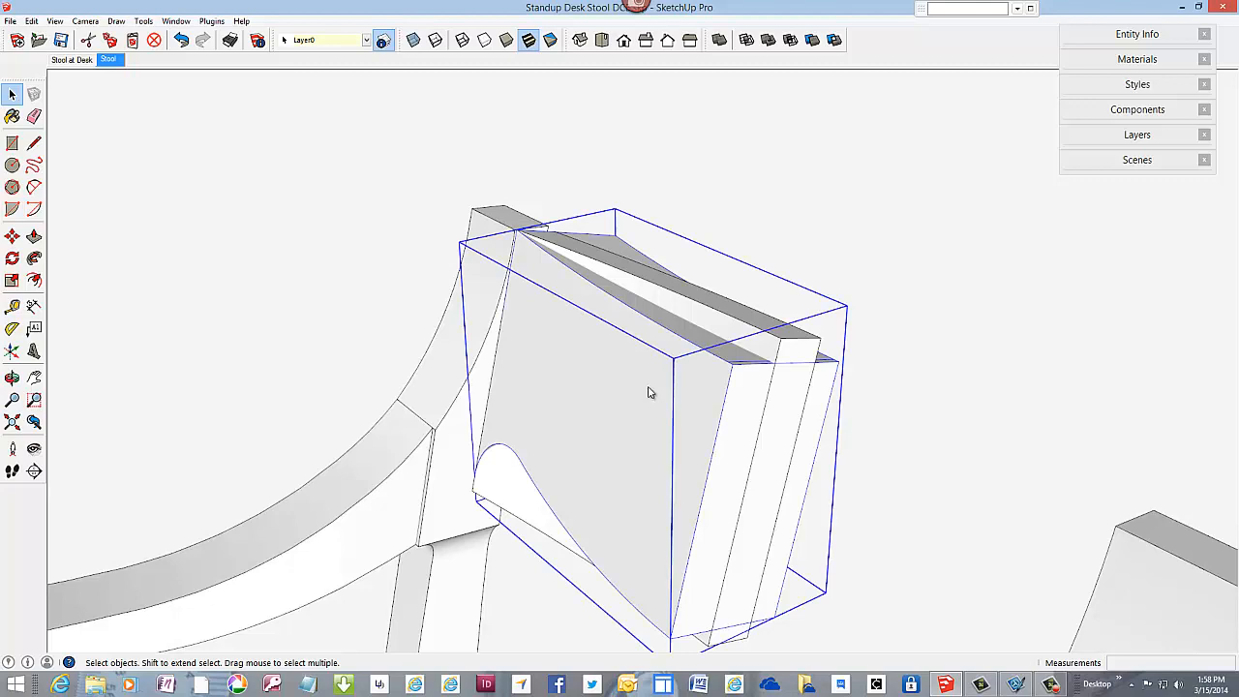
pyautogui.rightClick(649, 392)
pyautogui.click(683, 467)
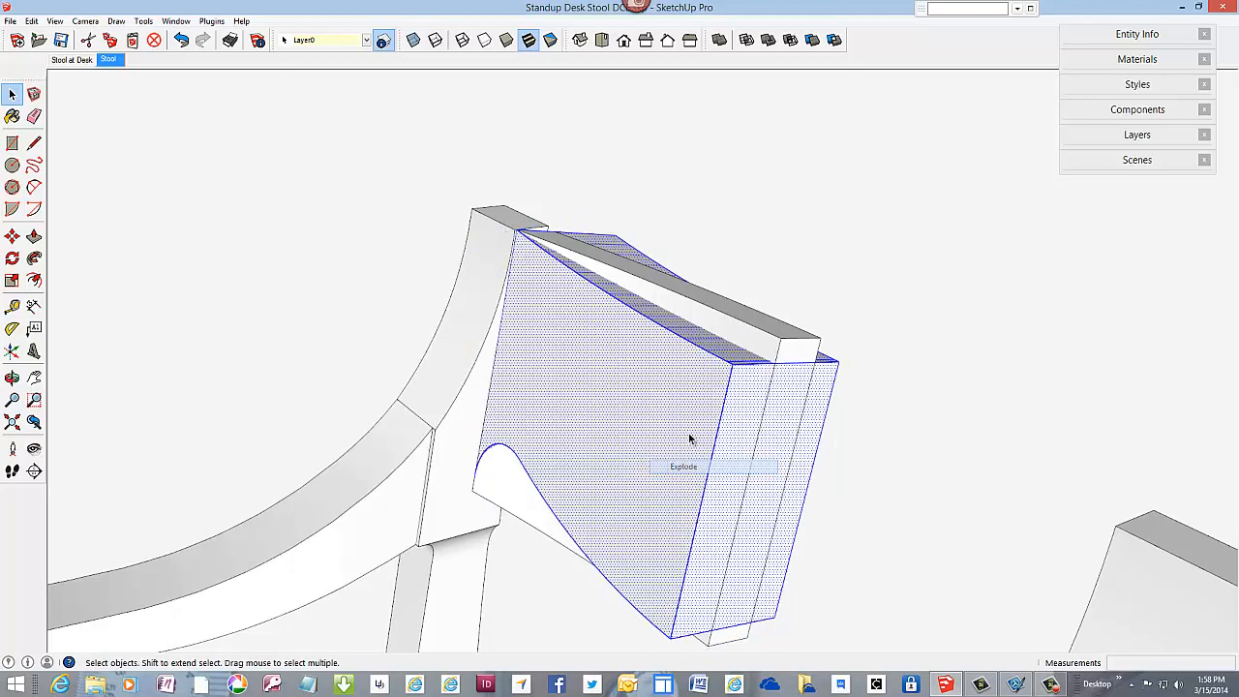
pyautogui.click(781, 349)
pyautogui.rightClick(780, 349)
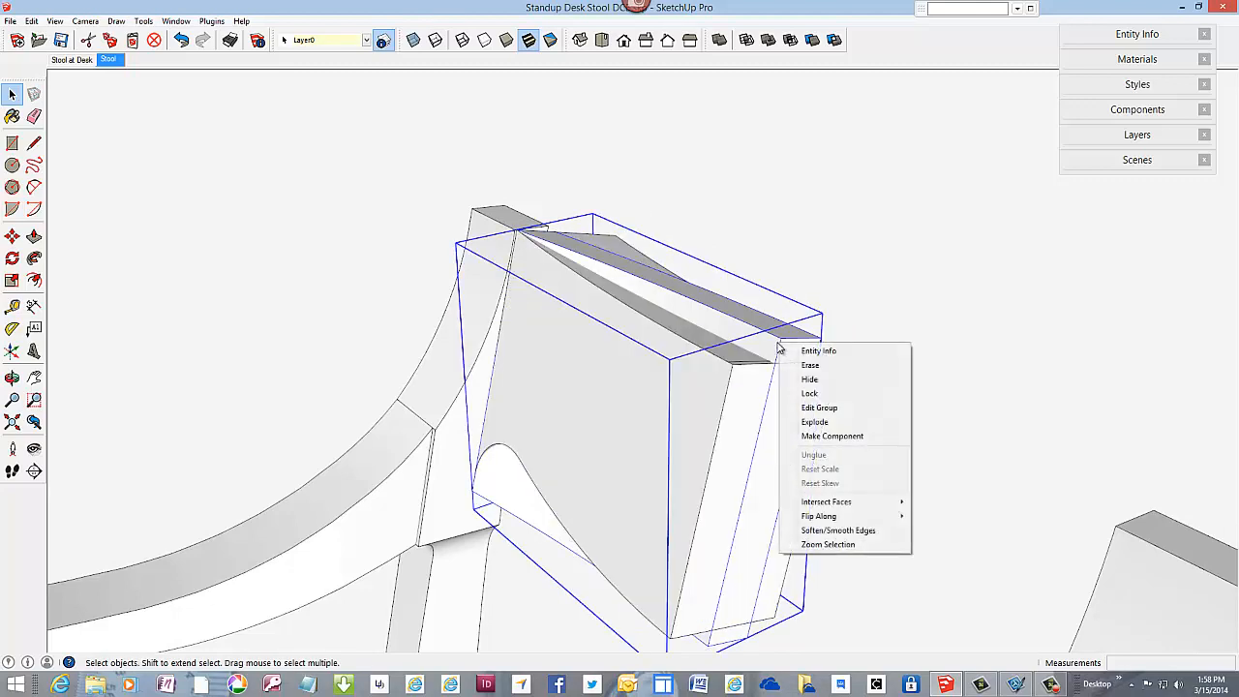
pyautogui.click(814, 422)
# Step: Make a component named "Ba" from all the connected geometry of the two overlapping backrest solids
pyautogui.moveTo(672, 330); pyautogui.dragTo(662, 392, button='middle')
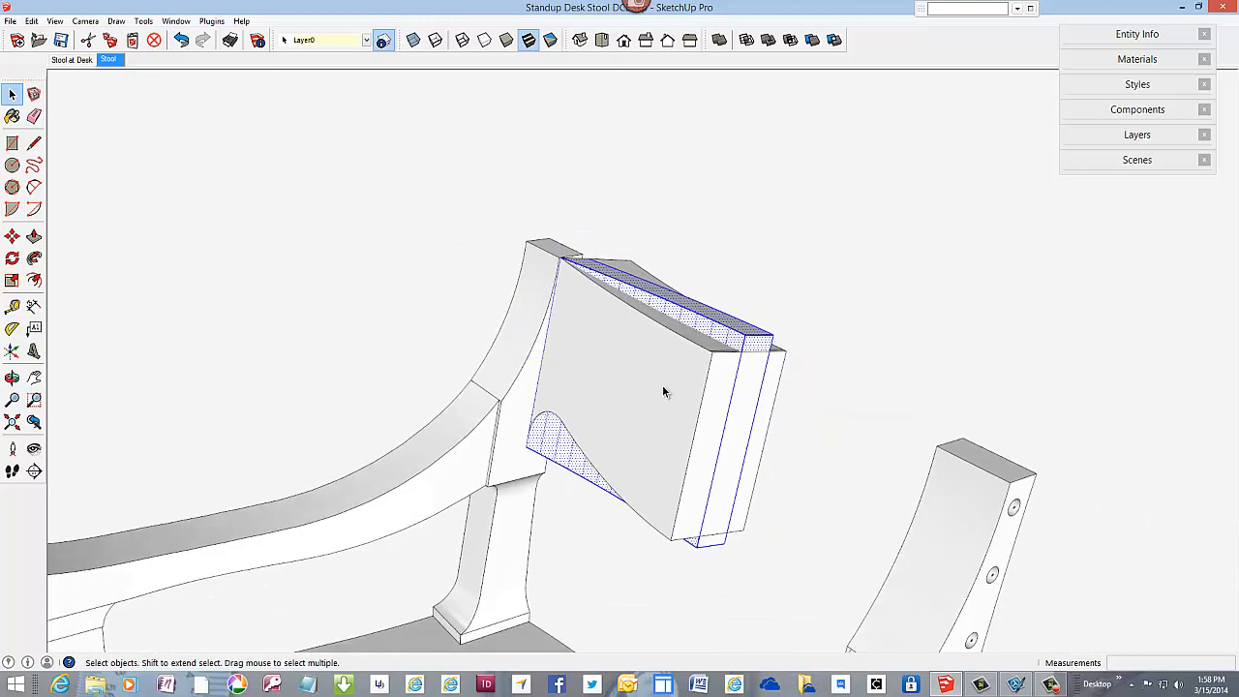
pyautogui.tripleClick(663, 385)
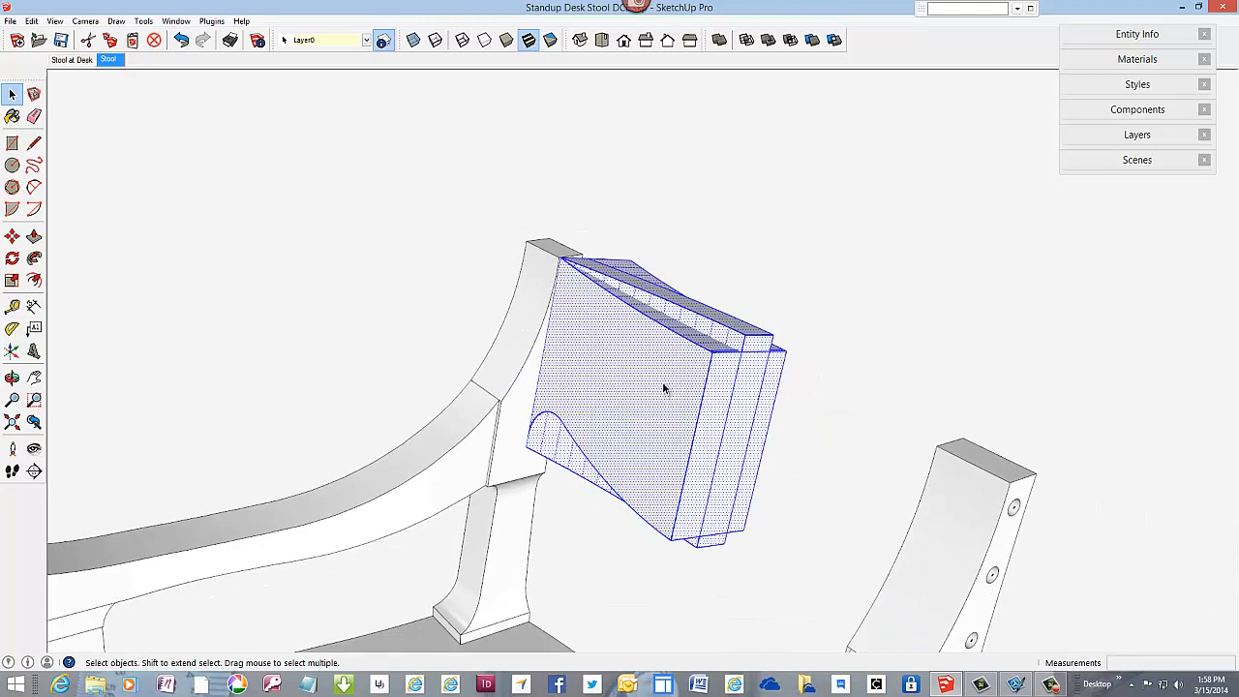
pyautogui.rightClick(663, 388)
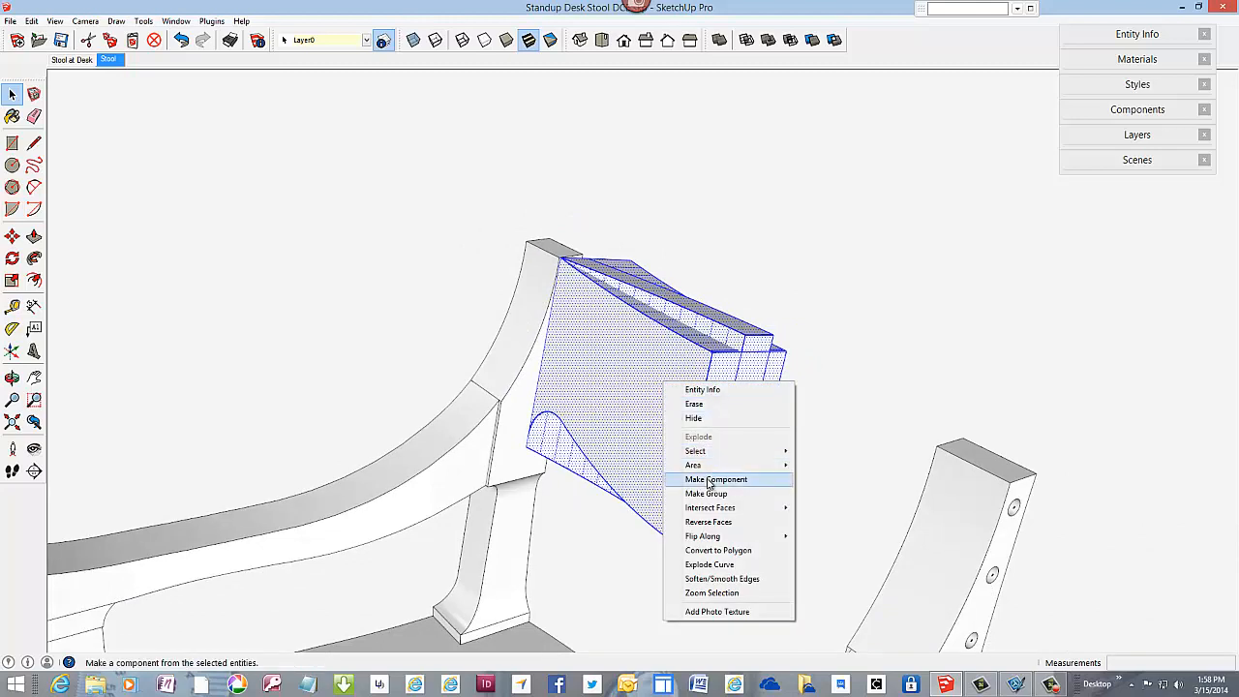
pyautogui.click(714, 479)
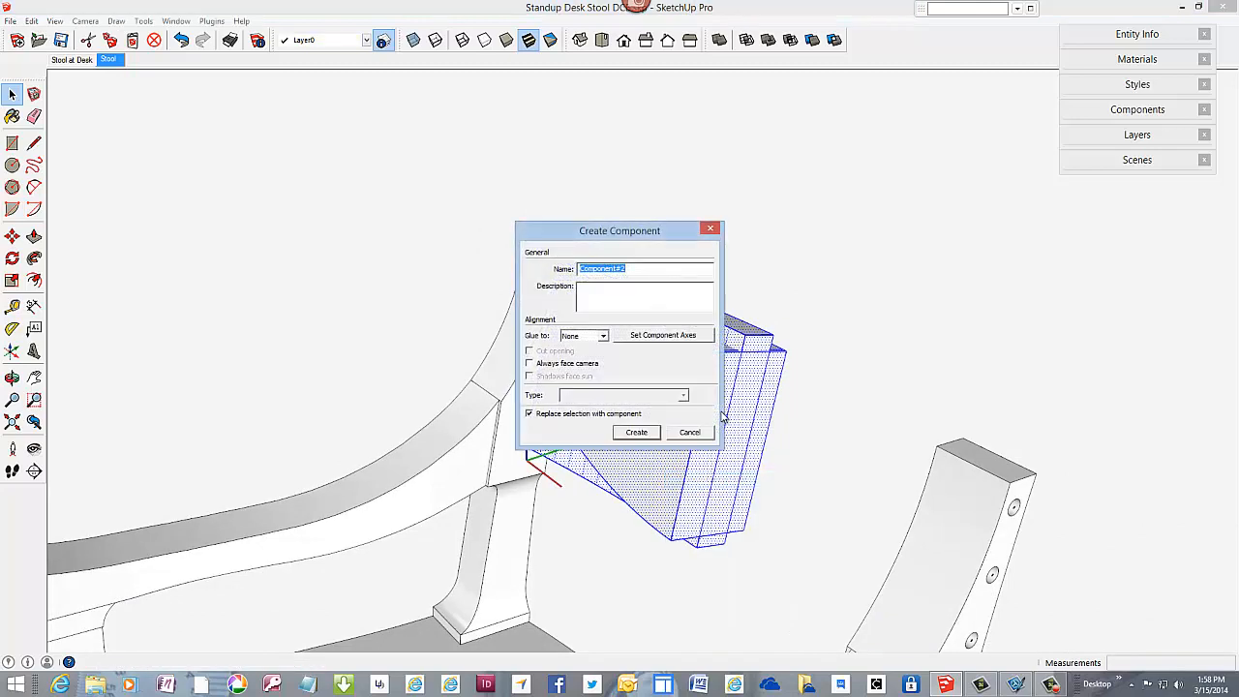
pyautogui.write('Back New')
pyautogui.press('Return')
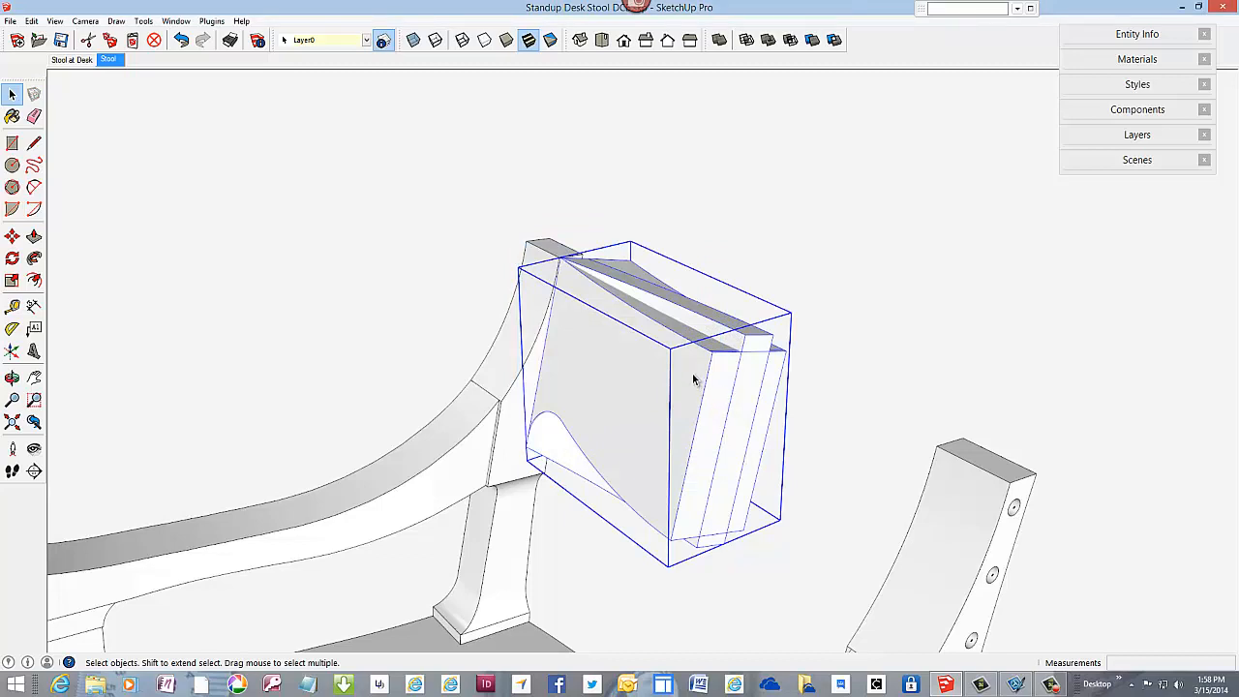
# Step: Open the backrest component for editing and intersect all of its faces with the selection
pyautogui.rightClick(693, 374)
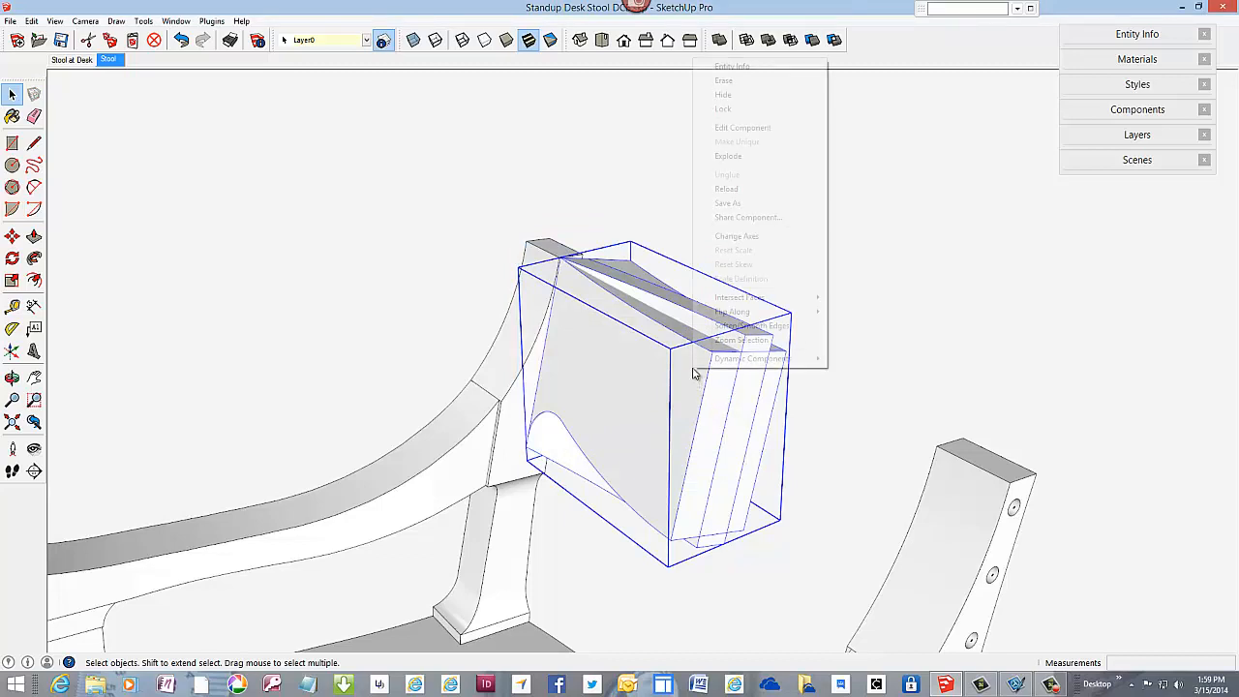
pyautogui.click(742, 127)
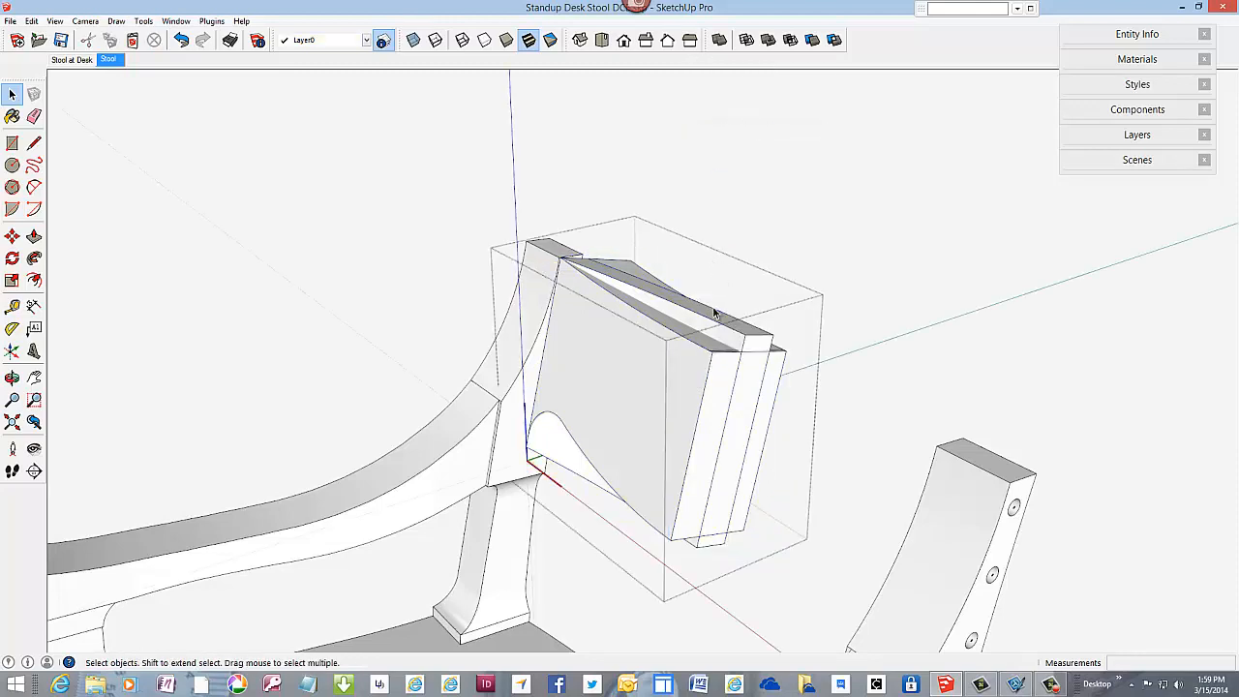
pyautogui.tripleClick(686, 387)
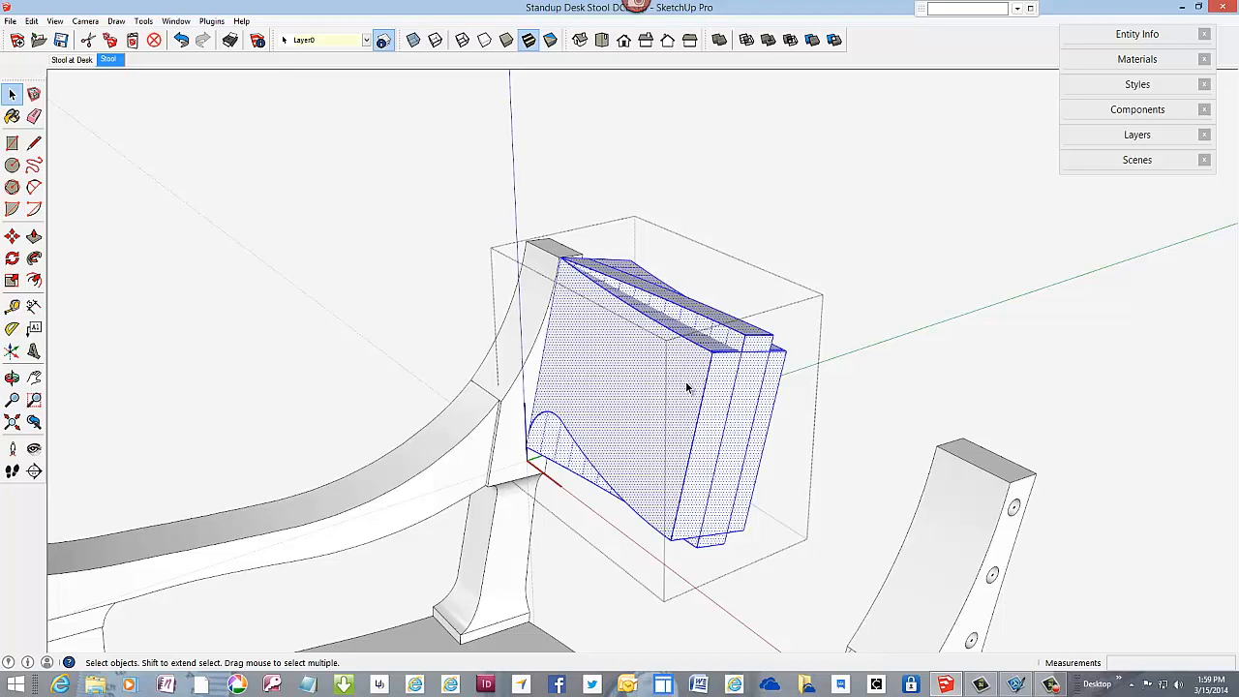
pyautogui.rightClick(687, 387)
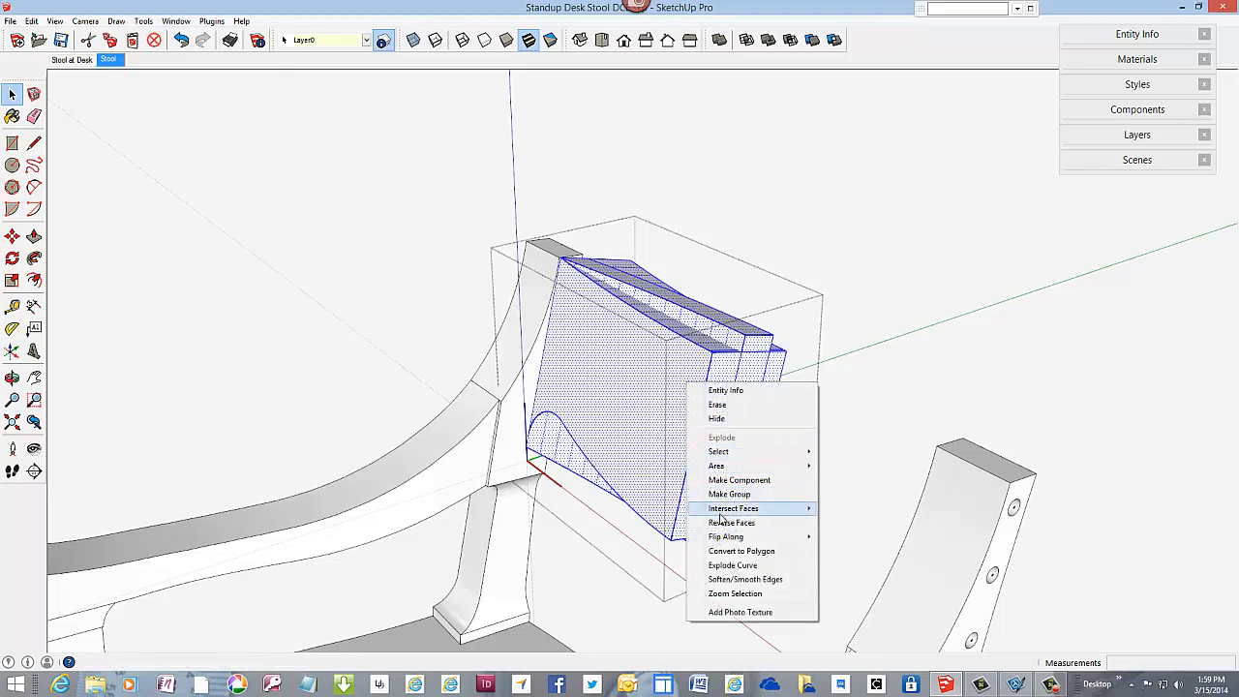
pyautogui.moveTo(748, 510)
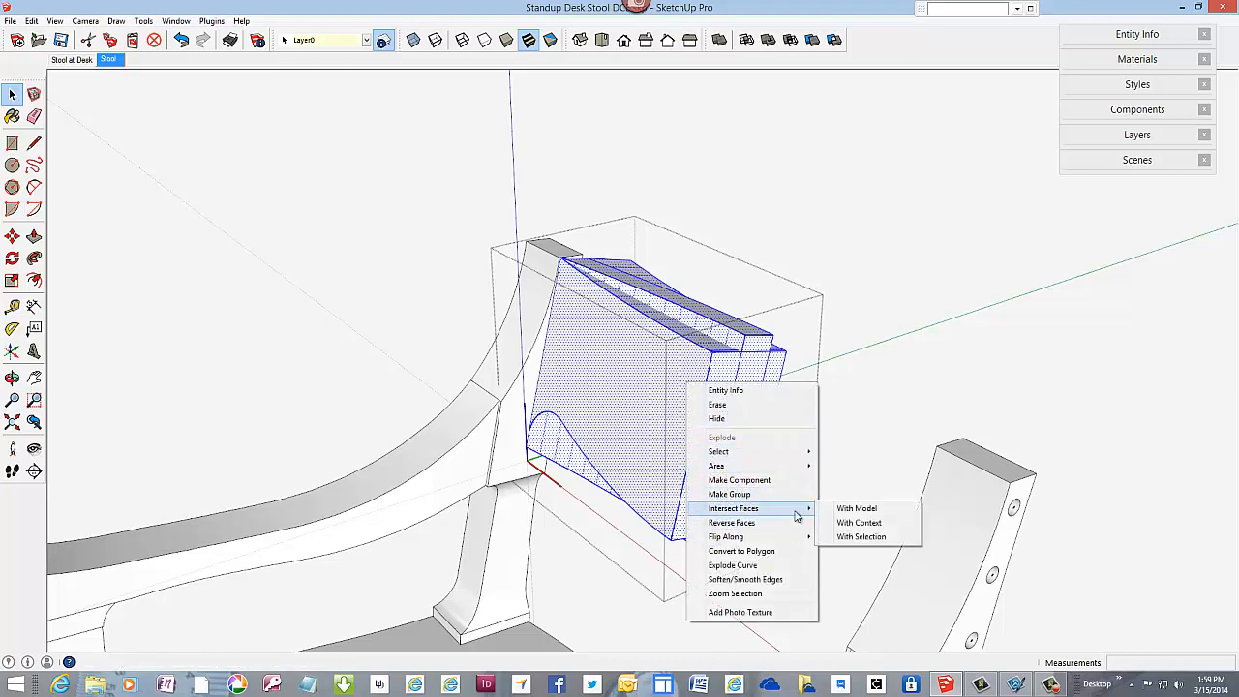
pyautogui.click(851, 537)
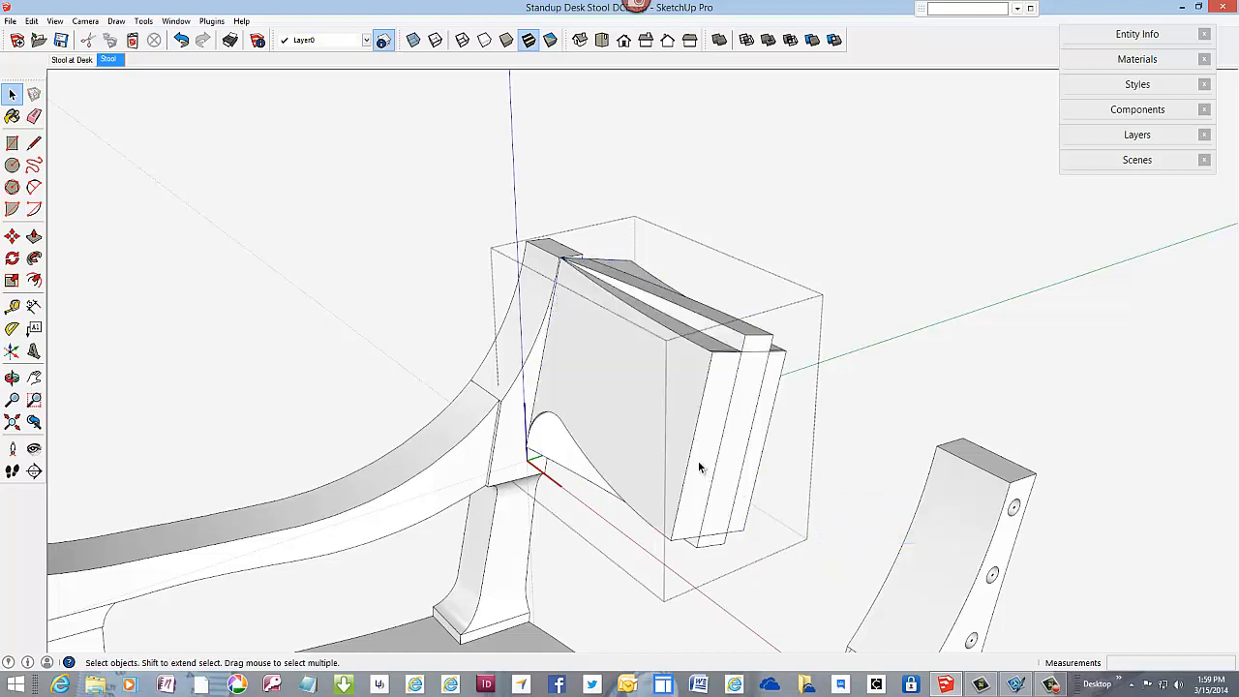
# Step: Erase the edges of the curved strip that project above the front profile's top curve
pyautogui.click(34, 116)
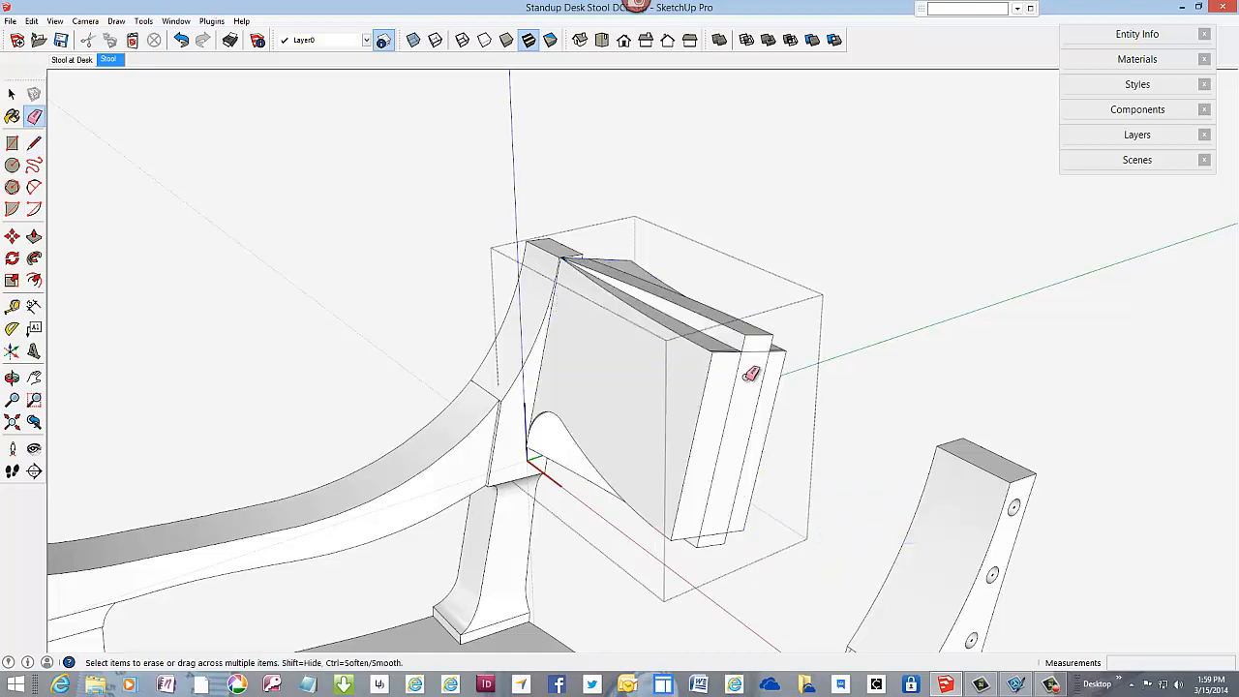
pyautogui.scroll(1, 745, 371)
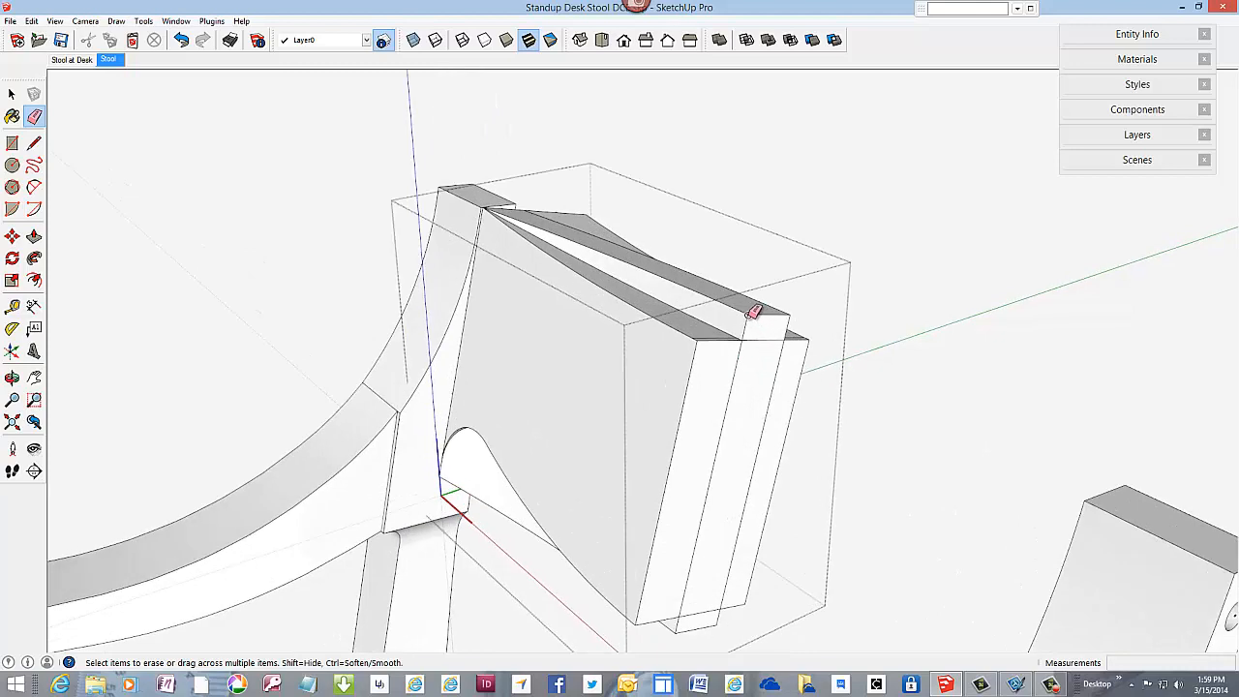
pyautogui.click(753, 311)
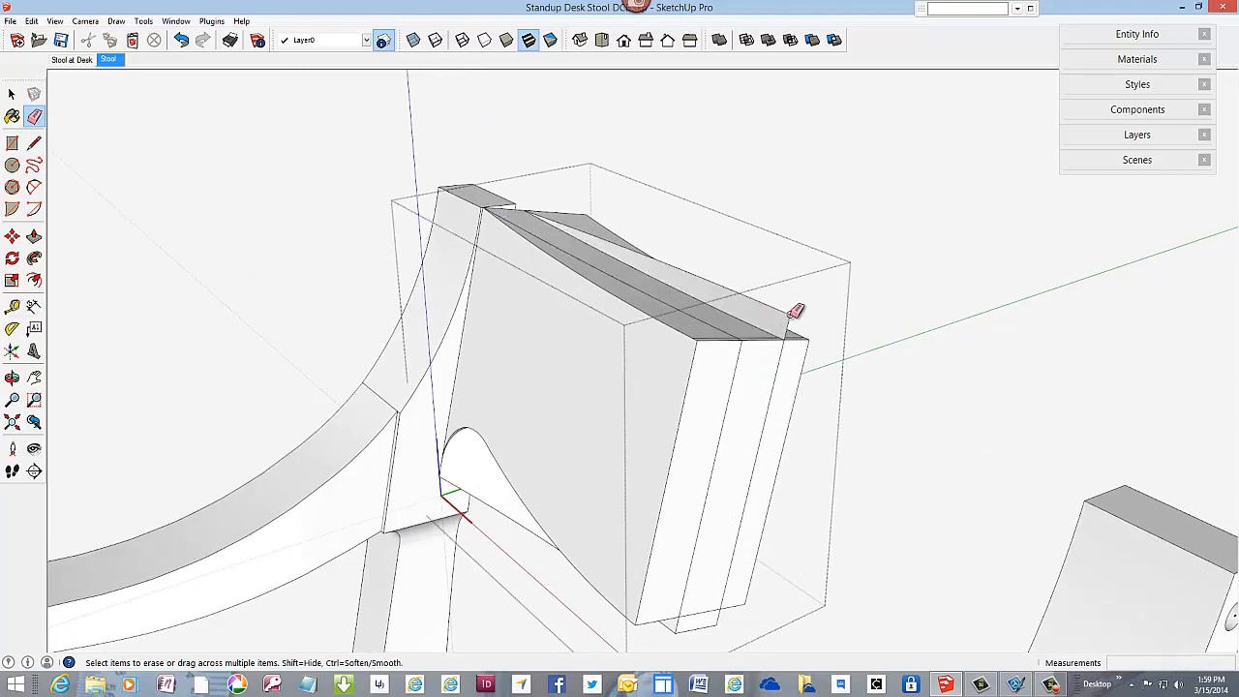
pyautogui.click(786, 320)
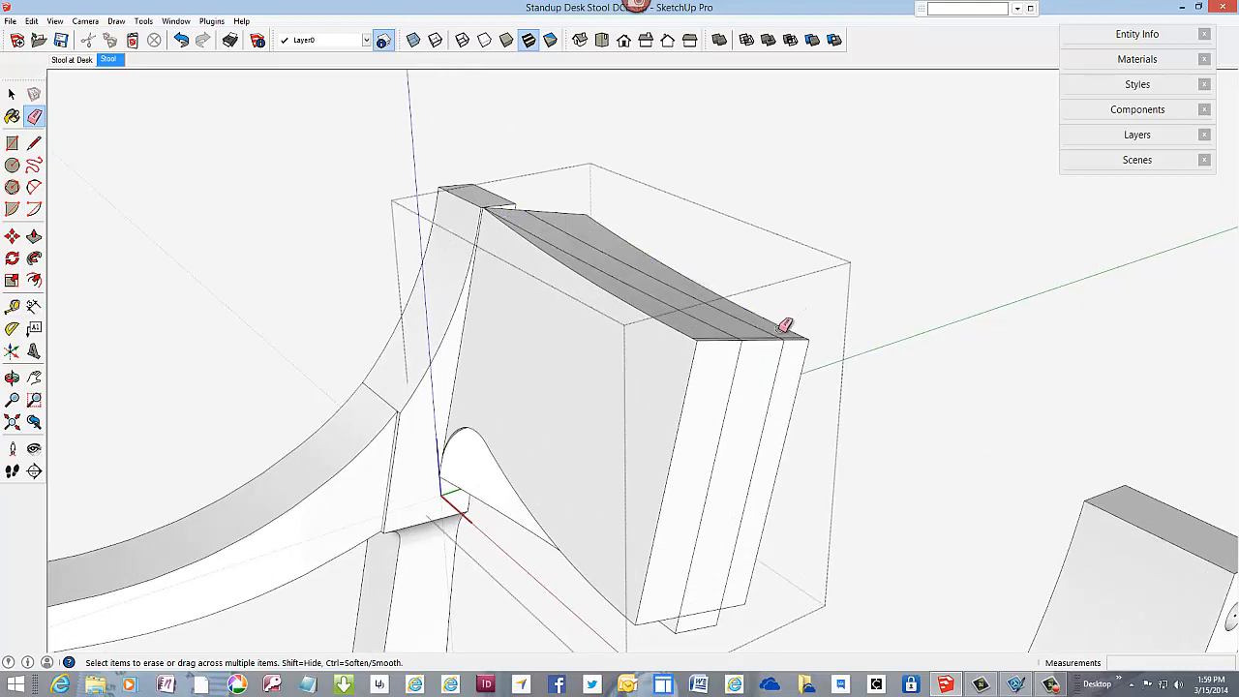
# Step: Erase the waste edges in front of the backrest's curved front face, including those along the lower curve
pyautogui.click(714, 338)
pyautogui.click(703, 337)
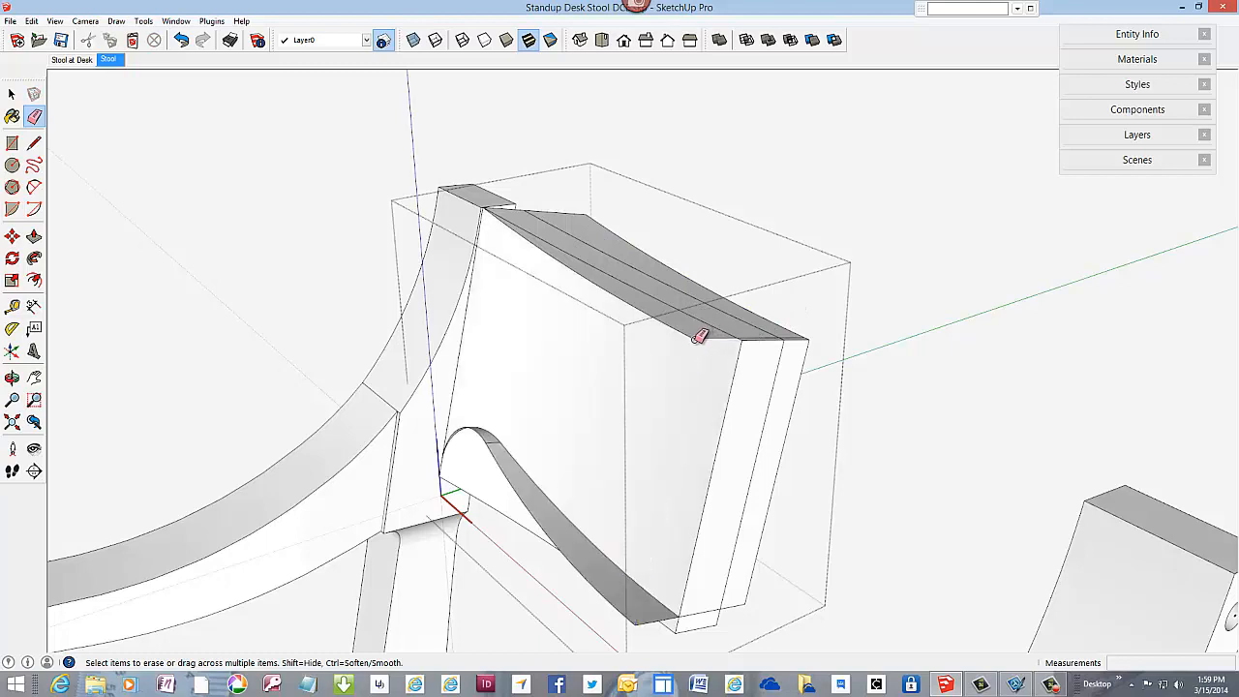
pyautogui.click(698, 335)
pyautogui.moveTo(708, 296); pyautogui.dragTo(694, 357, button='middle')
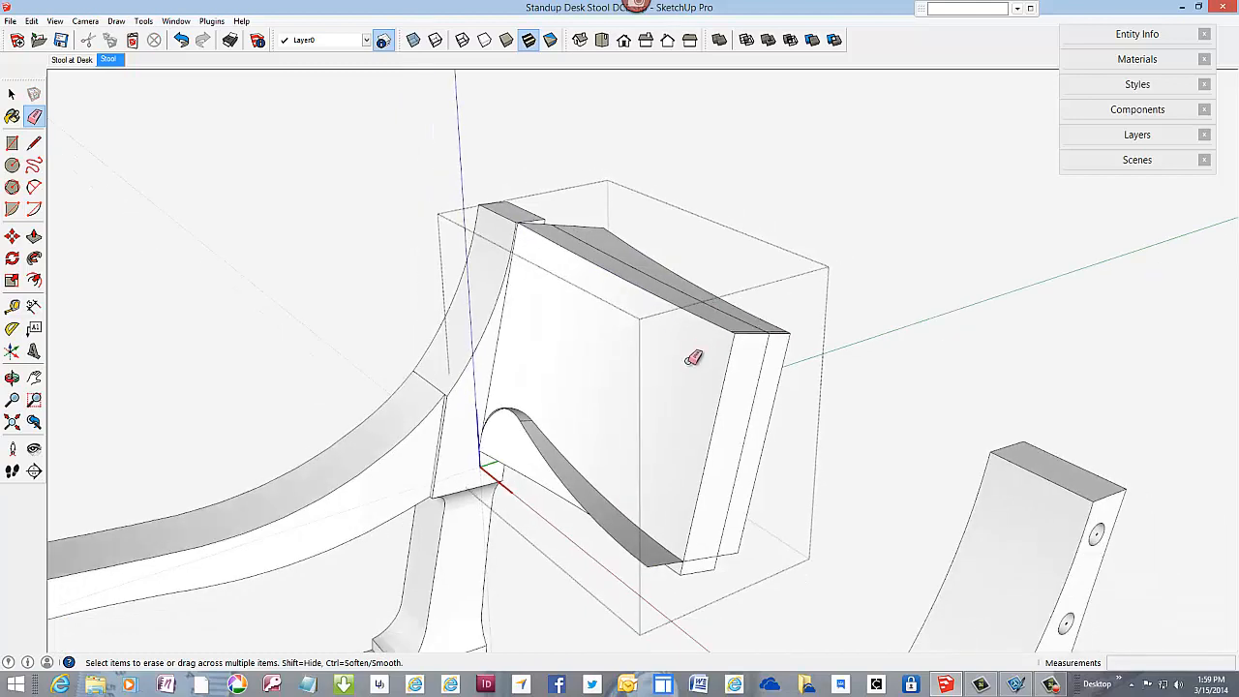
pyautogui.click(654, 563)
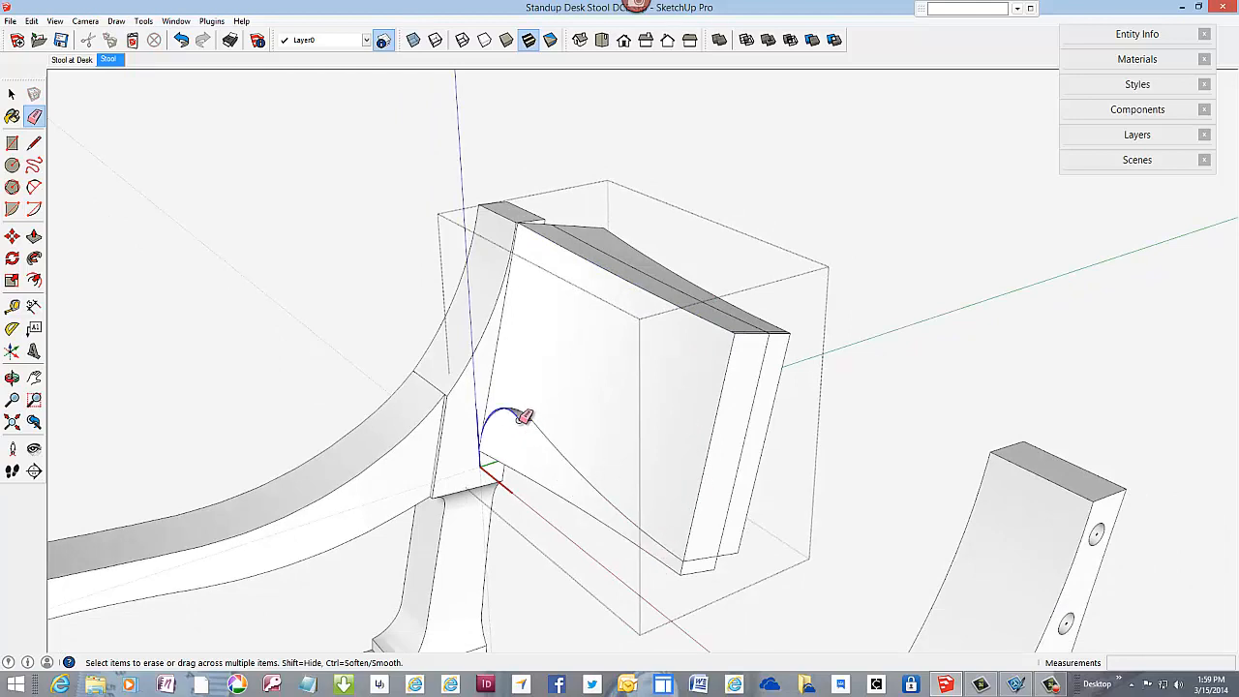
# Step: Erase the waste edges behind the backrest's curved rear face along the top and at the centreline end
pyautogui.scroll(1, 739, 358)
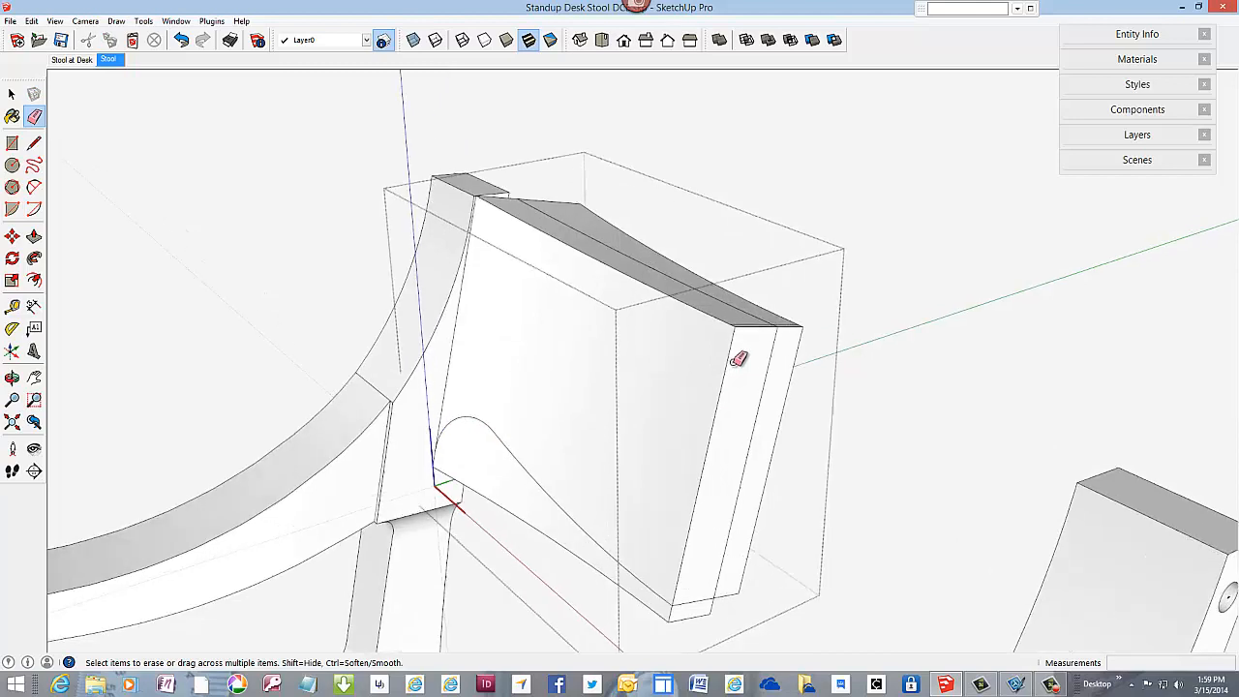
pyautogui.scroll(1, 738, 358)
pyautogui.moveTo(742, 359); pyautogui.dragTo(703, 421, button='middle')
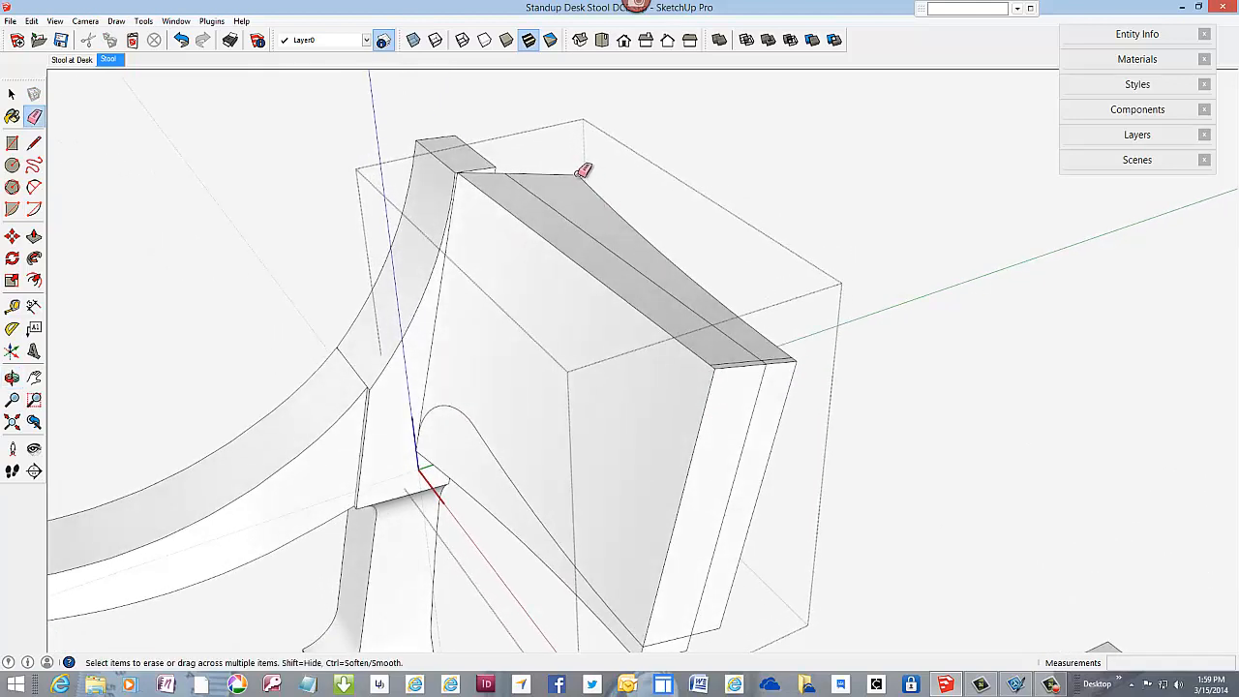
pyautogui.click(581, 174)
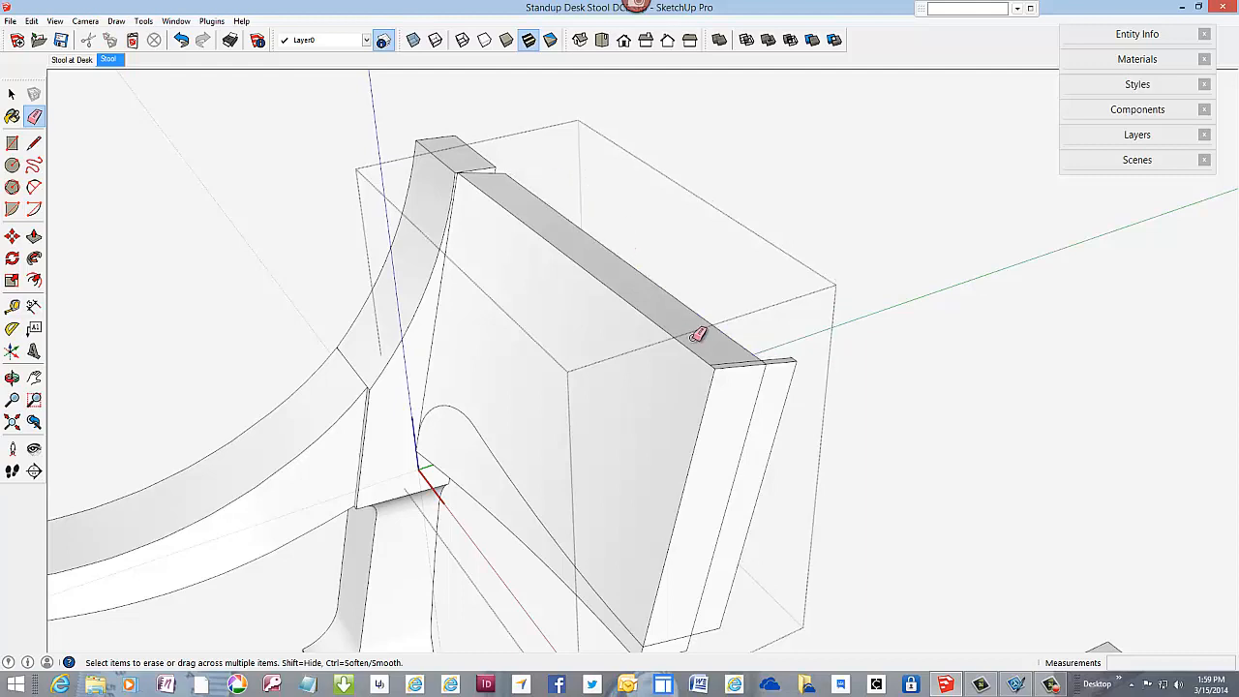
pyautogui.moveTo(705, 333); pyautogui.dragTo(683, 348, button='middle')
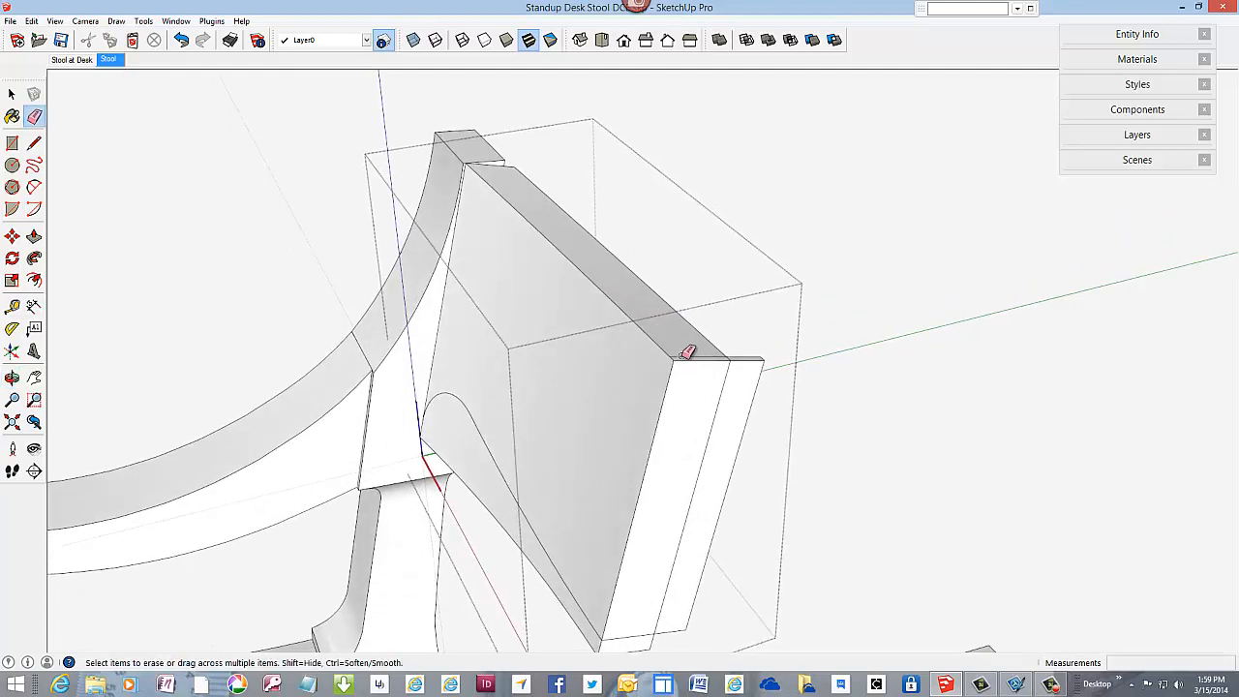
pyautogui.click(688, 351)
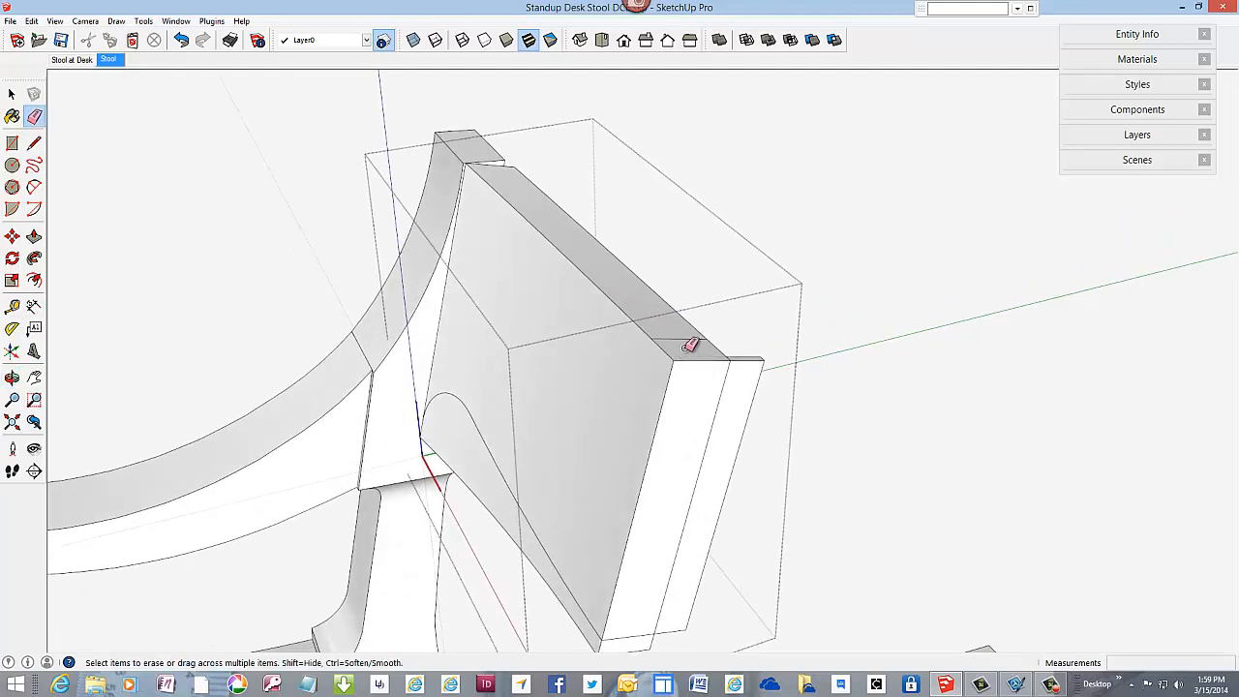
pyautogui.click(765, 356)
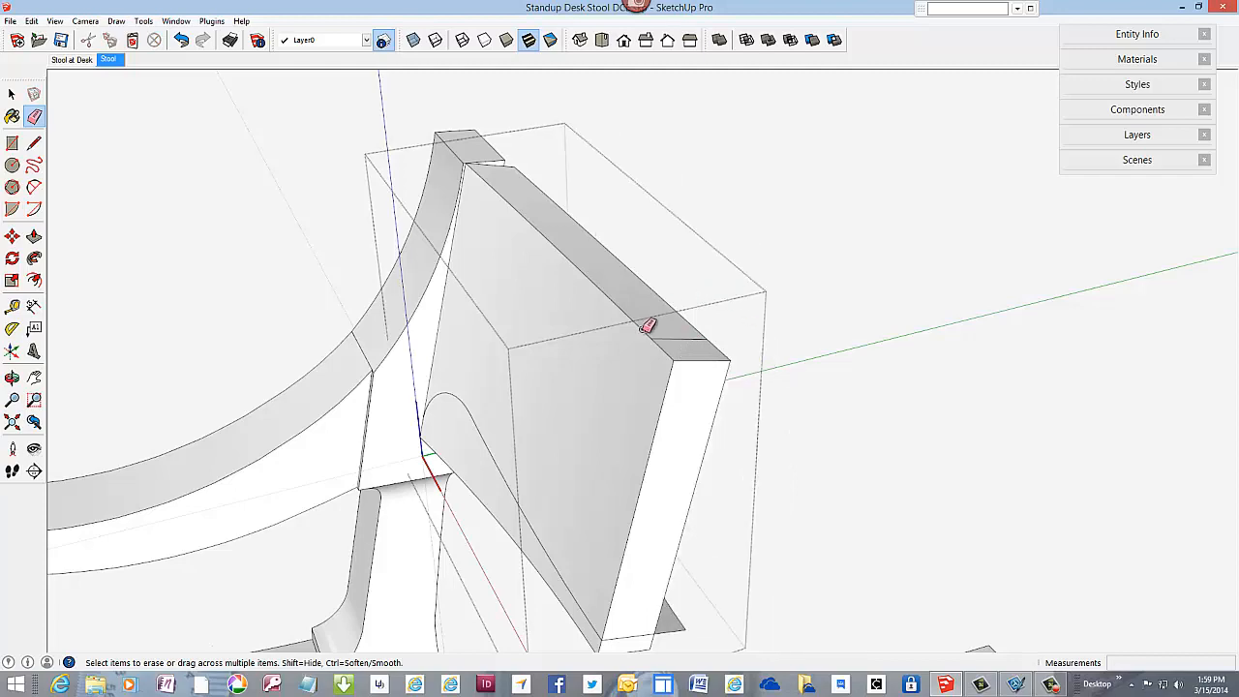
# Step: Erase the waste edges below the backrest's lower curve and the leftover curved strip projecting behind its rear face
pyautogui.scroll(-3, 632, 288)
pyautogui.moveTo(661, 359)
pyautogui.mouseDown(button='middle')
pyautogui.moveTo(617, 371)
pyautogui.moveTo(512, 354)
pyautogui.moveTo(642, 280)
pyautogui.moveTo(642, 423)
pyautogui.mouseUp(button='middle')
pyautogui.scroll(1, 627, 472)
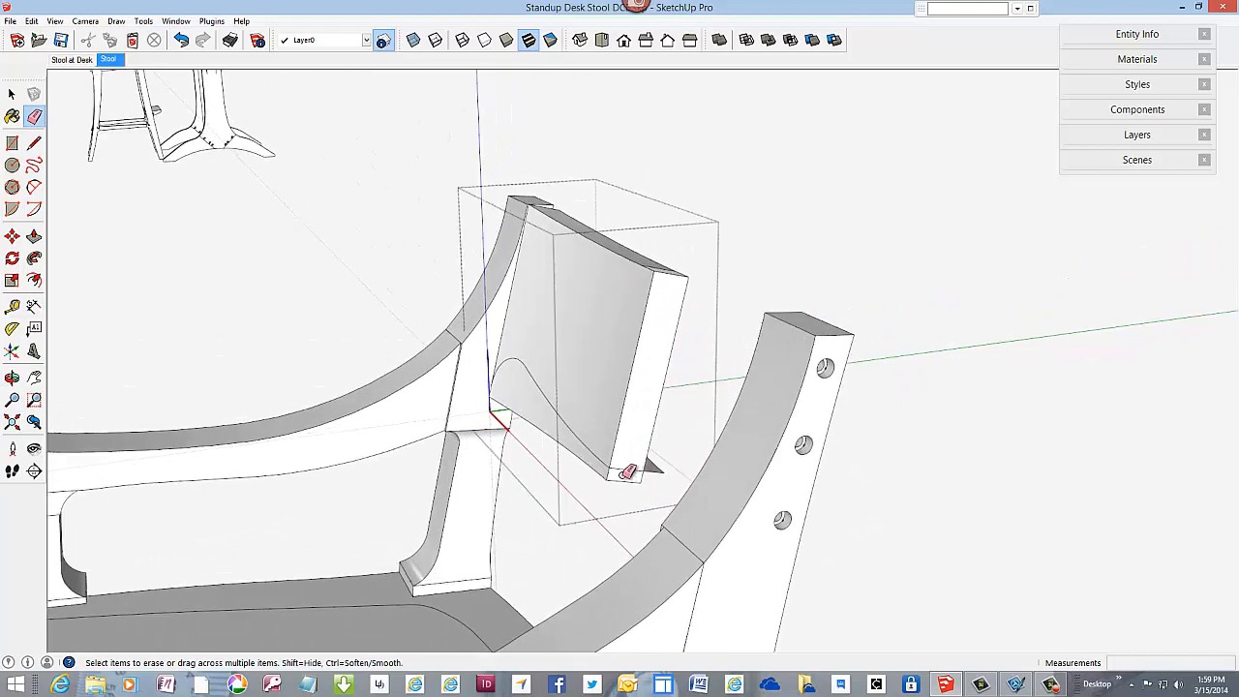
pyautogui.scroll(4, 628, 471)
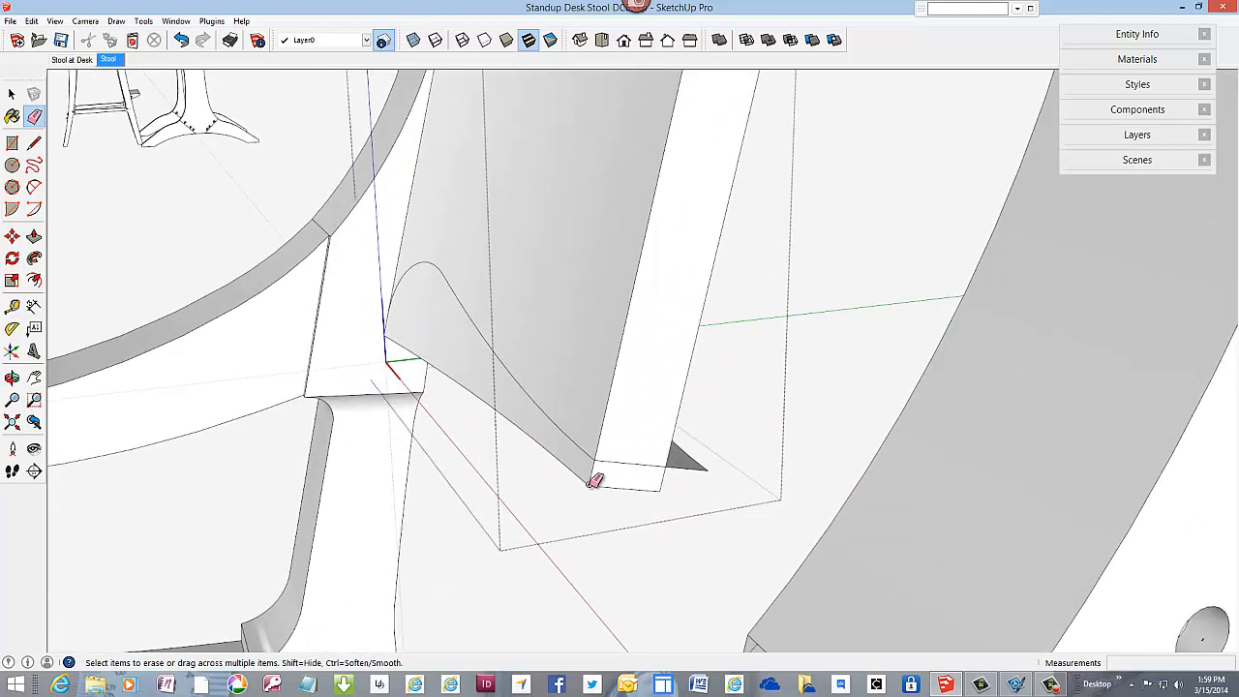
pyautogui.click(595, 481)
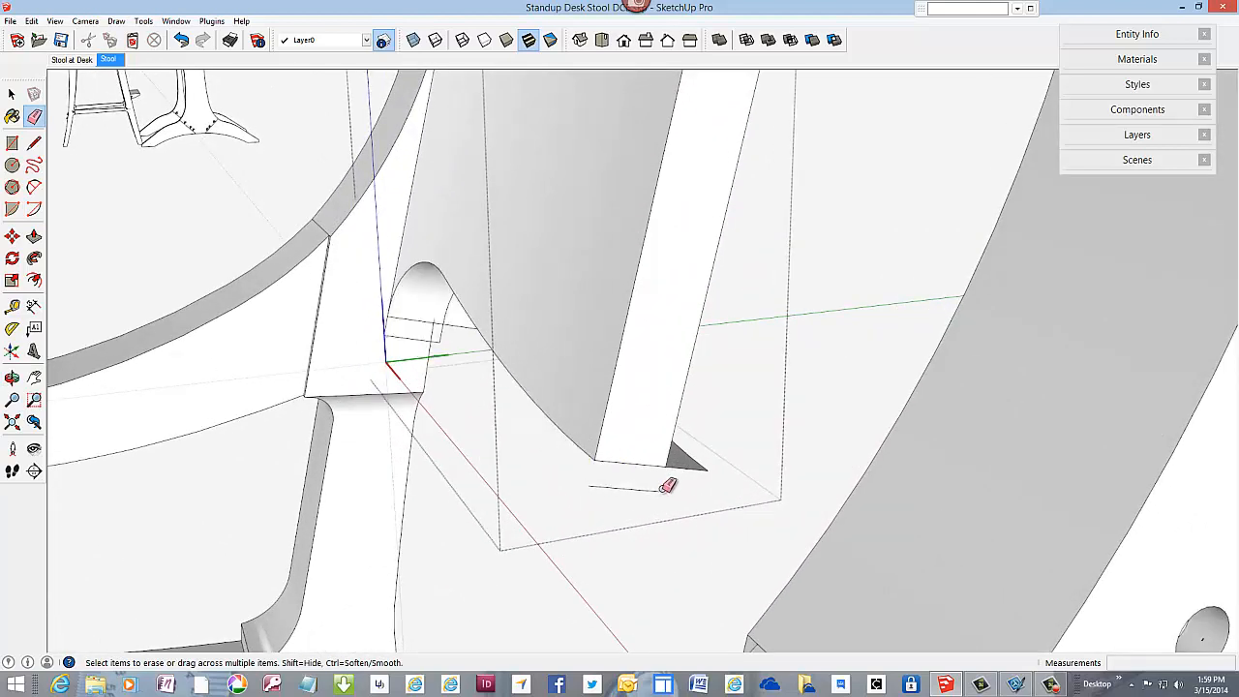
pyautogui.moveTo(668, 485); pyautogui.dragTo(658, 487)
pyautogui.click(697, 472)
pyautogui.moveTo(630, 388)
pyautogui.mouseDown(button='middle')
pyautogui.moveTo(470, 437)
pyautogui.moveTo(338, 429)
pyautogui.moveTo(354, 418)
pyautogui.mouseUp(button='middle')
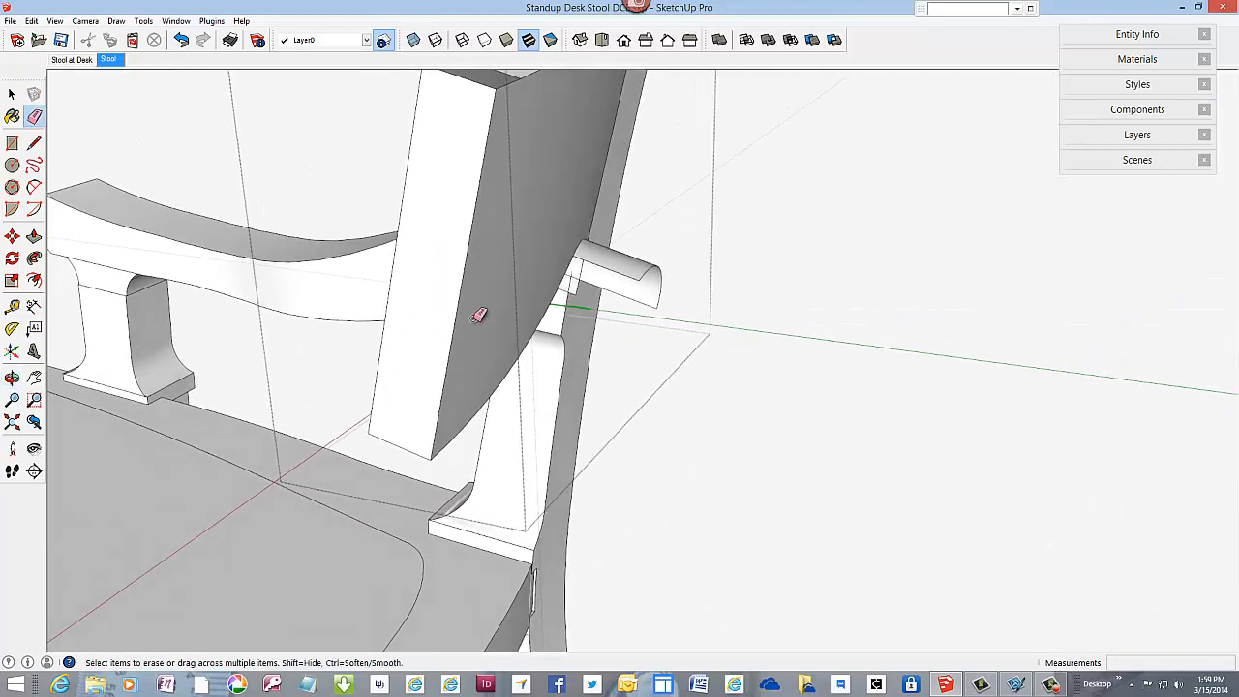
pyautogui.click(644, 291)
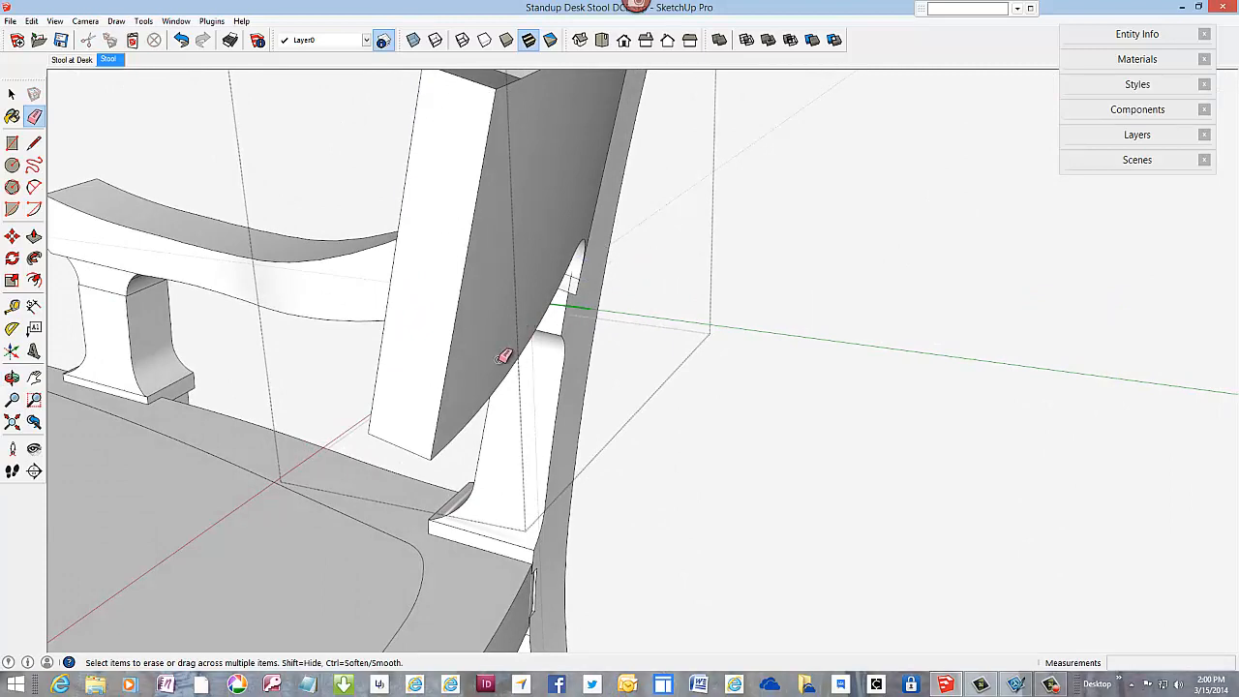
# Step: Redraw the top edge of the backrest's centreline end from front to rear corner and clear the diagonal edge across the top face
pyautogui.scroll(-3, 503, 356)
pyautogui.scroll(2, 476, 216)
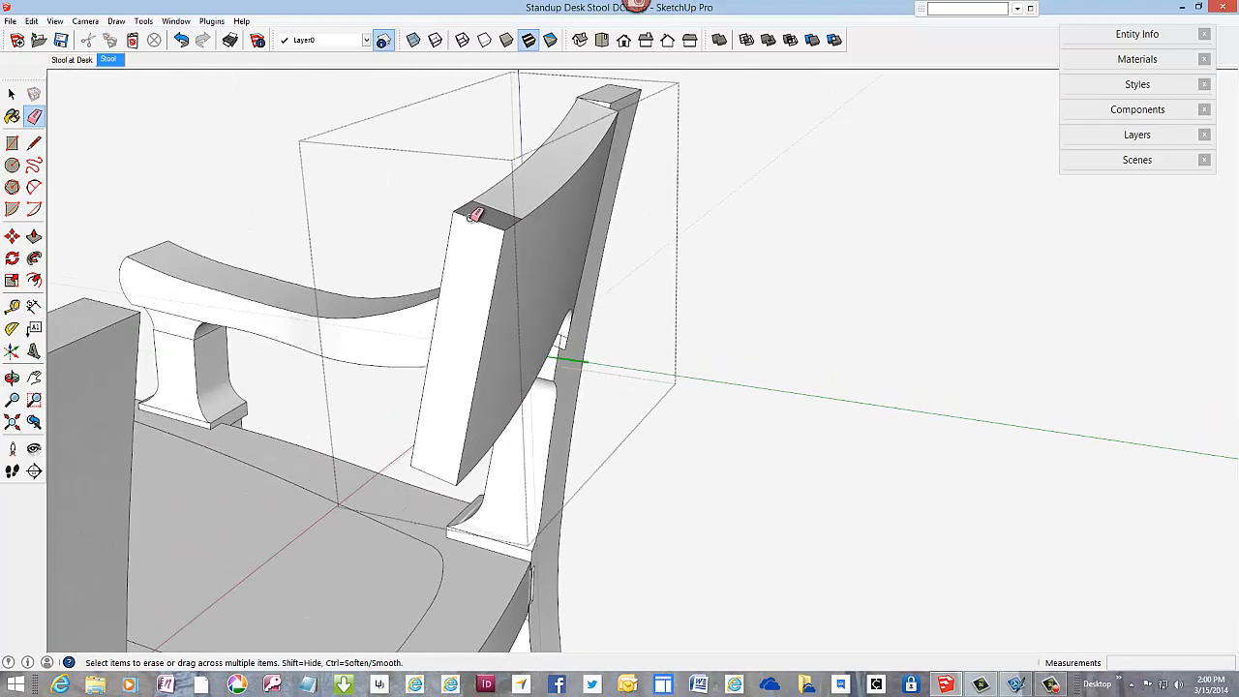
pyautogui.scroll(3, 474, 214)
pyautogui.moveTo(481, 255)
pyautogui.mouseDown(button='middle')
pyautogui.moveTo(498, 332)
pyautogui.moveTo(863, 435)
pyautogui.moveTo(587, 376)
pyautogui.mouseUp(button='middle')
pyautogui.scroll(2, 291, 305)
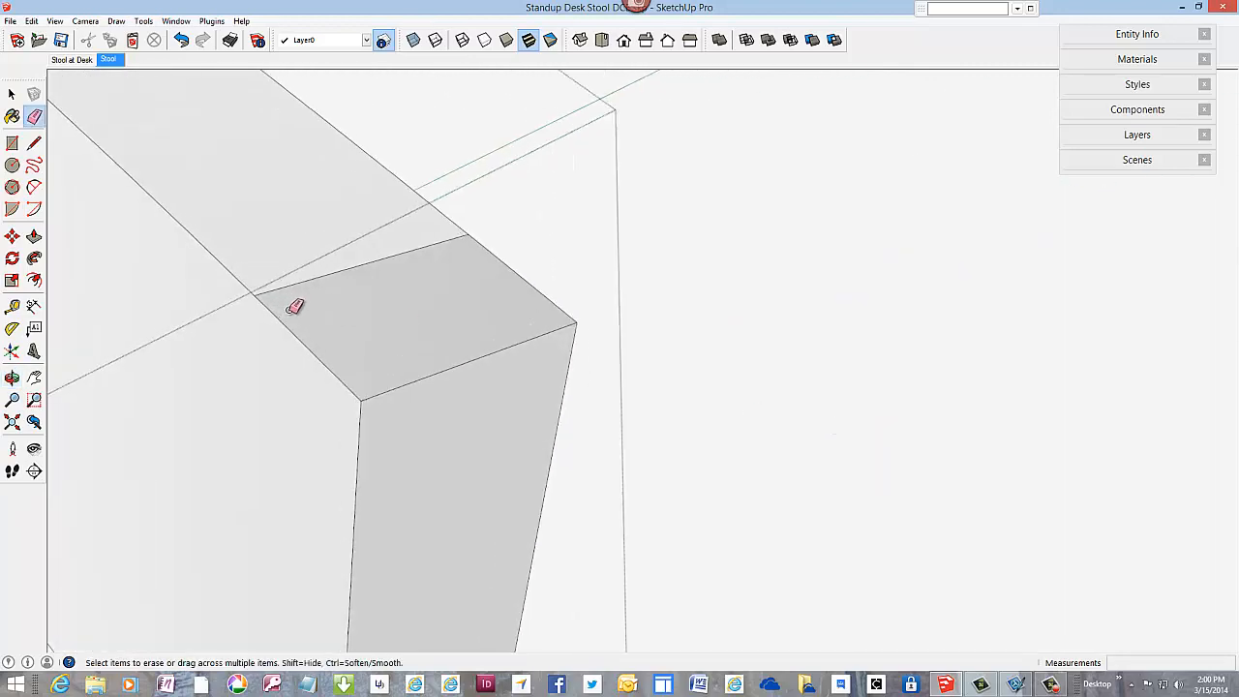
pyautogui.scroll(1, 294, 306)
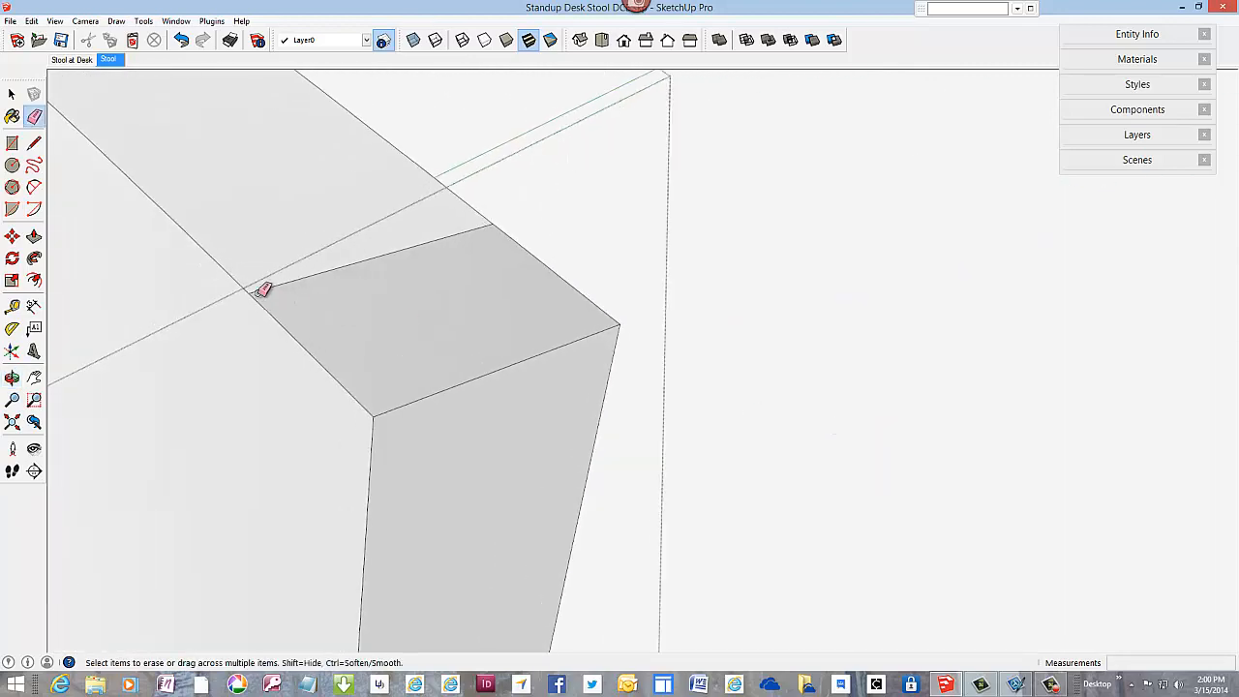
pyautogui.click(32, 144)
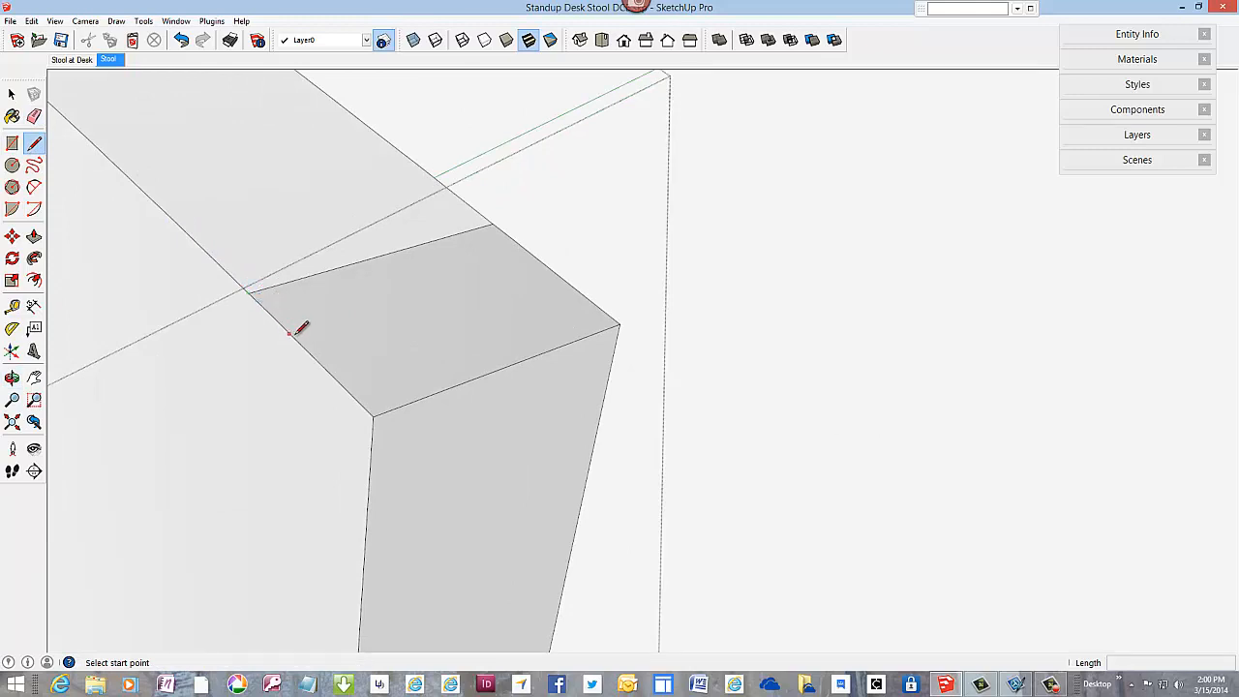
pyautogui.click(374, 417)
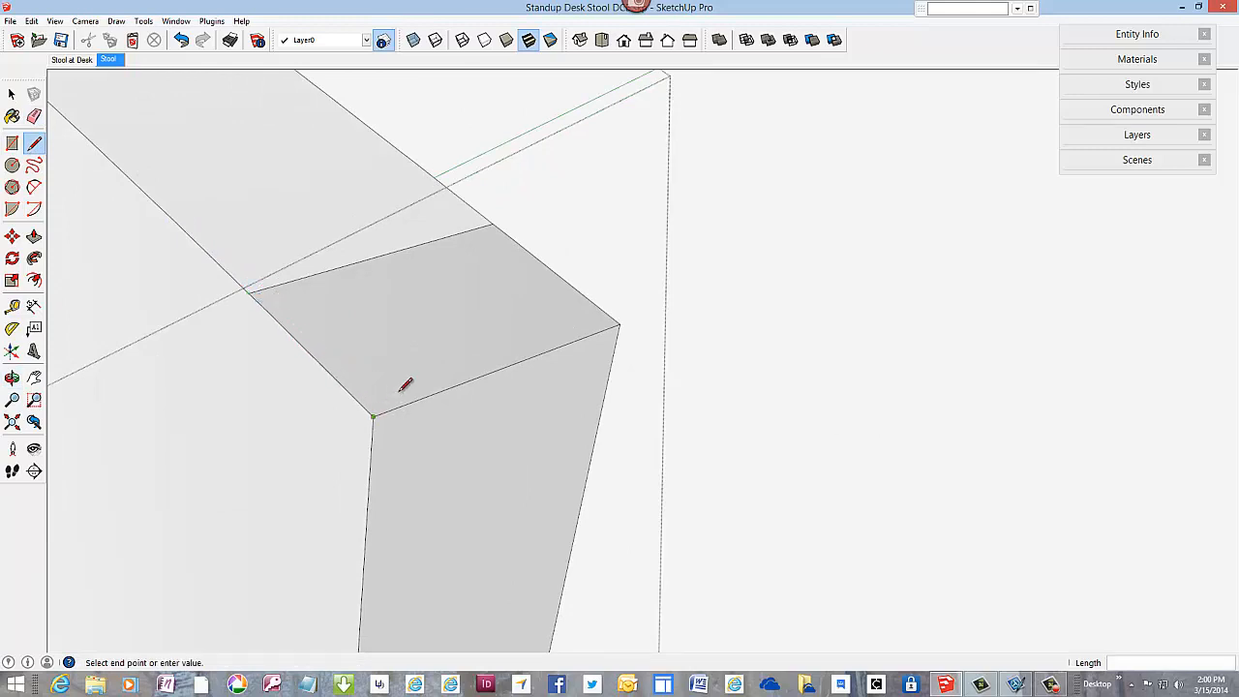
pyautogui.click(620, 321)
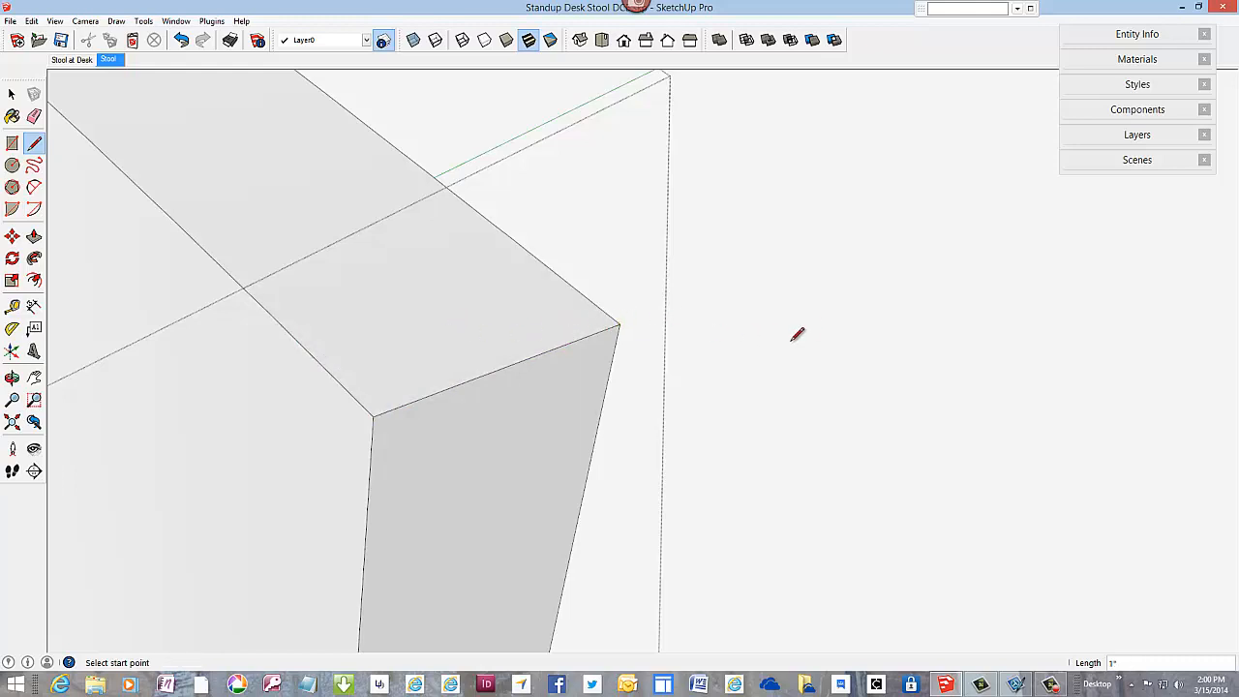
# Step: Erase the leftover edges and small face hanging below the curved cutout at the backrest's post end
pyautogui.scroll(-5, 799, 331)
pyautogui.scroll(5, 807, 349)
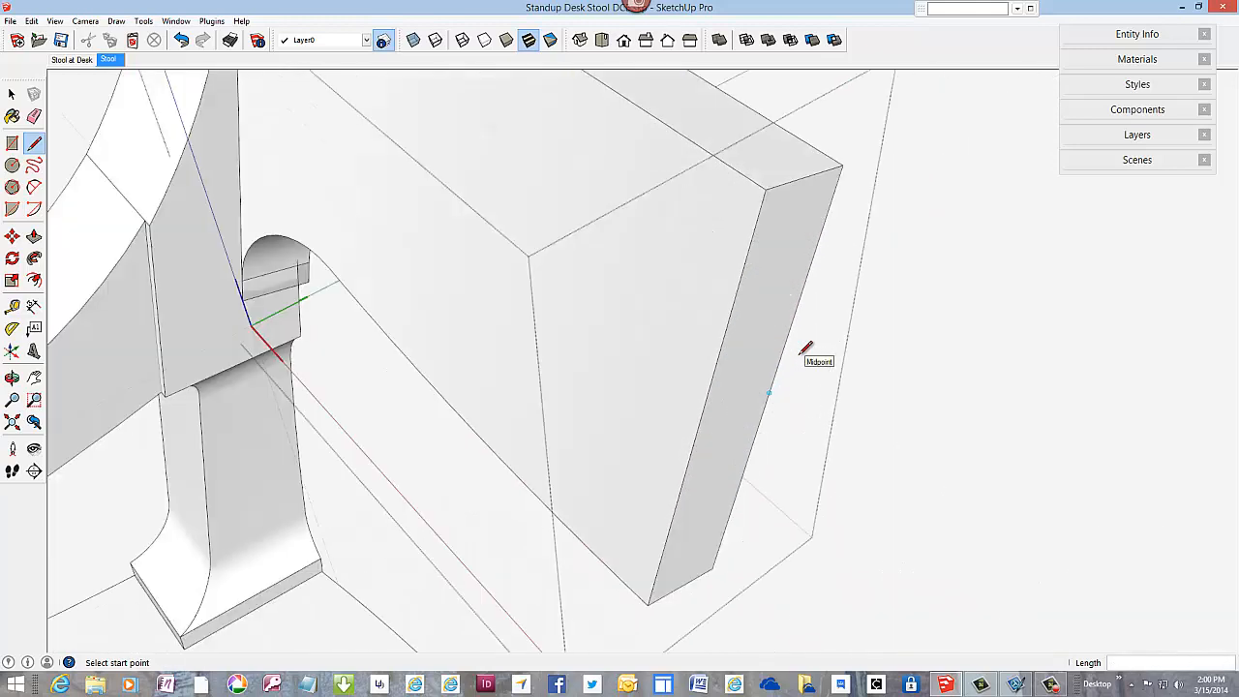
pyautogui.scroll(-3, 604, 345)
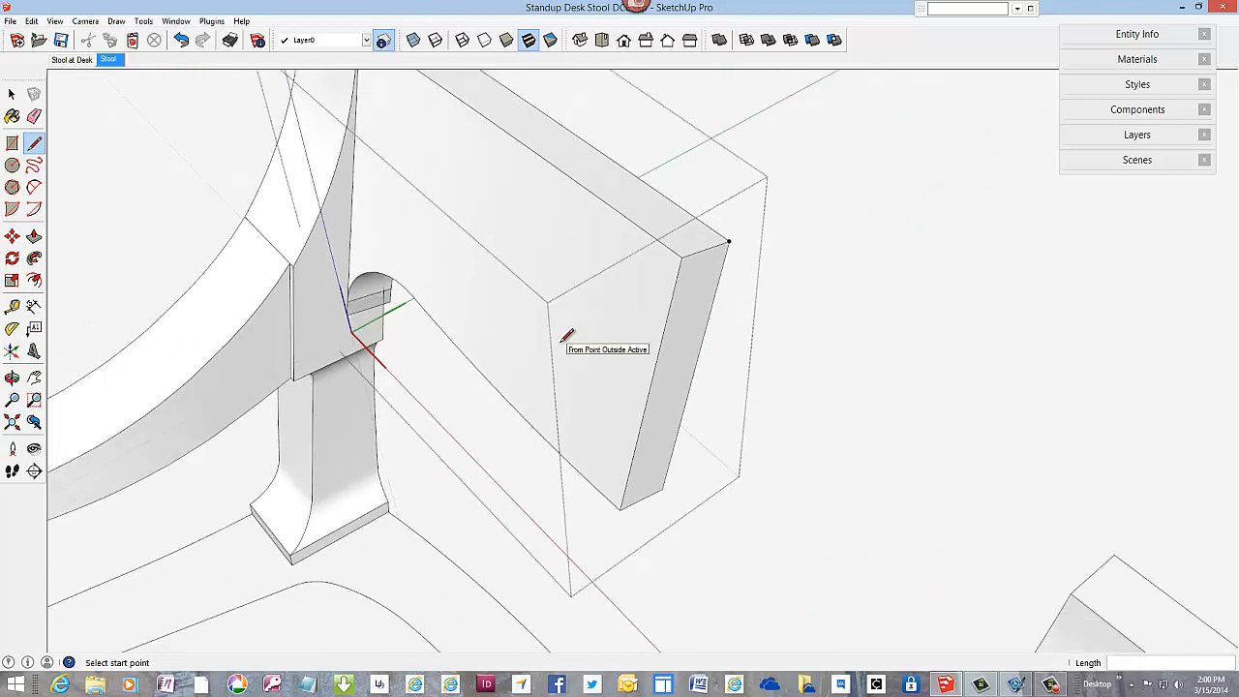
pyautogui.moveTo(542, 326)
pyautogui.mouseDown(button='middle')
pyautogui.moveTo(592, 268)
pyautogui.moveTo(645, 235)
pyautogui.mouseUp(button='middle')
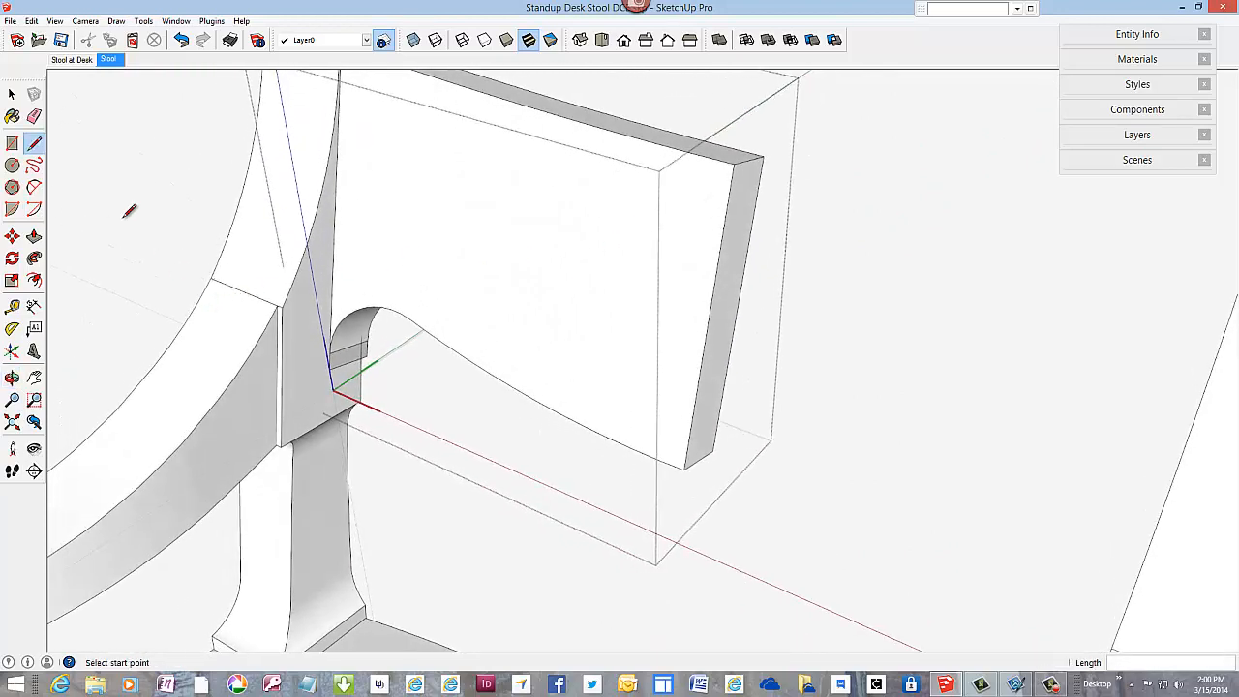
pyautogui.press('e')
pyautogui.scroll(3, 332, 380)
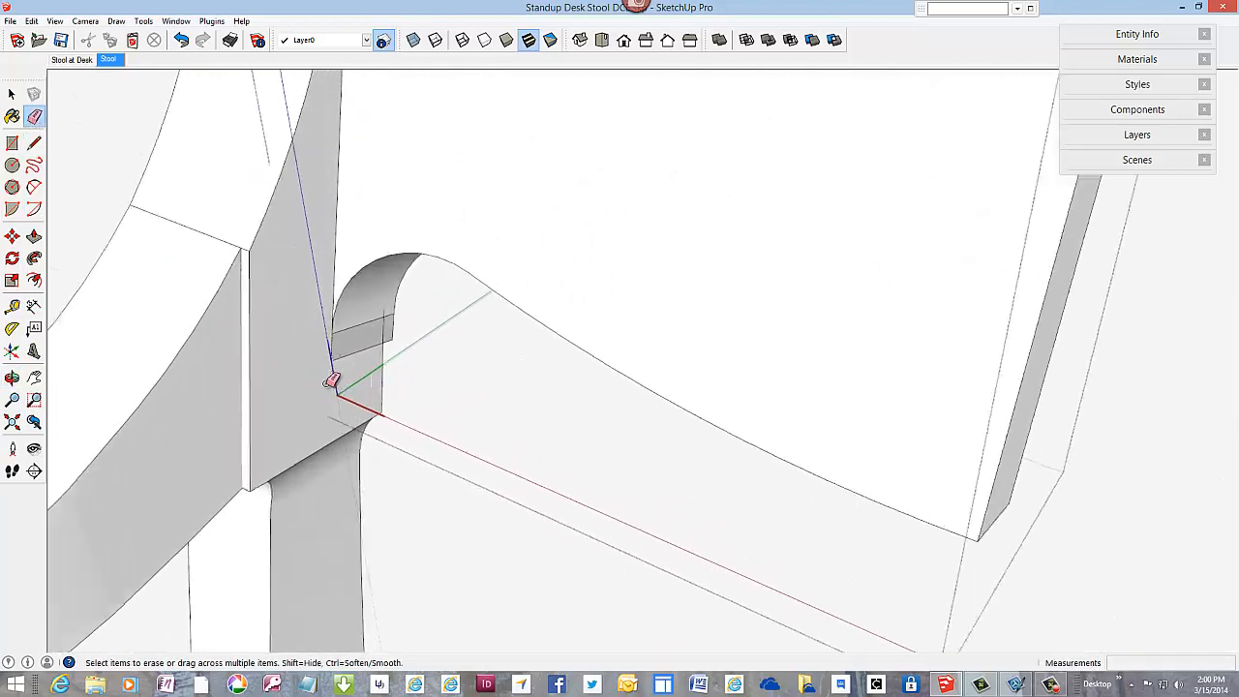
pyautogui.moveTo(332, 381); pyautogui.dragTo(359, 374, button='middle')
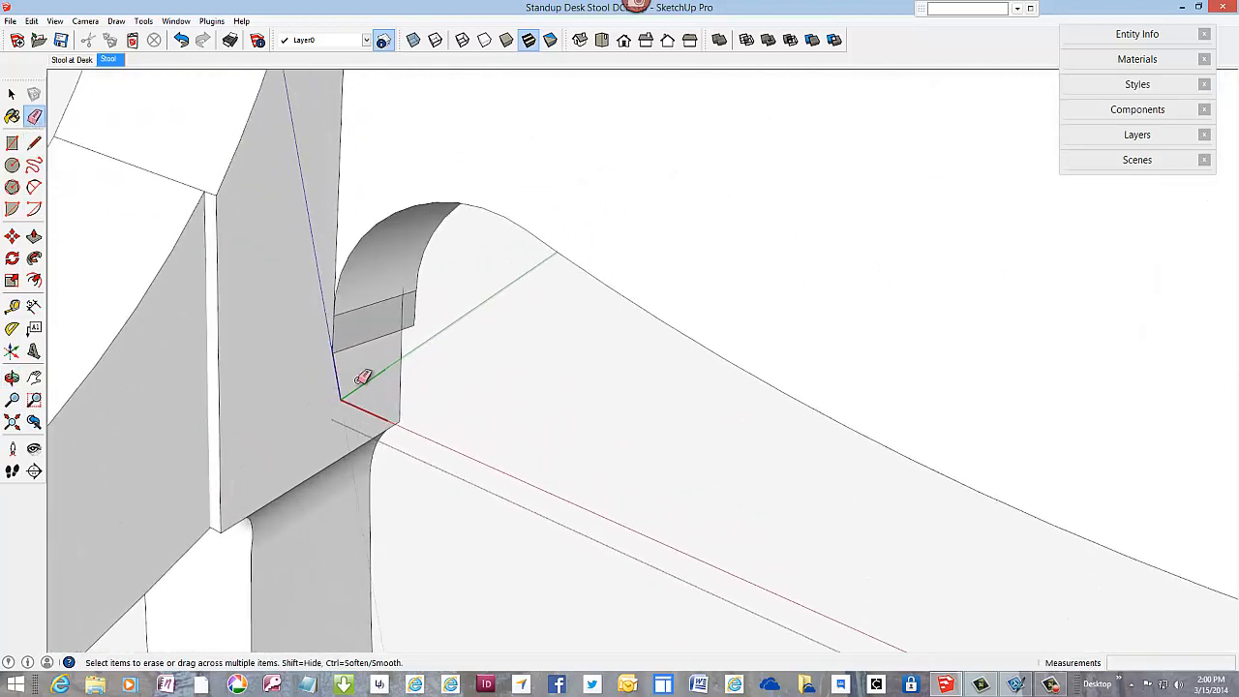
pyautogui.click(418, 326)
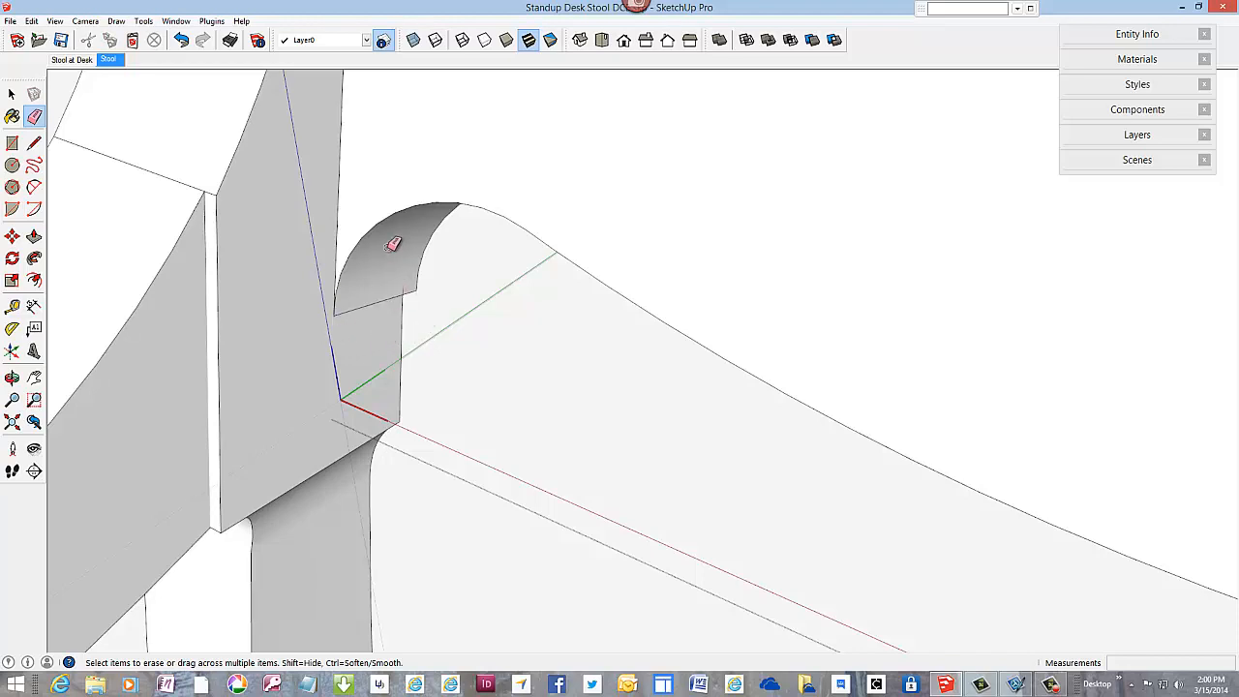
pyautogui.scroll(-5, 393, 245)
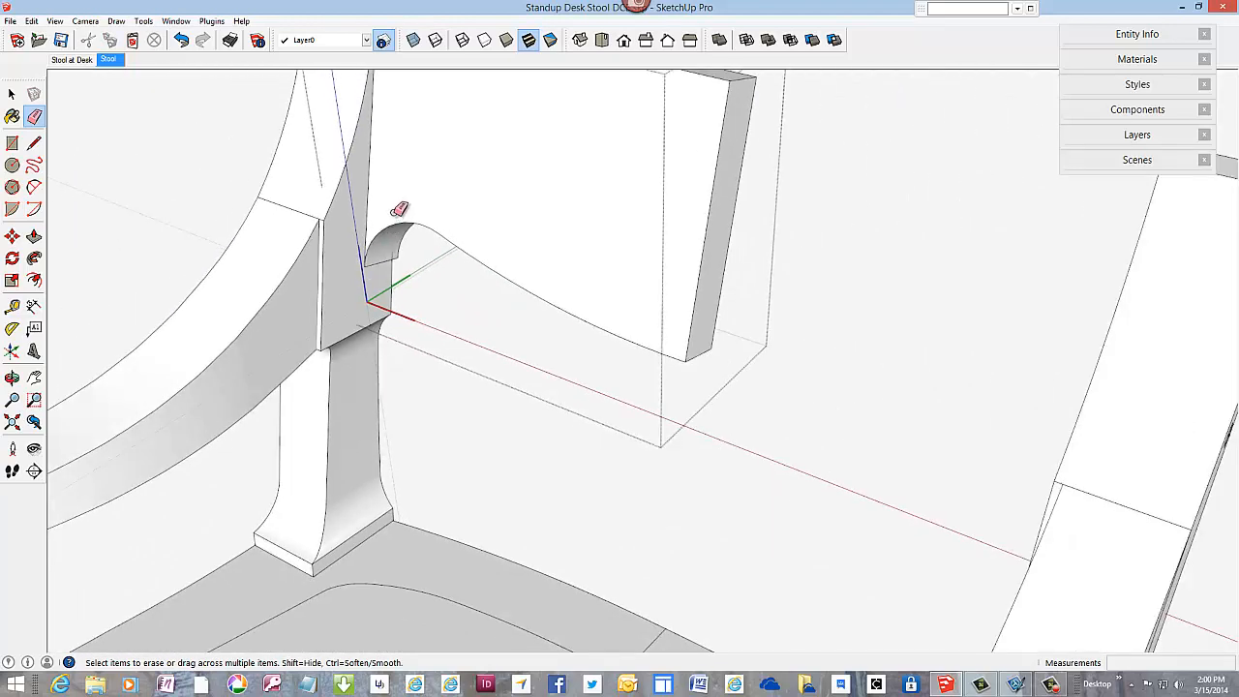
pyautogui.scroll(-4, 399, 209)
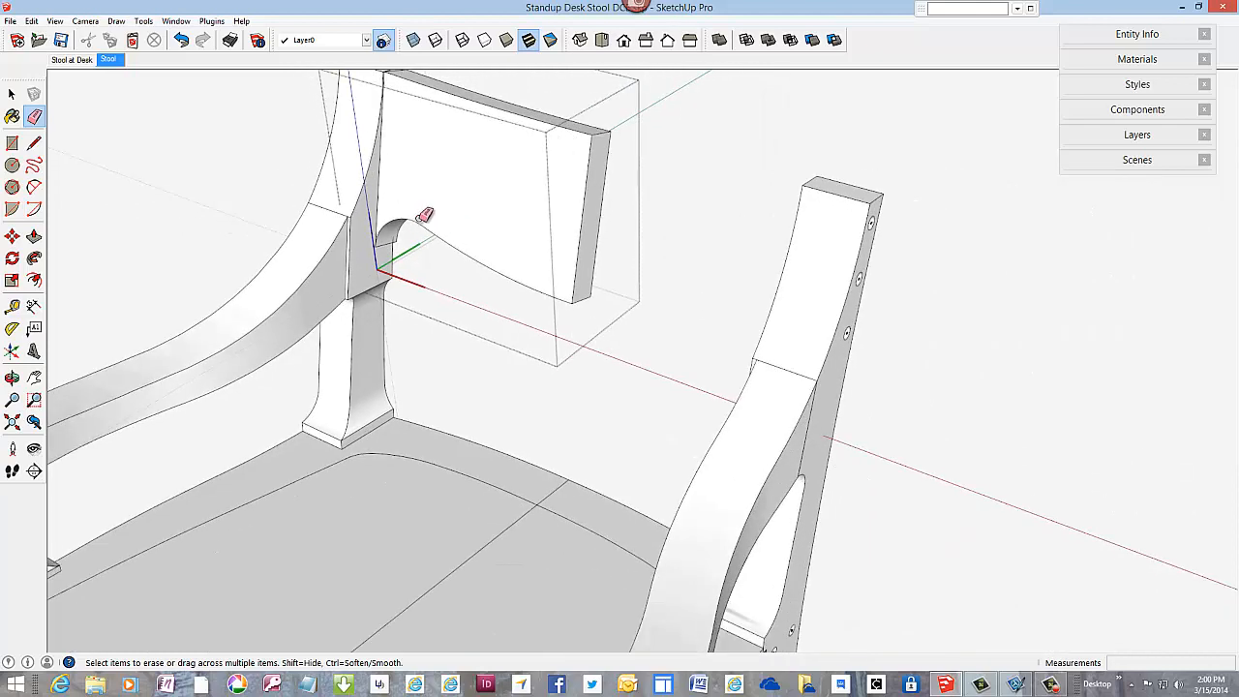
# Step: Copy the whole half backrest about 13 5/8" along the red axis, past the opposite rear post
pyautogui.click(12, 94)
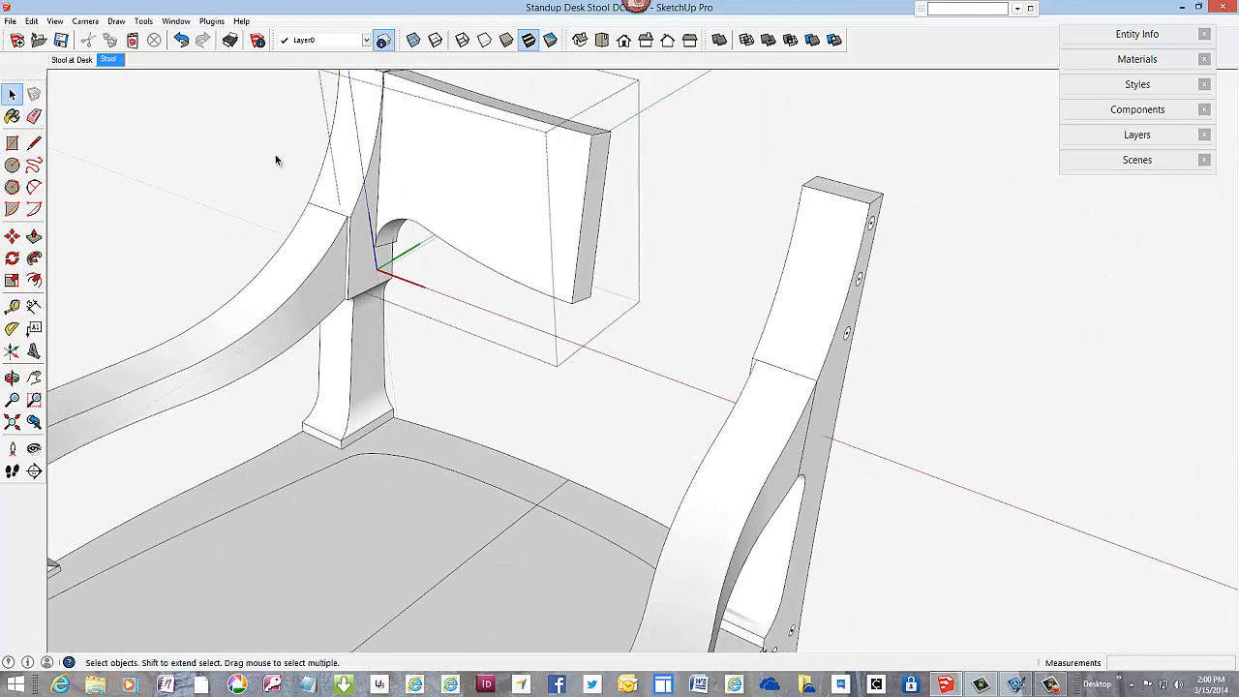
pyautogui.tripleClick(448, 195)
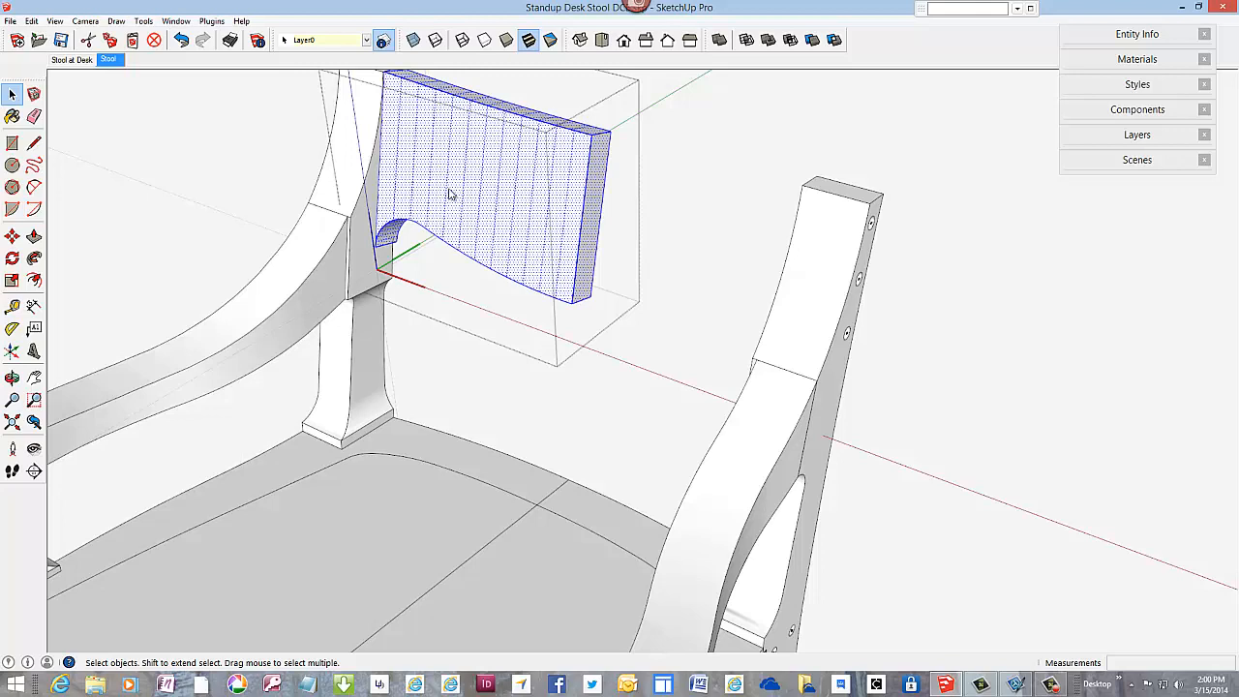
pyautogui.rightClick(449, 195)
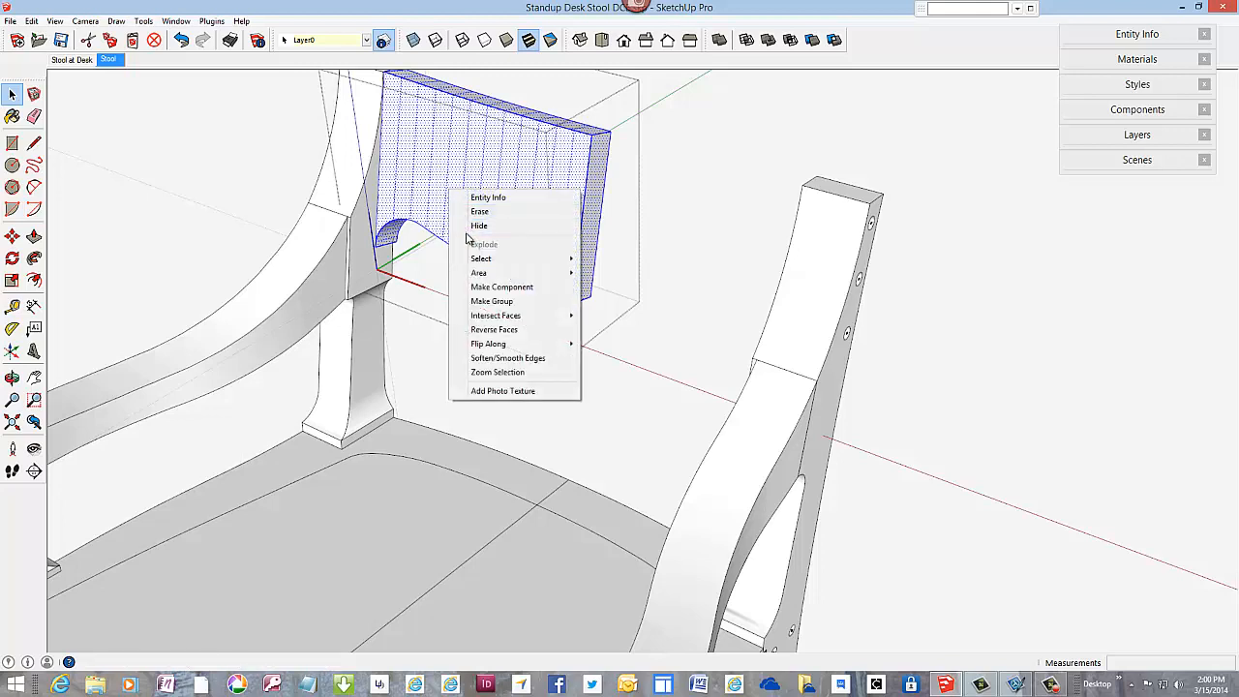
pyautogui.click(14, 238)
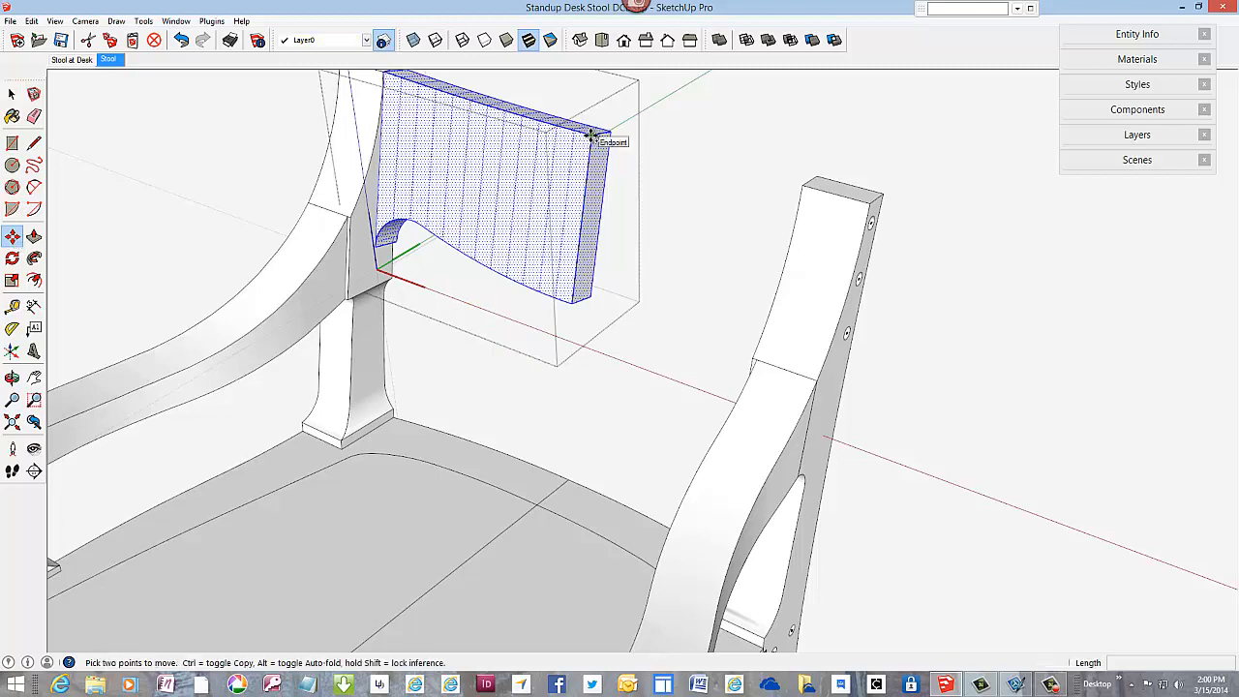
pyautogui.keyDown('ctrl'); pyautogui.click(592, 136); pyautogui.keyUp('ctrl')
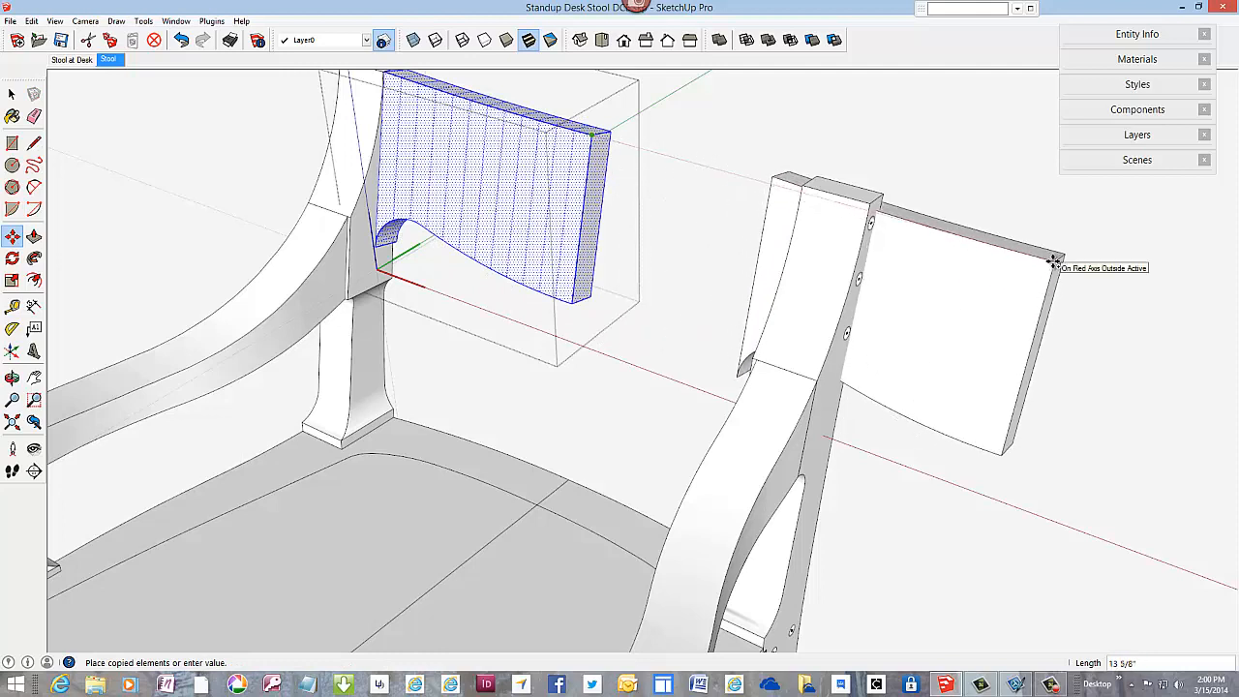
pyautogui.click(1053, 262)
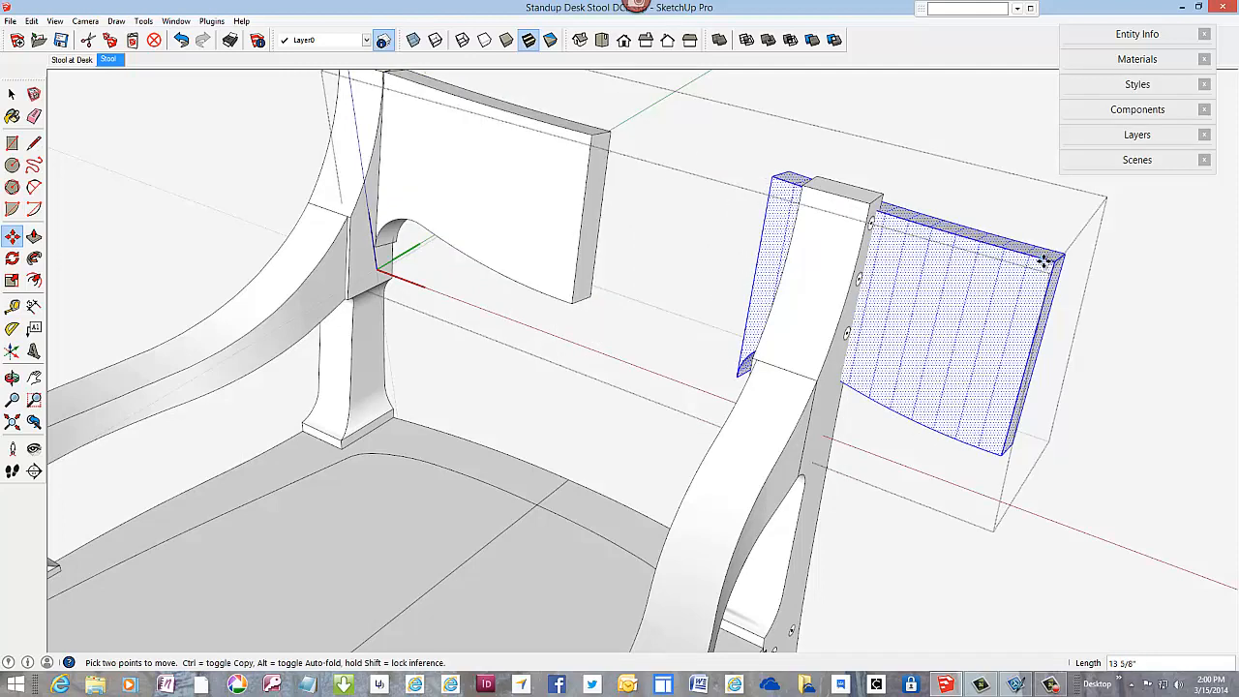
# Step: Flip the copied half along the red direction and move its top front corner onto the original's matching centreline corner
pyautogui.rightClick(1044, 260)
pyautogui.moveTo(1103, 418)
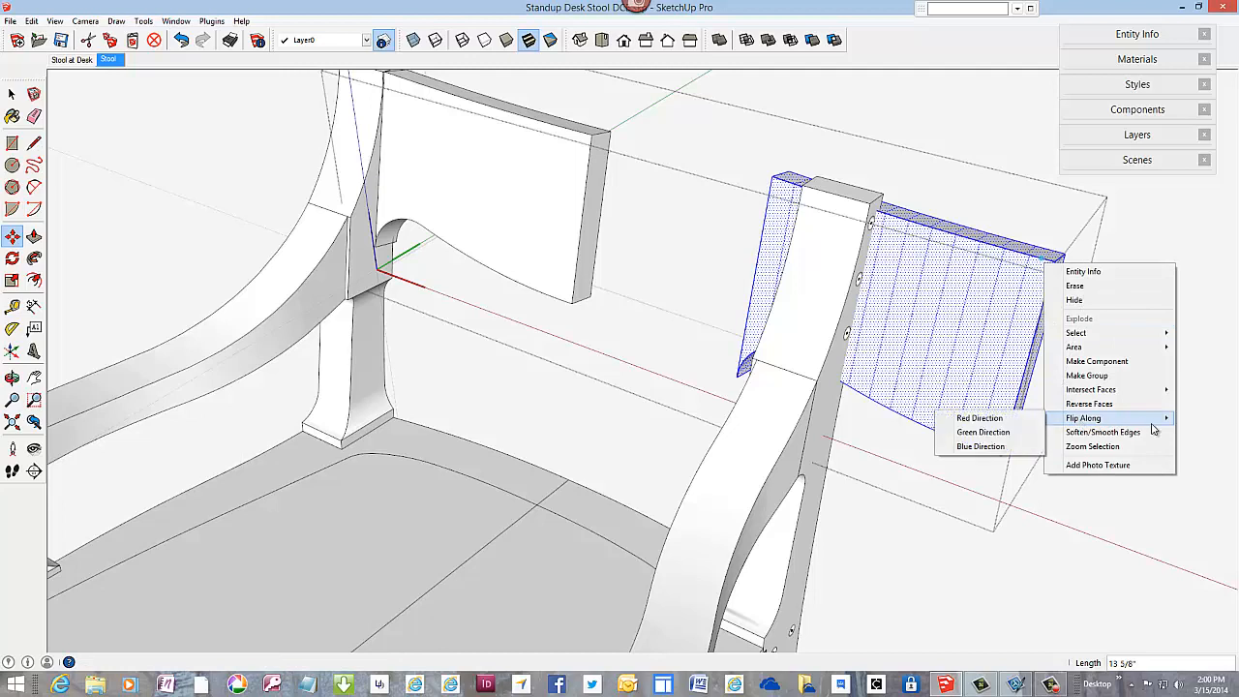
pyautogui.click(1022, 424)
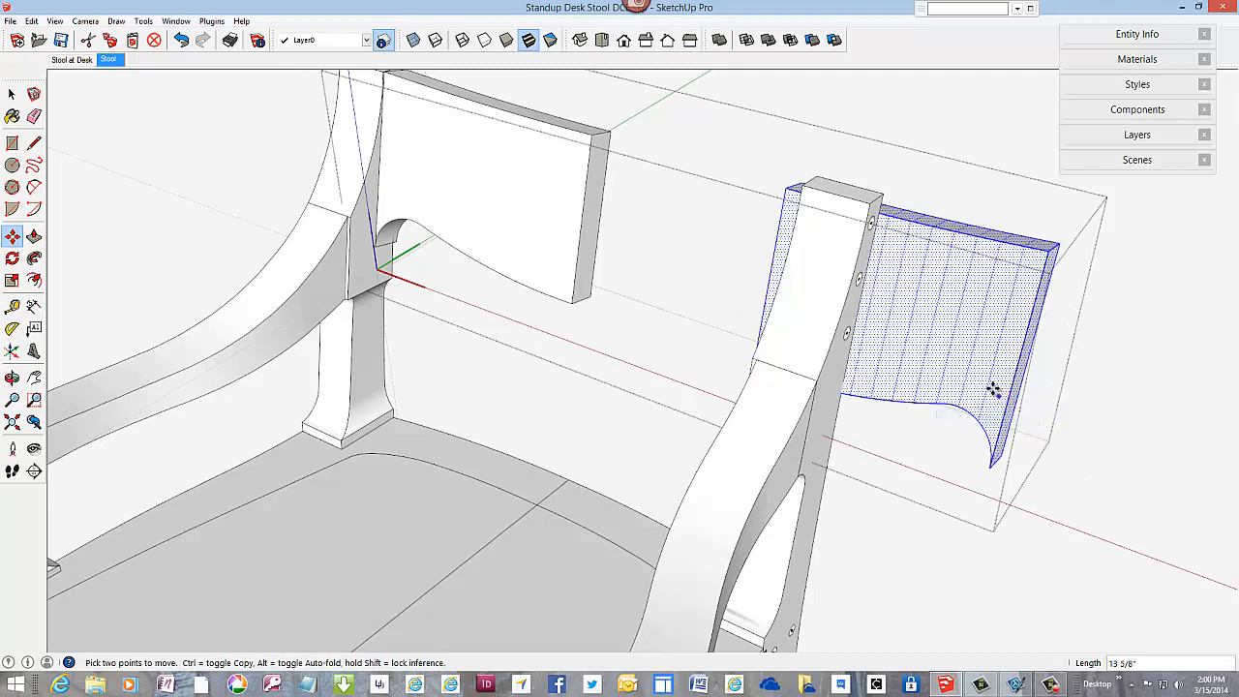
pyautogui.click(784, 189)
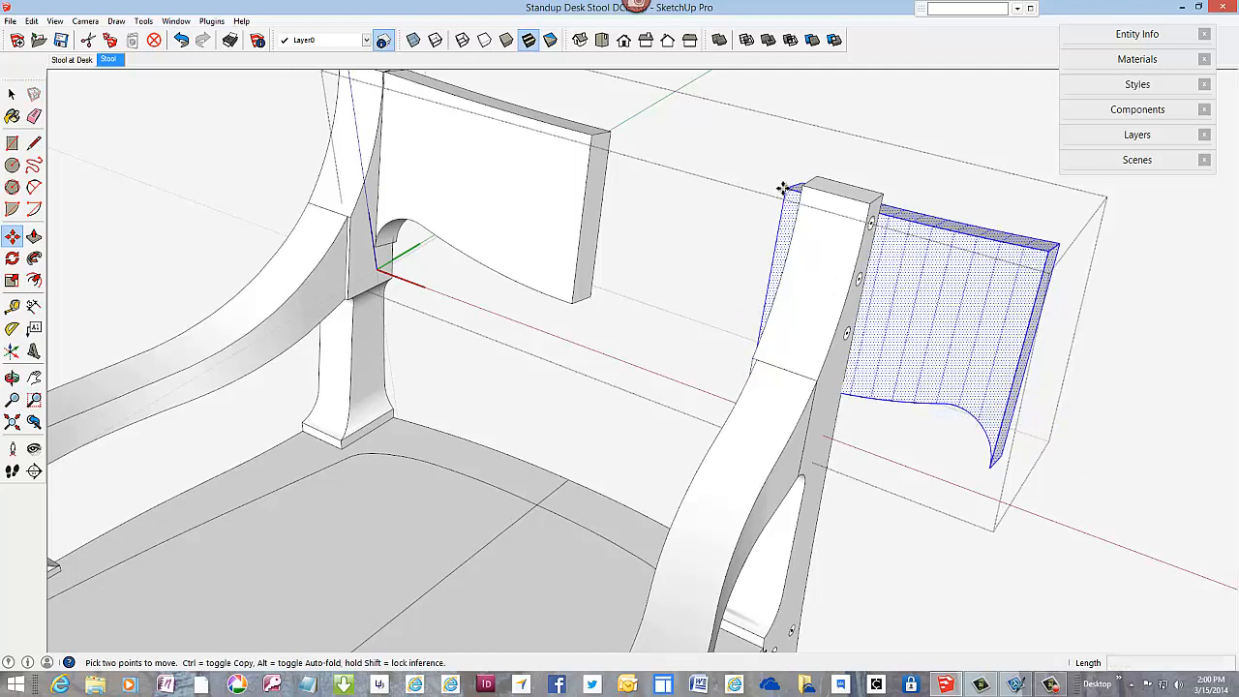
pyautogui.click(591, 135)
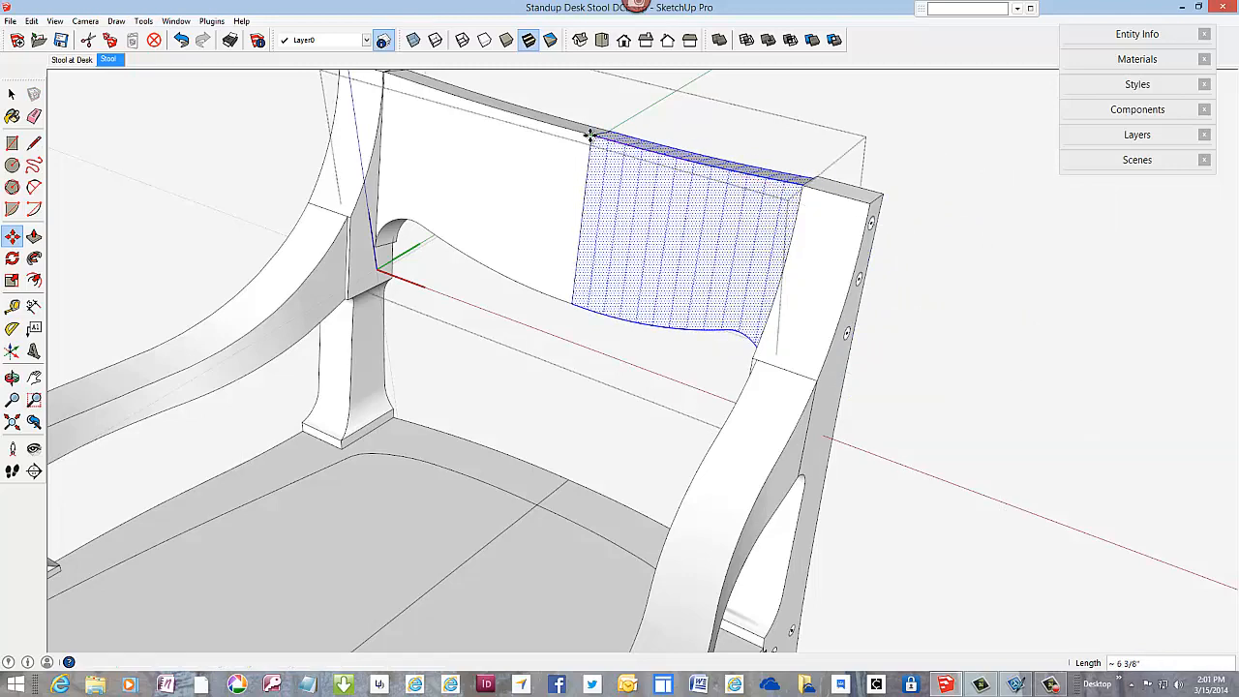
pyautogui.scroll(-3, 664, 249)
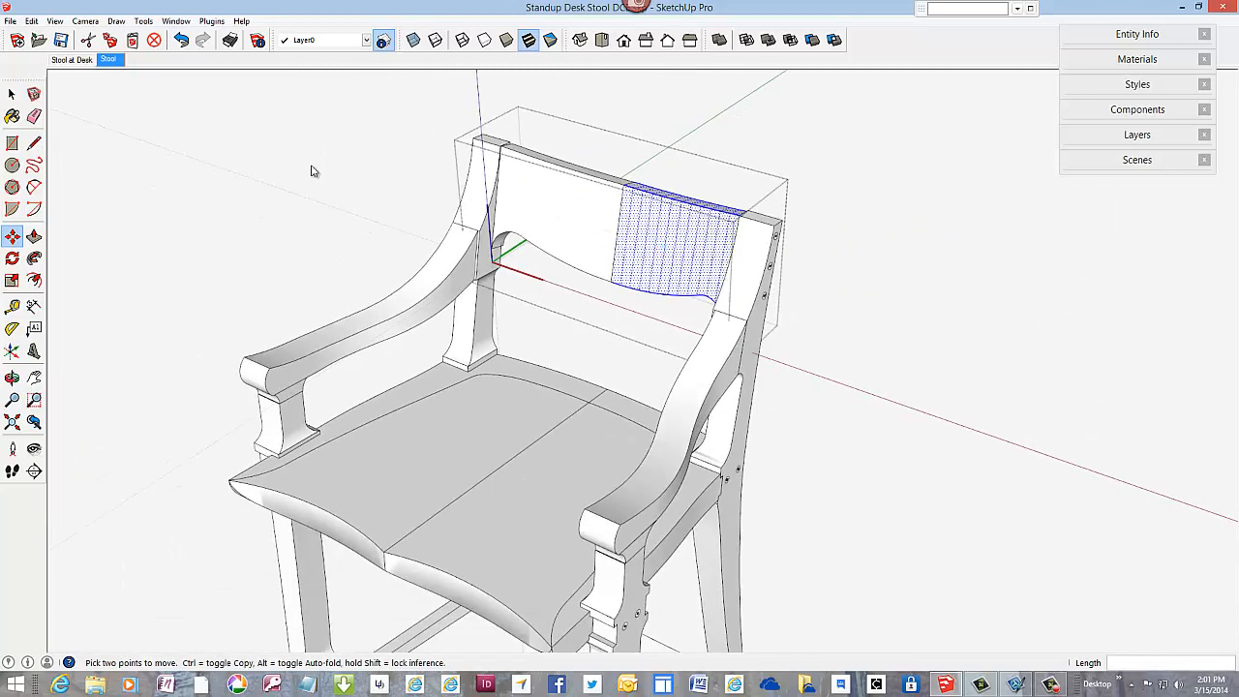
# Step: Close the backrest component and look over the complete stool
pyautogui.rightClick(312, 168)
pyautogui.click(371, 173)
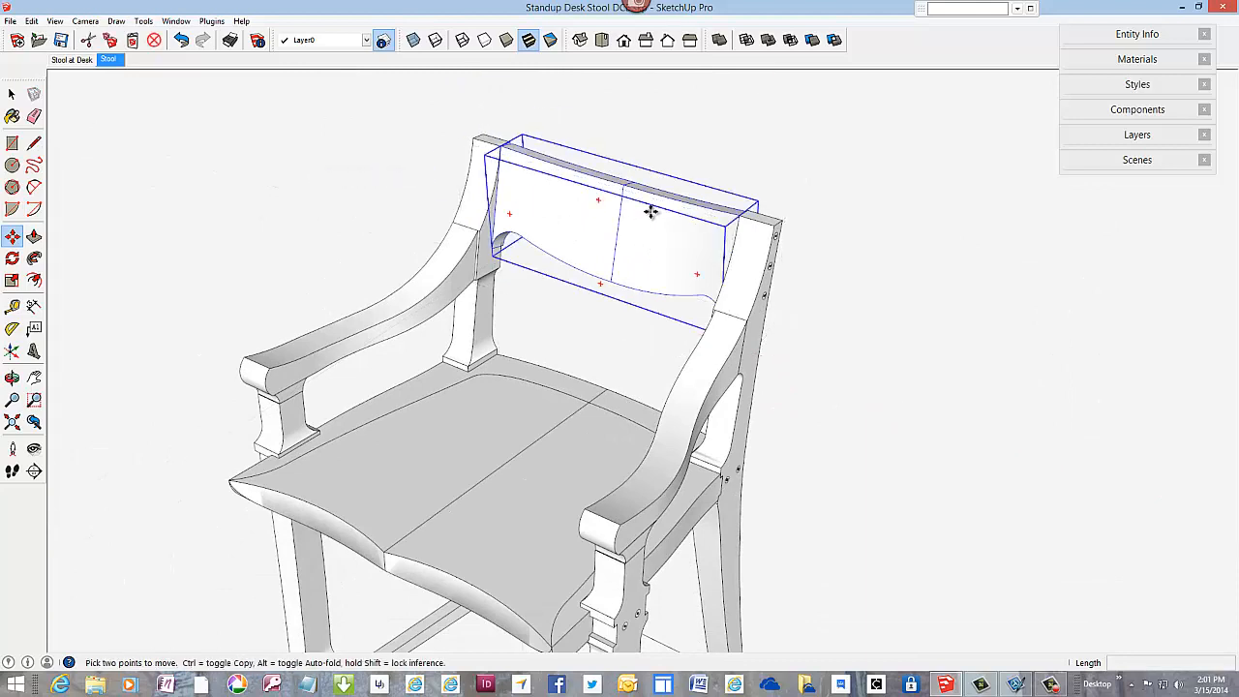
pyautogui.moveTo(938, 366); pyautogui.dragTo(936, 326, button='middle')
pyautogui.scroll(-2, 929, 334)
pyautogui.scroll(-2, 958, 420)
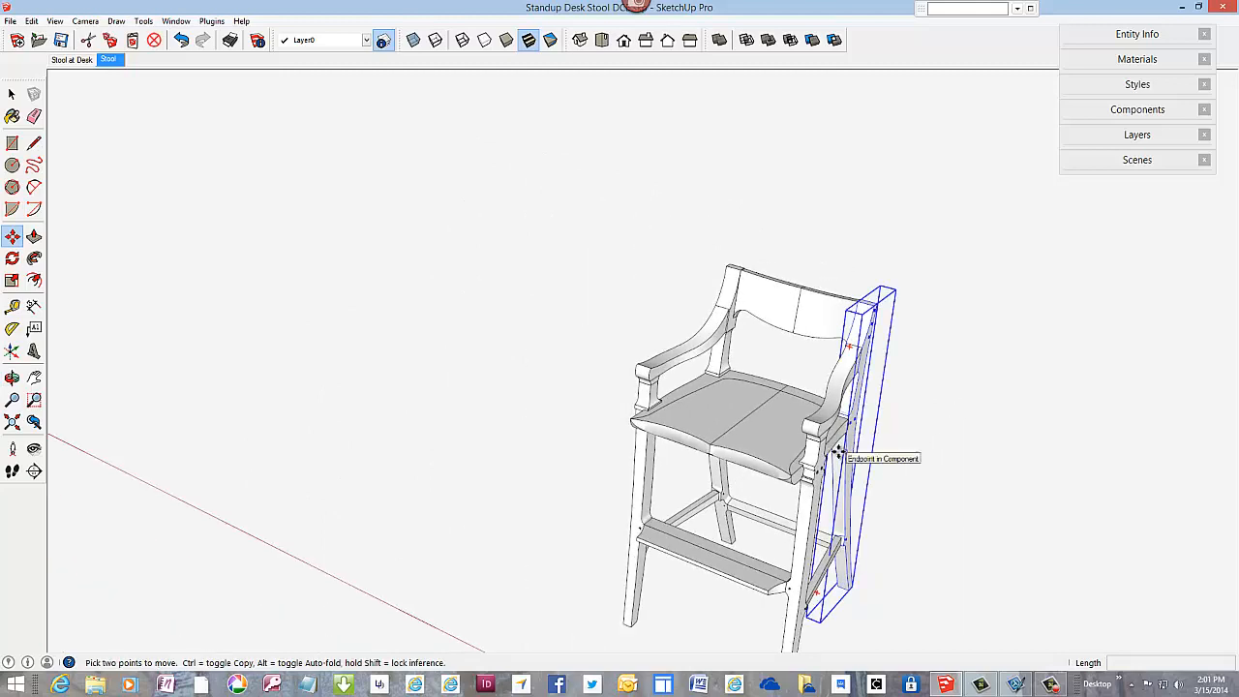
pyautogui.moveTo(838, 452); pyautogui.dragTo(703, 361, button='middle')
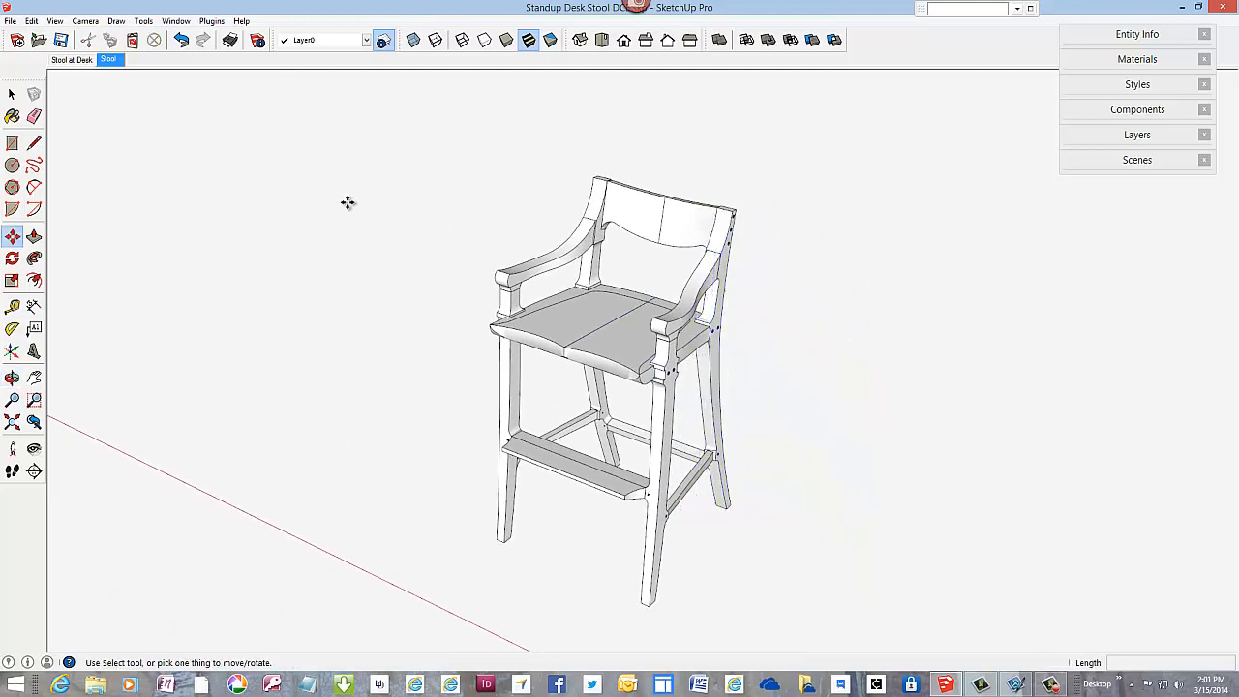
pyautogui.click(12, 93)
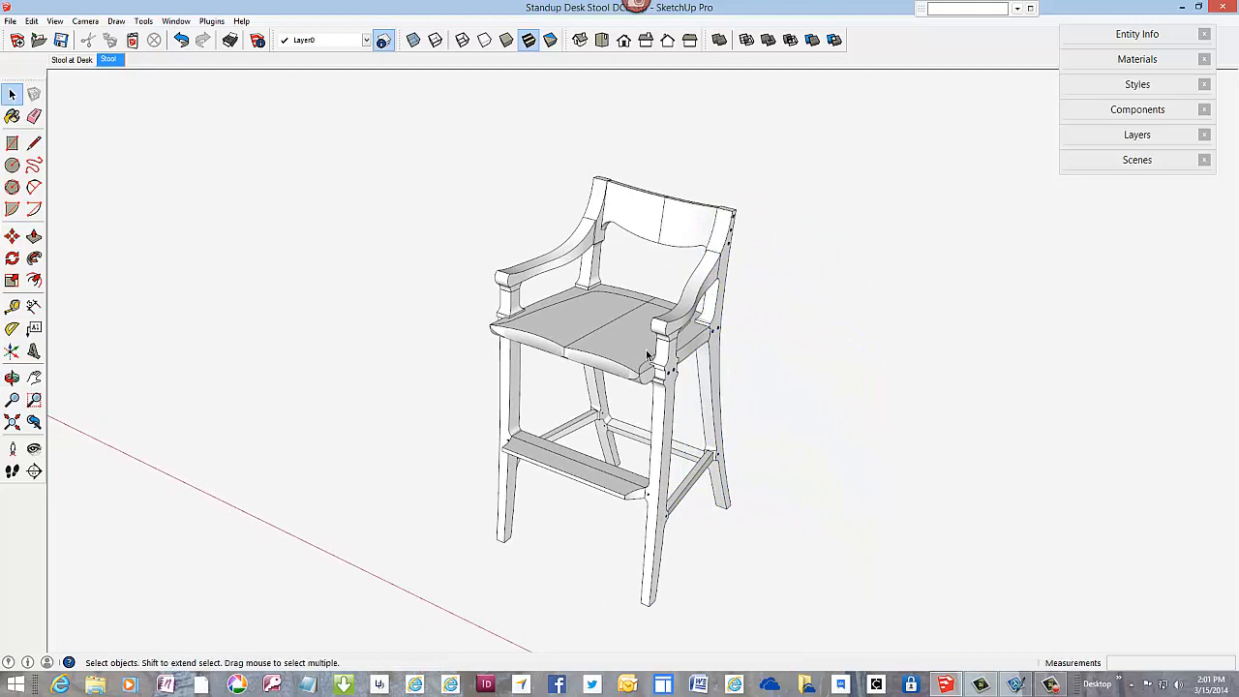
pyautogui.scroll(2, 664, 362)
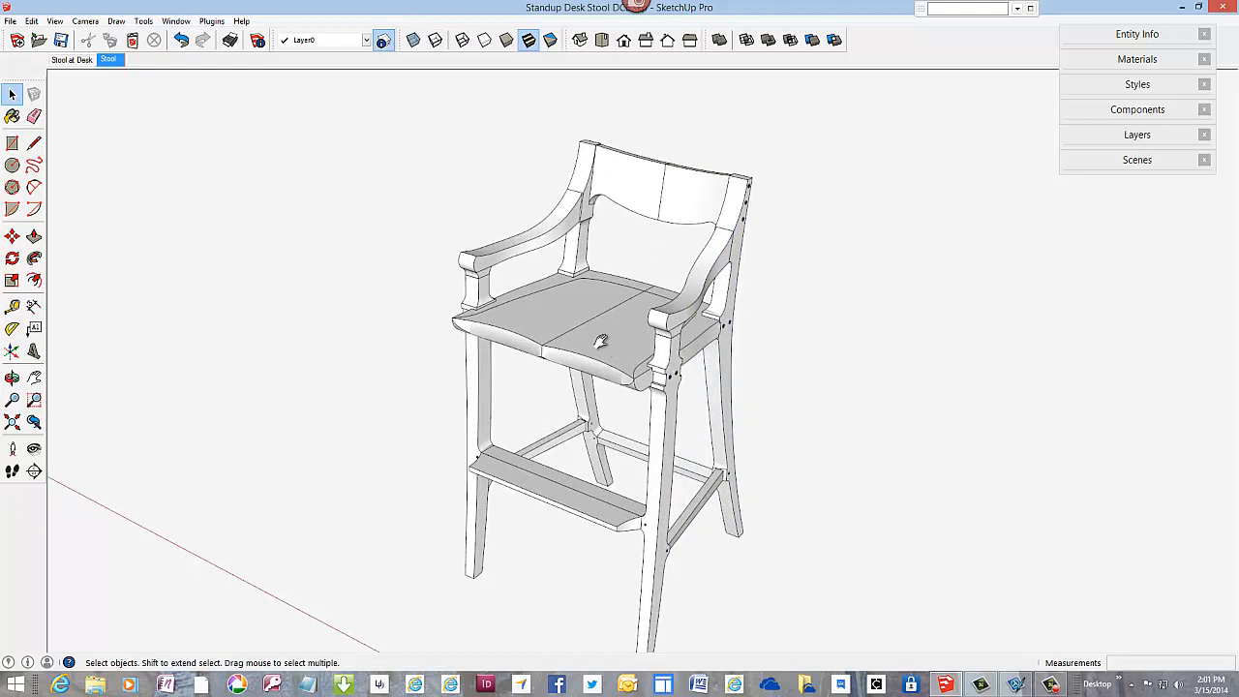
pyautogui.keyDown('shift'); pyautogui.moveTo(601, 341); pyautogui.dragTo(587, 317, button='middle'); pyautogui.keyUp('shift')
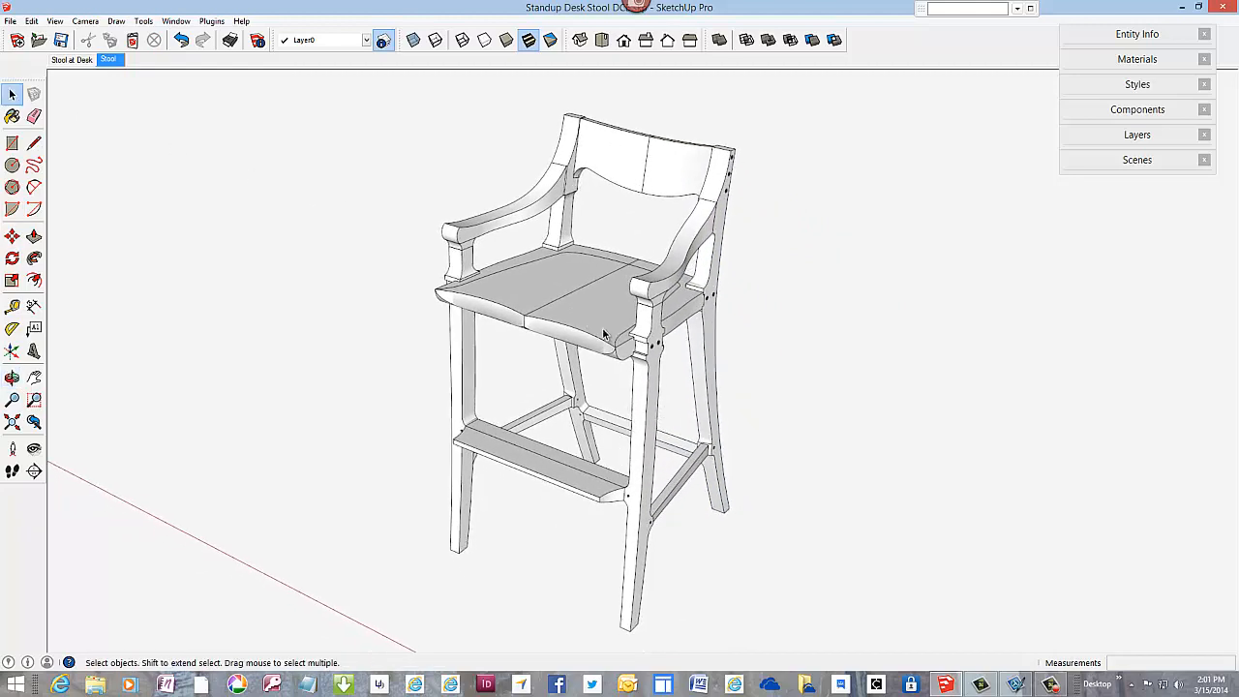
pyautogui.moveTo(1050, 683)
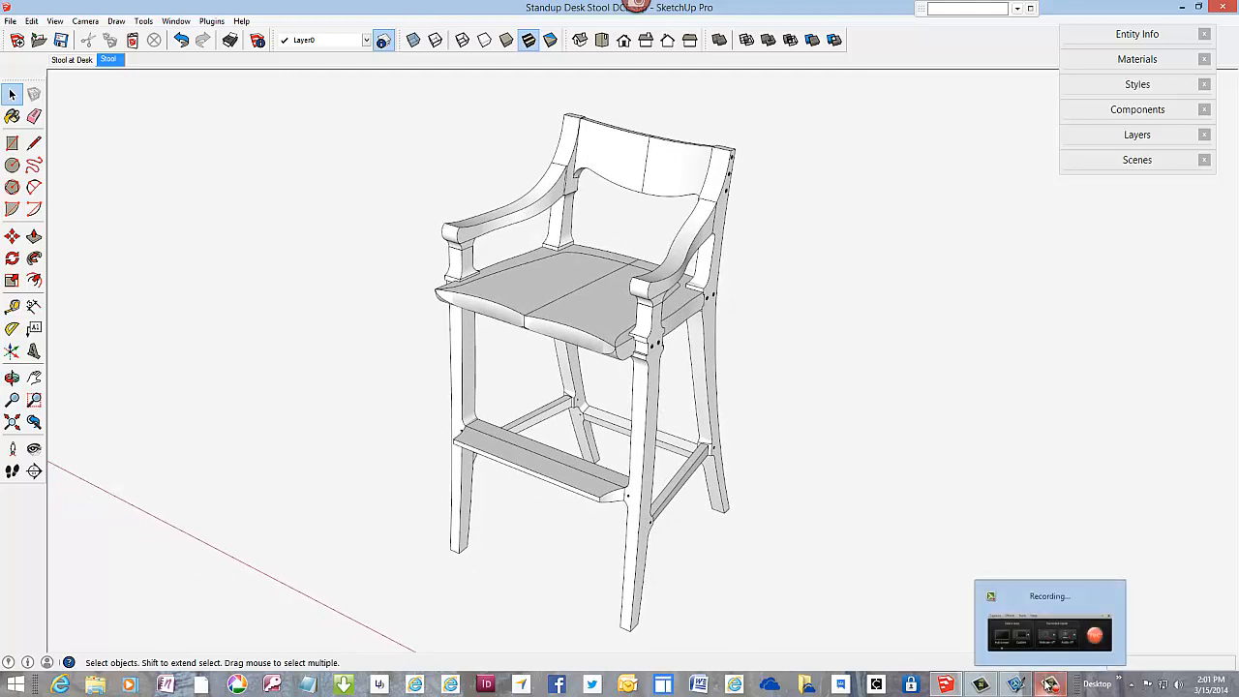
pyautogui.click(1051, 684)
pyautogui.click(1211, 624)
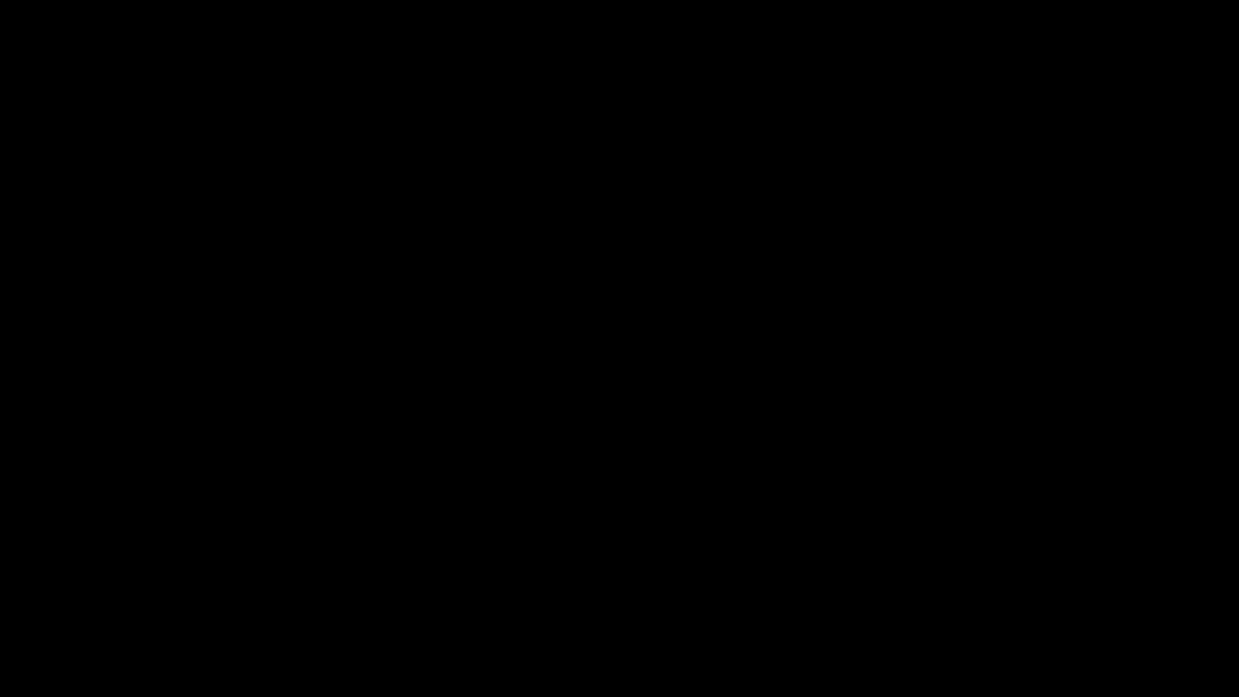